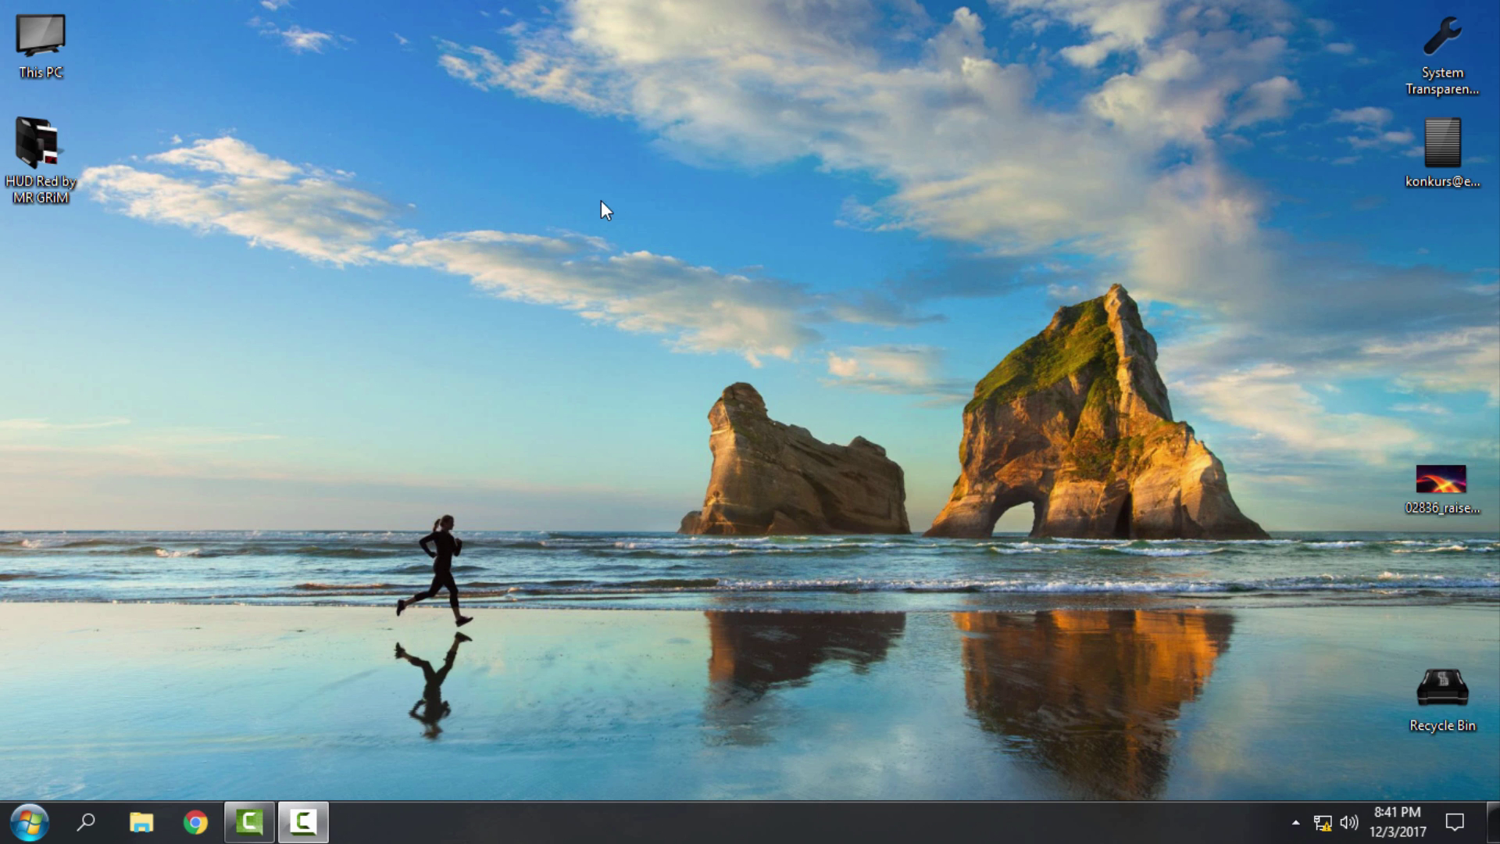
- Copy the HUD Red folder and HUD Red.theme from the HUD Red by MR GRiM folder
double_click(75, 158)
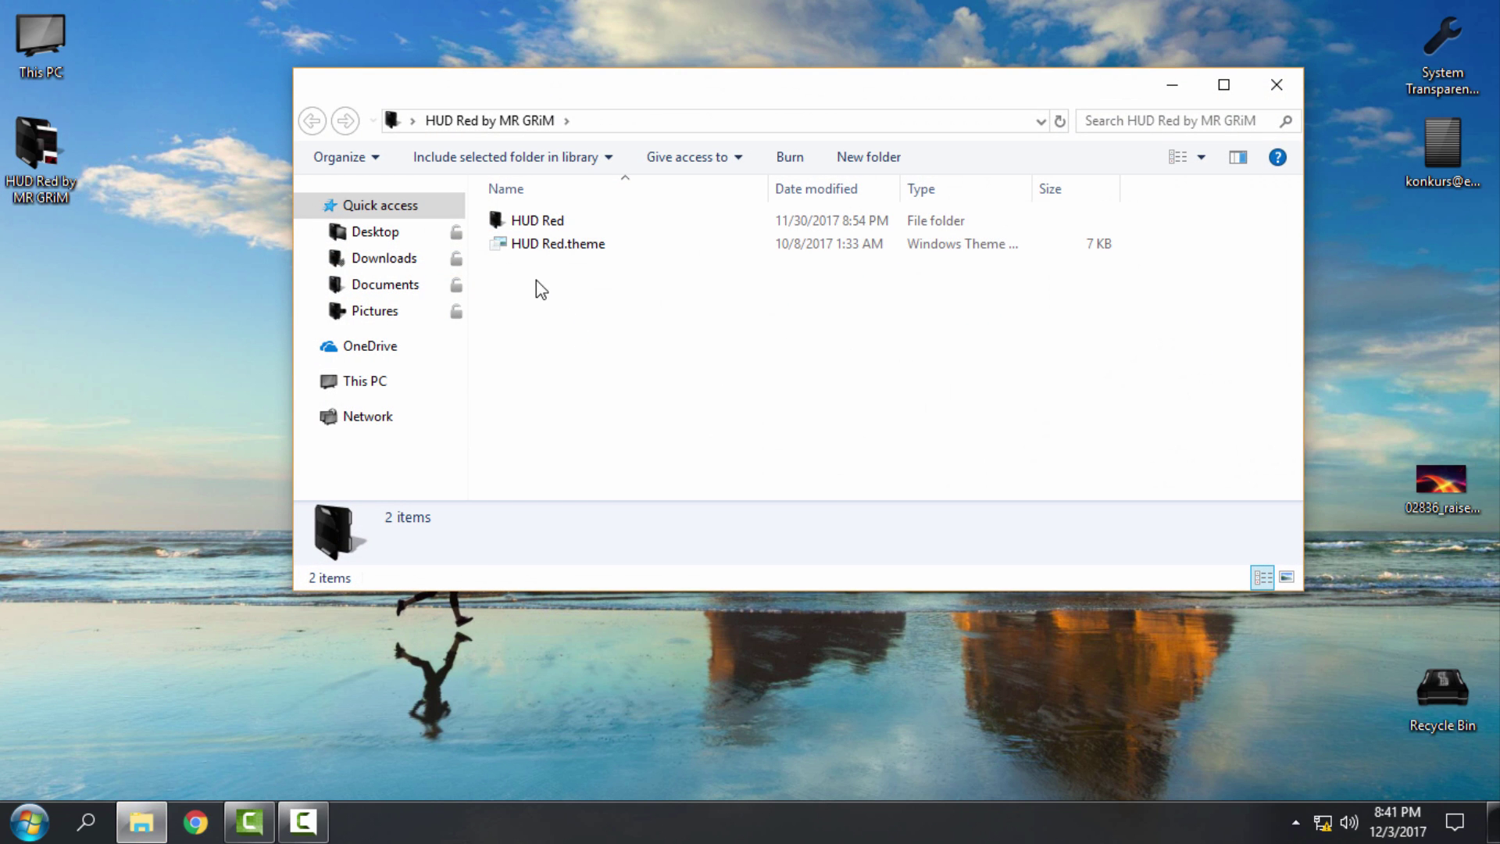
left_click_drag(519, 275, 641, 222)
right_click(640, 222)
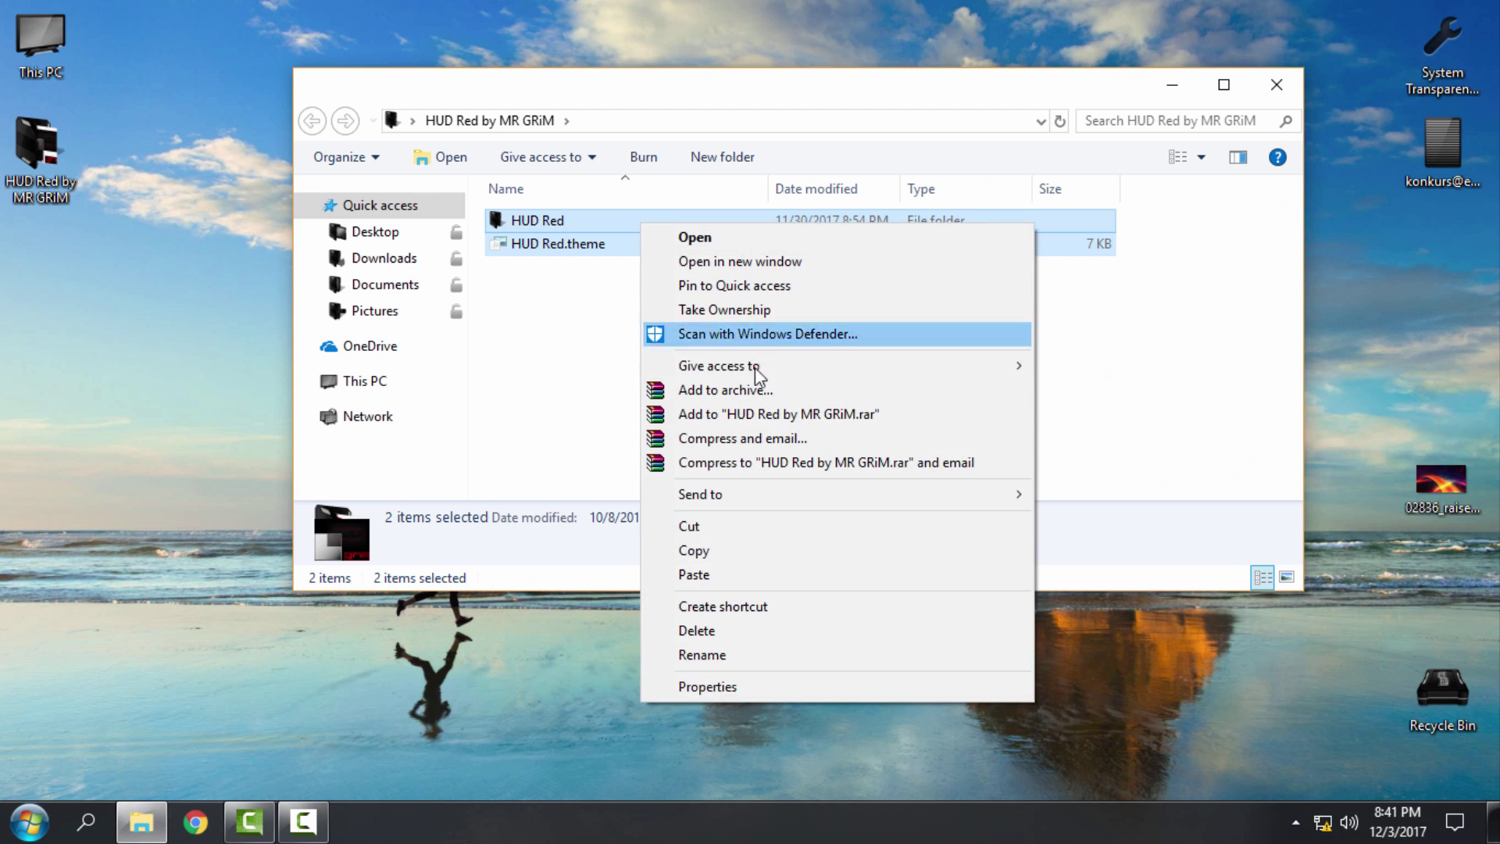
left_click(733, 552)
- Browse to C:\Windows\Resources\Themes in a maximized Explorer window
left_click(1225, 84)
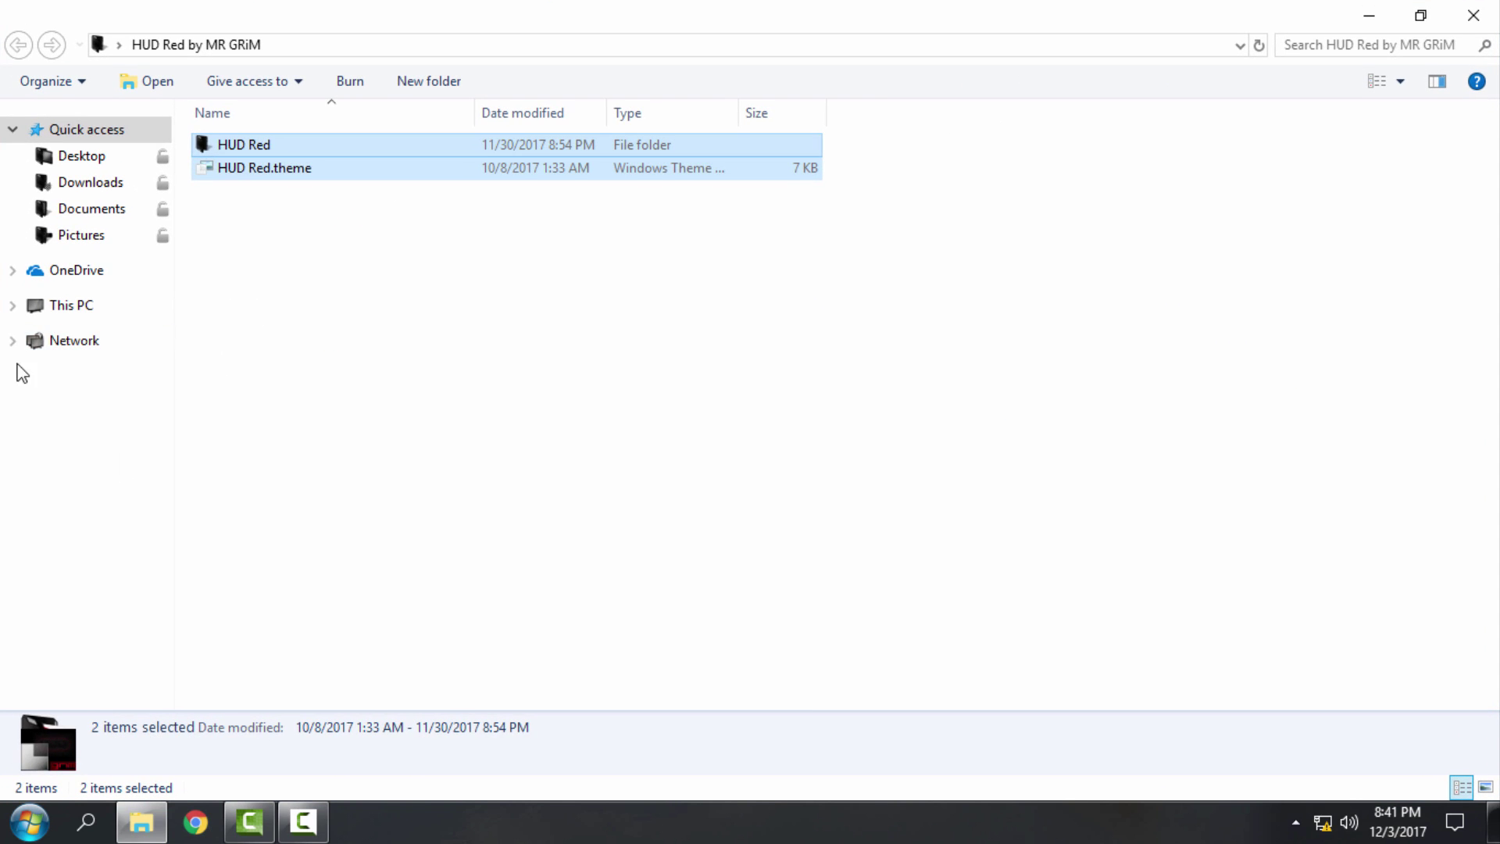
left_click(72, 306)
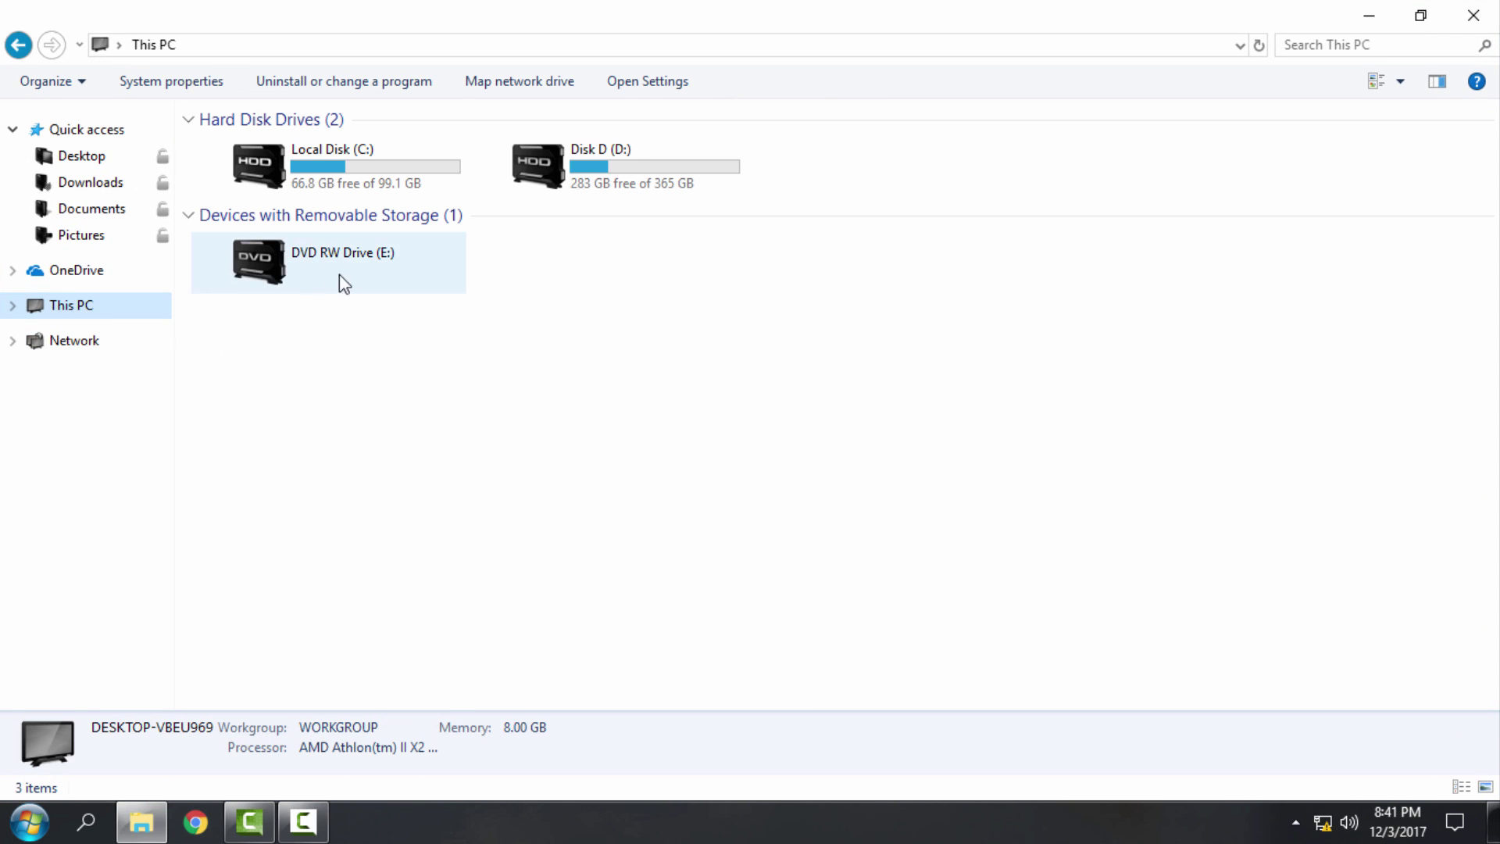
double_click(397, 191)
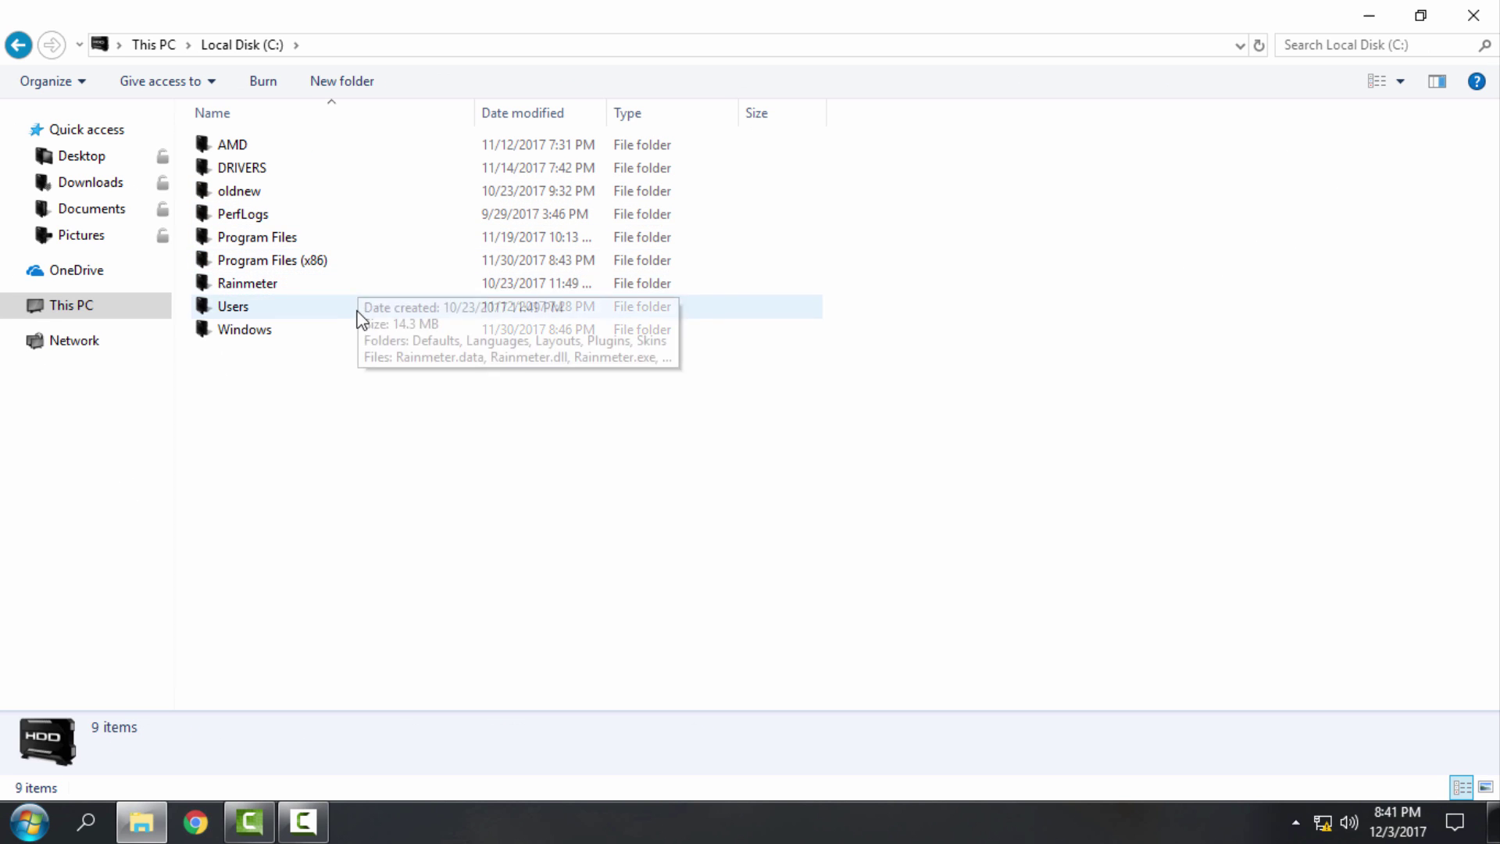
left_click(288, 341)
double_click(284, 334)
type("reso")
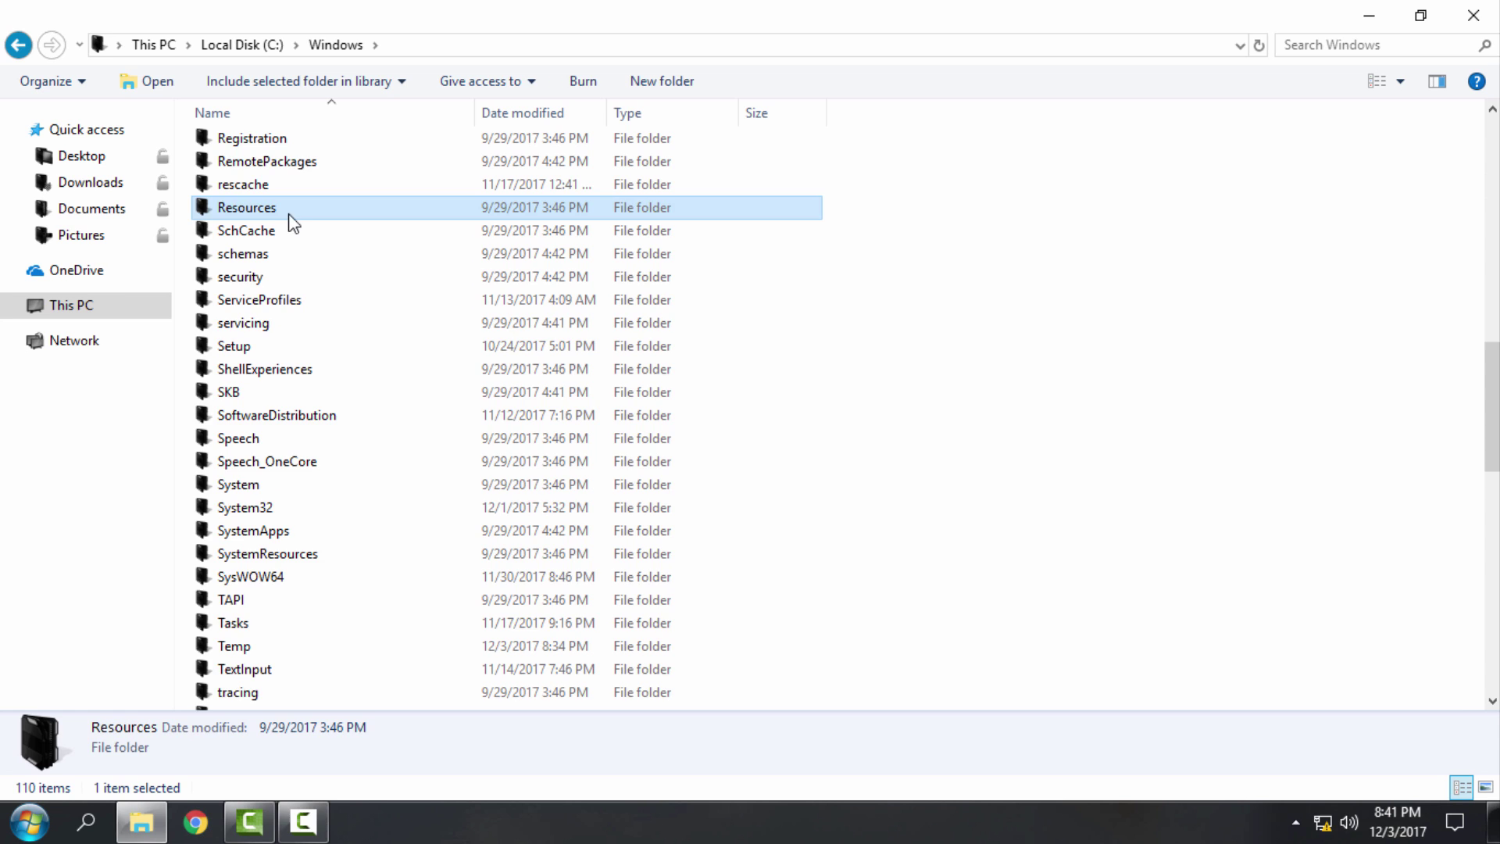
double_click(288, 207)
double_click(268, 195)
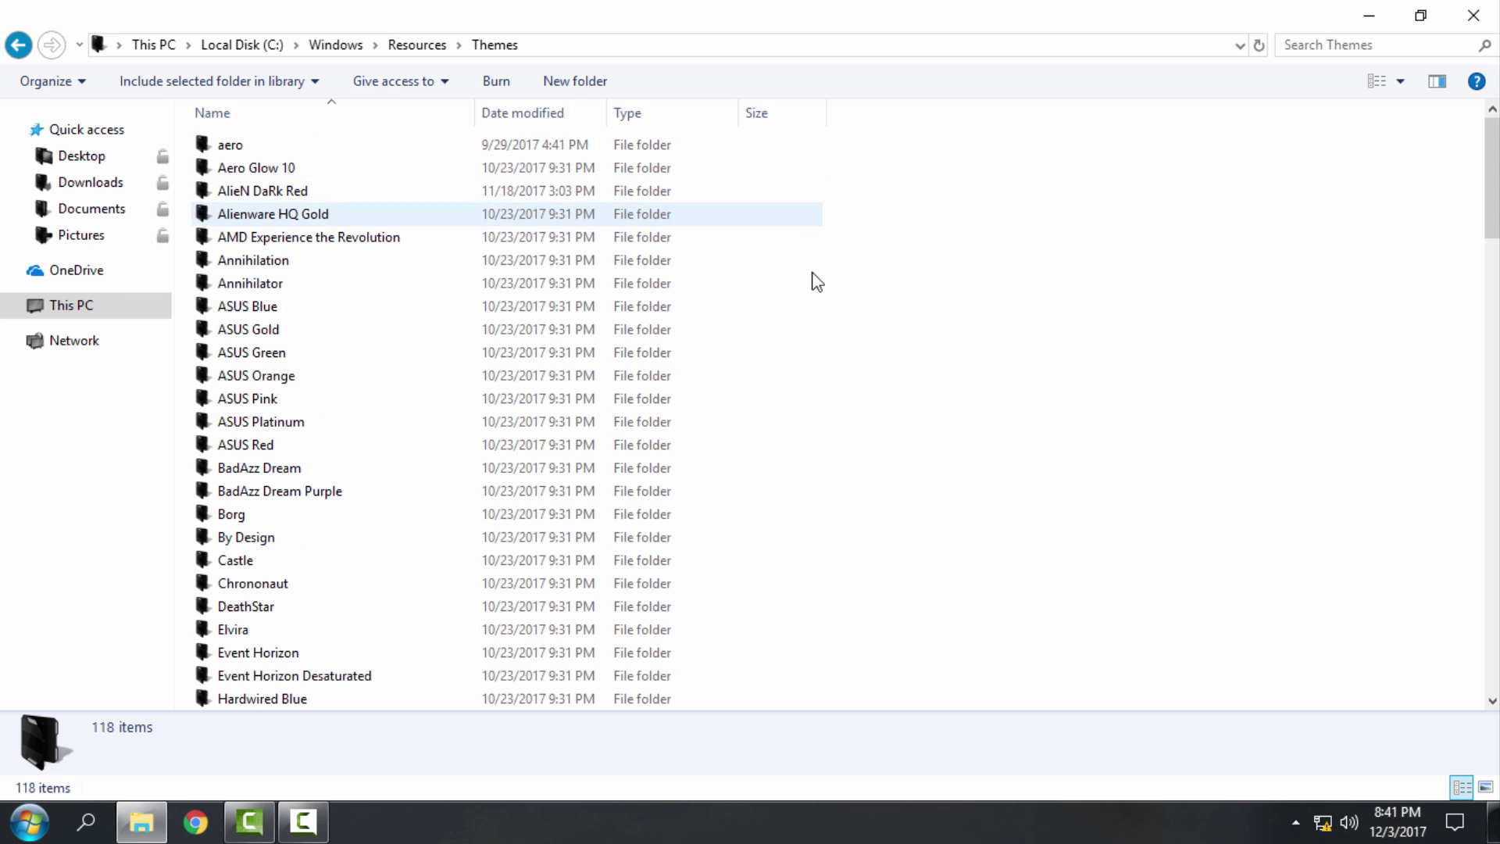
- Paste the copied theme files into Themes, replacing same-named files
right_click(983, 296)
left_click(1036, 473)
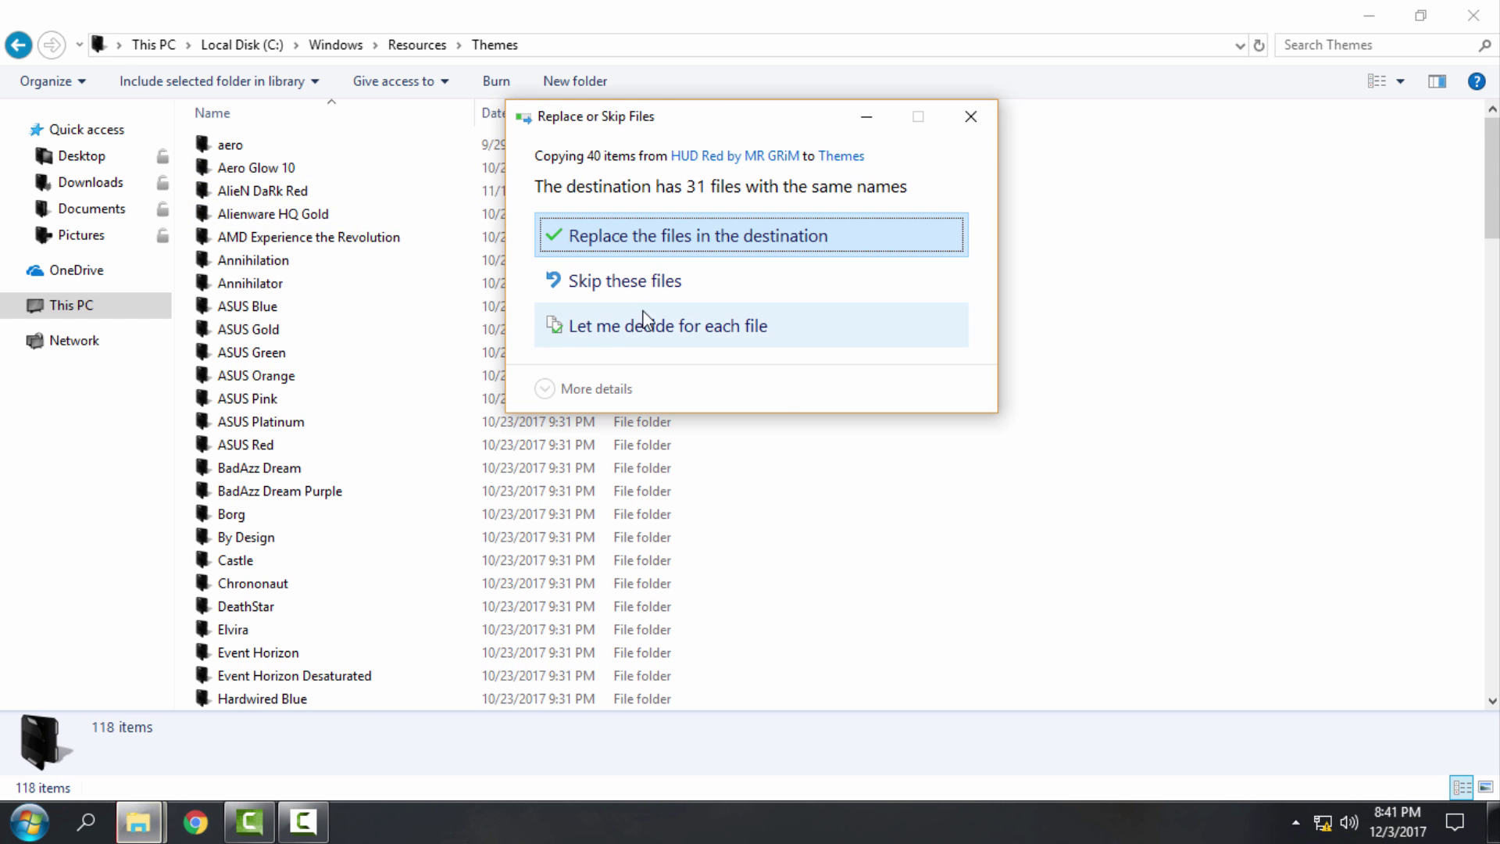
left_click(687, 234)
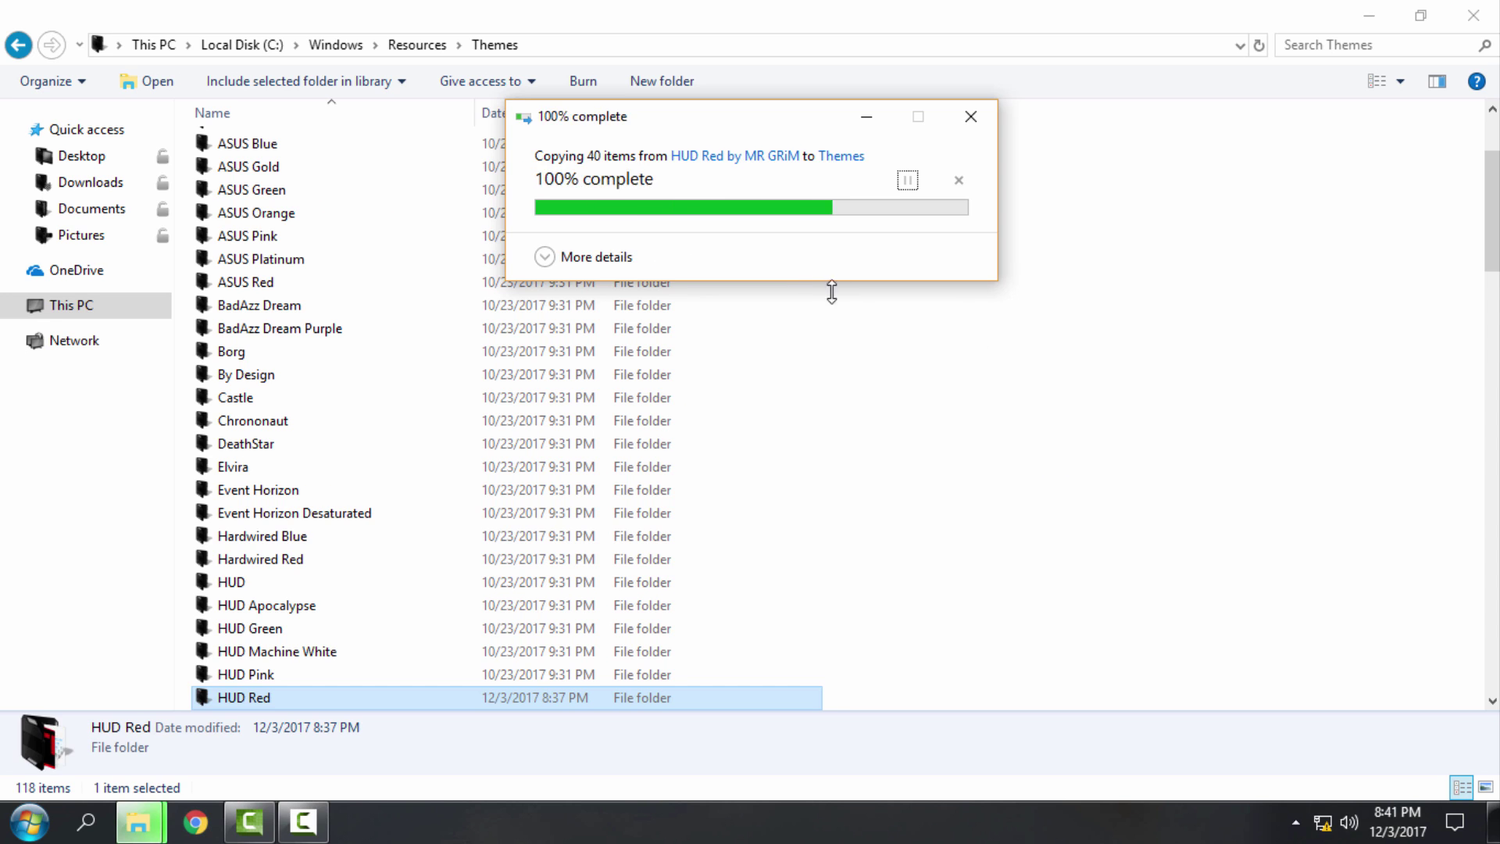
- Pick the HUD Red theme on the Personalization Themes page, then close Settings
left_click(1492, 11)
right_click(565, 578)
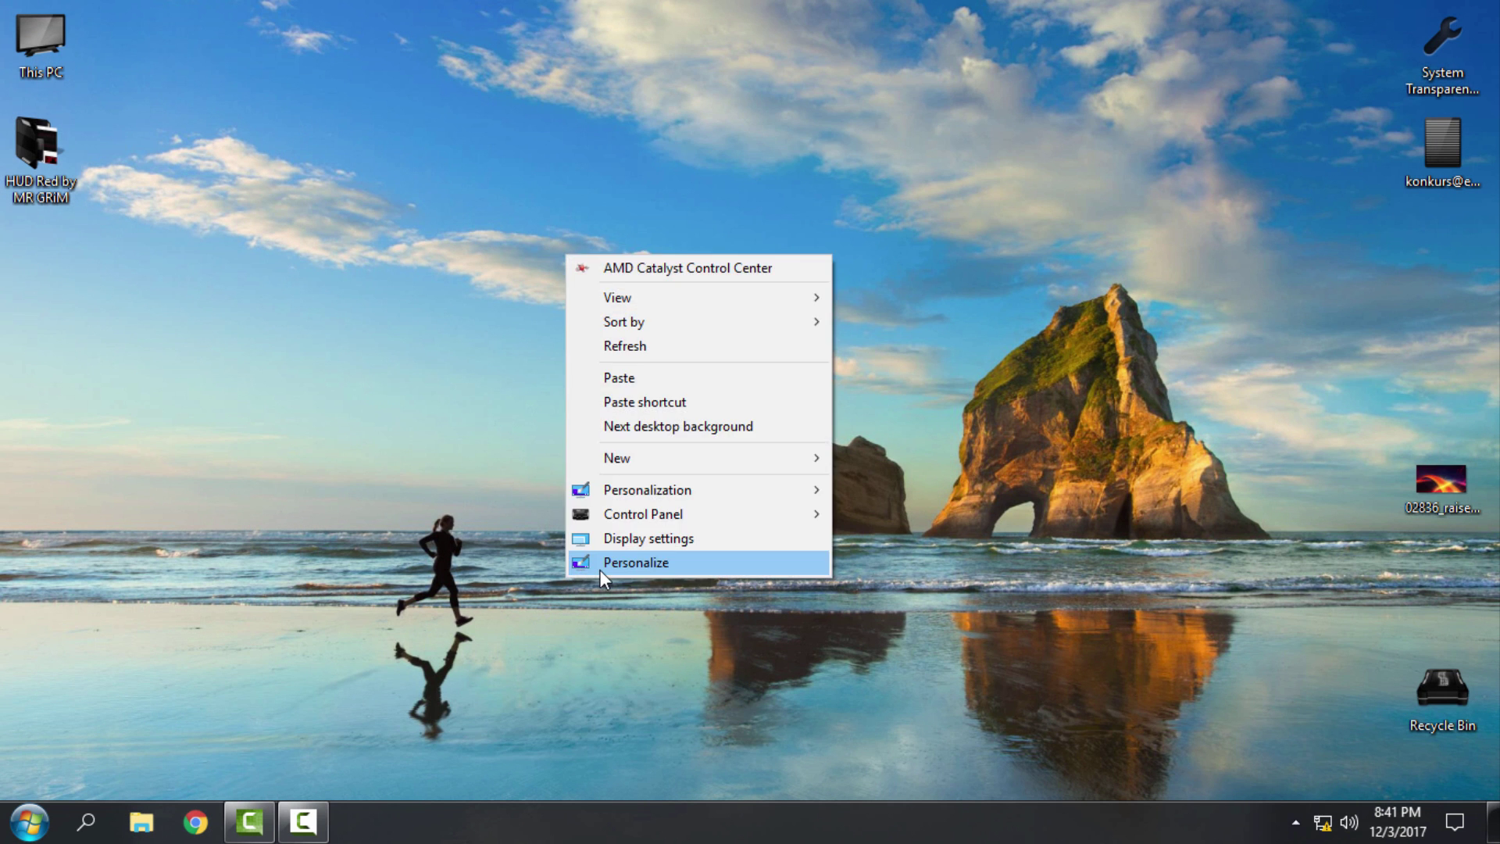
left_click(601, 569)
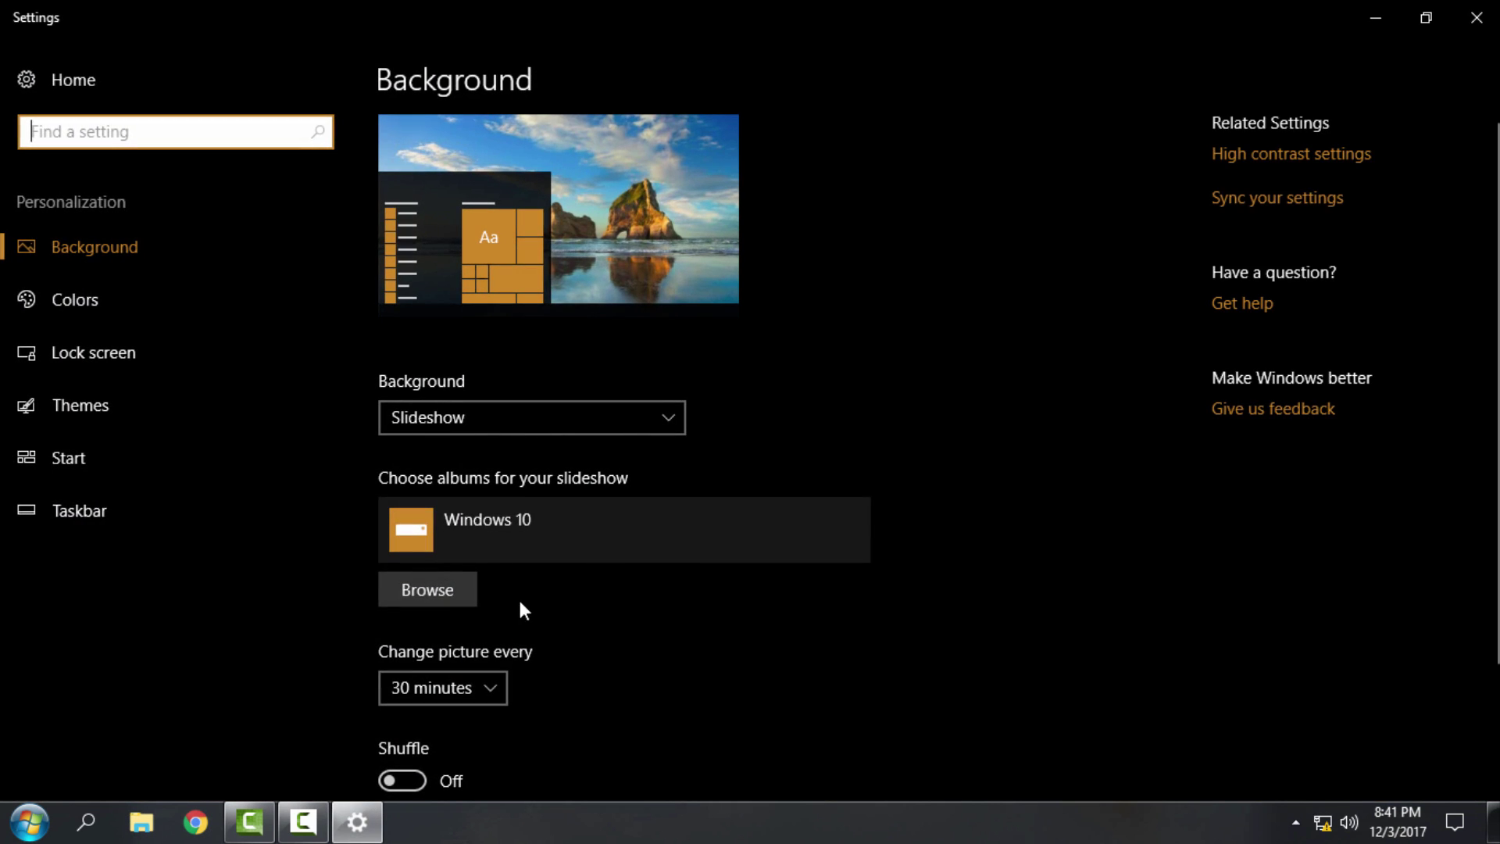
left_click(162, 426)
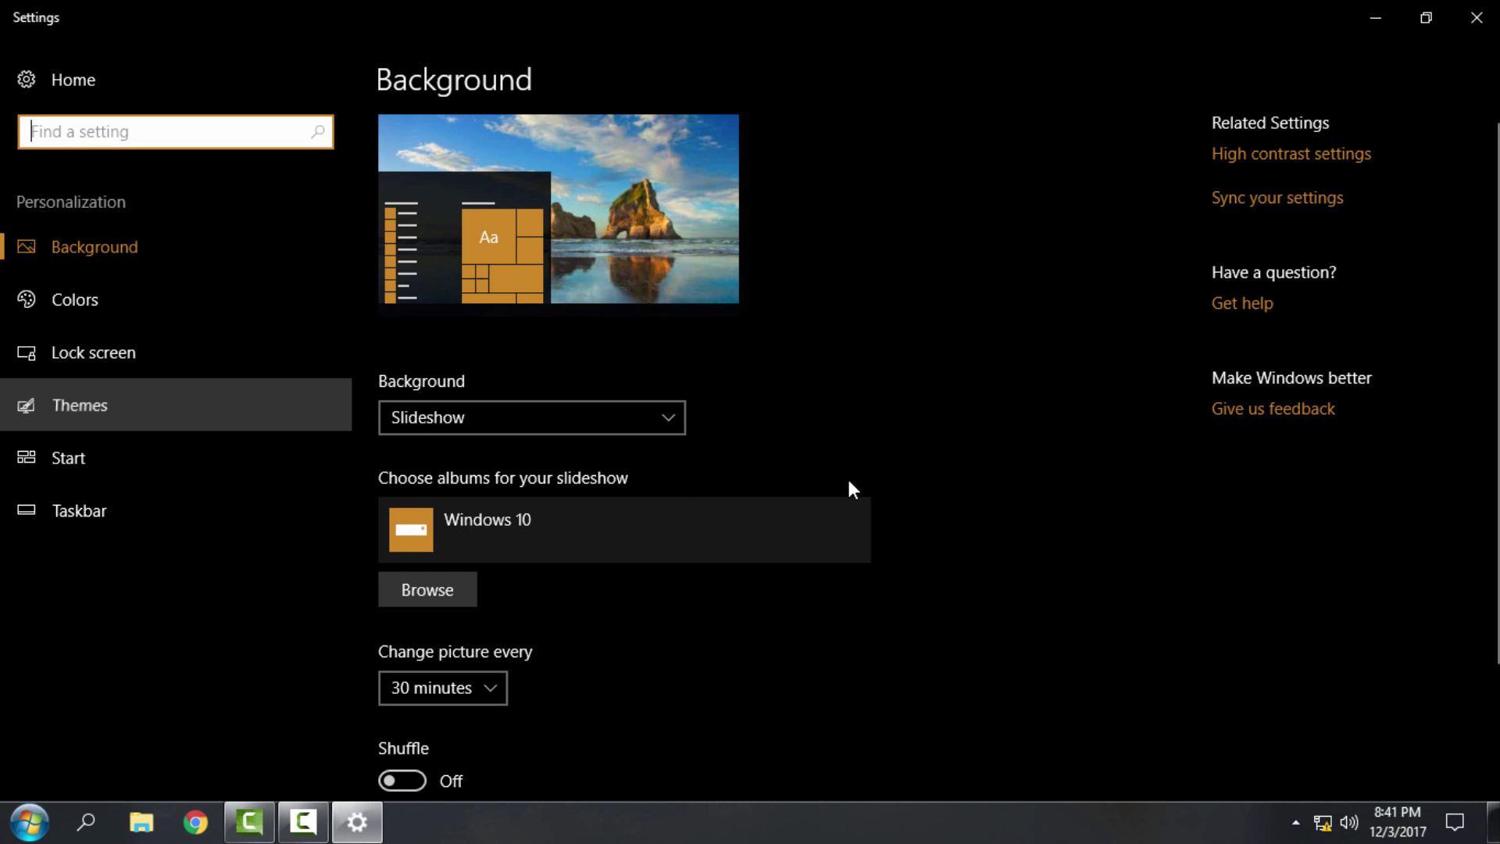
scroll(860, 477, "down", 10)
scroll(867, 491, "down", 15)
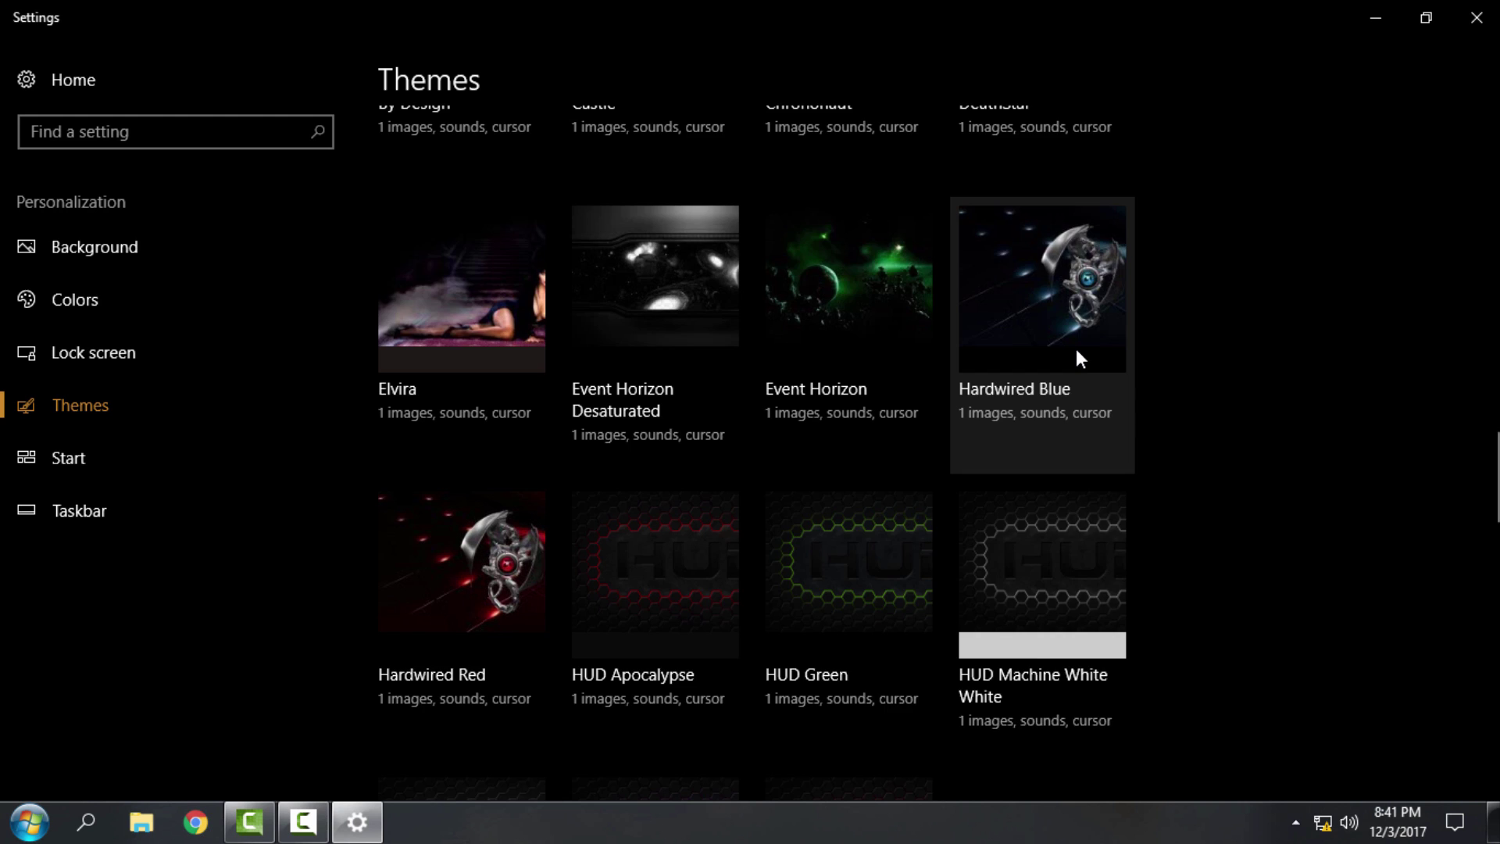
scroll(1078, 352, "down", 4)
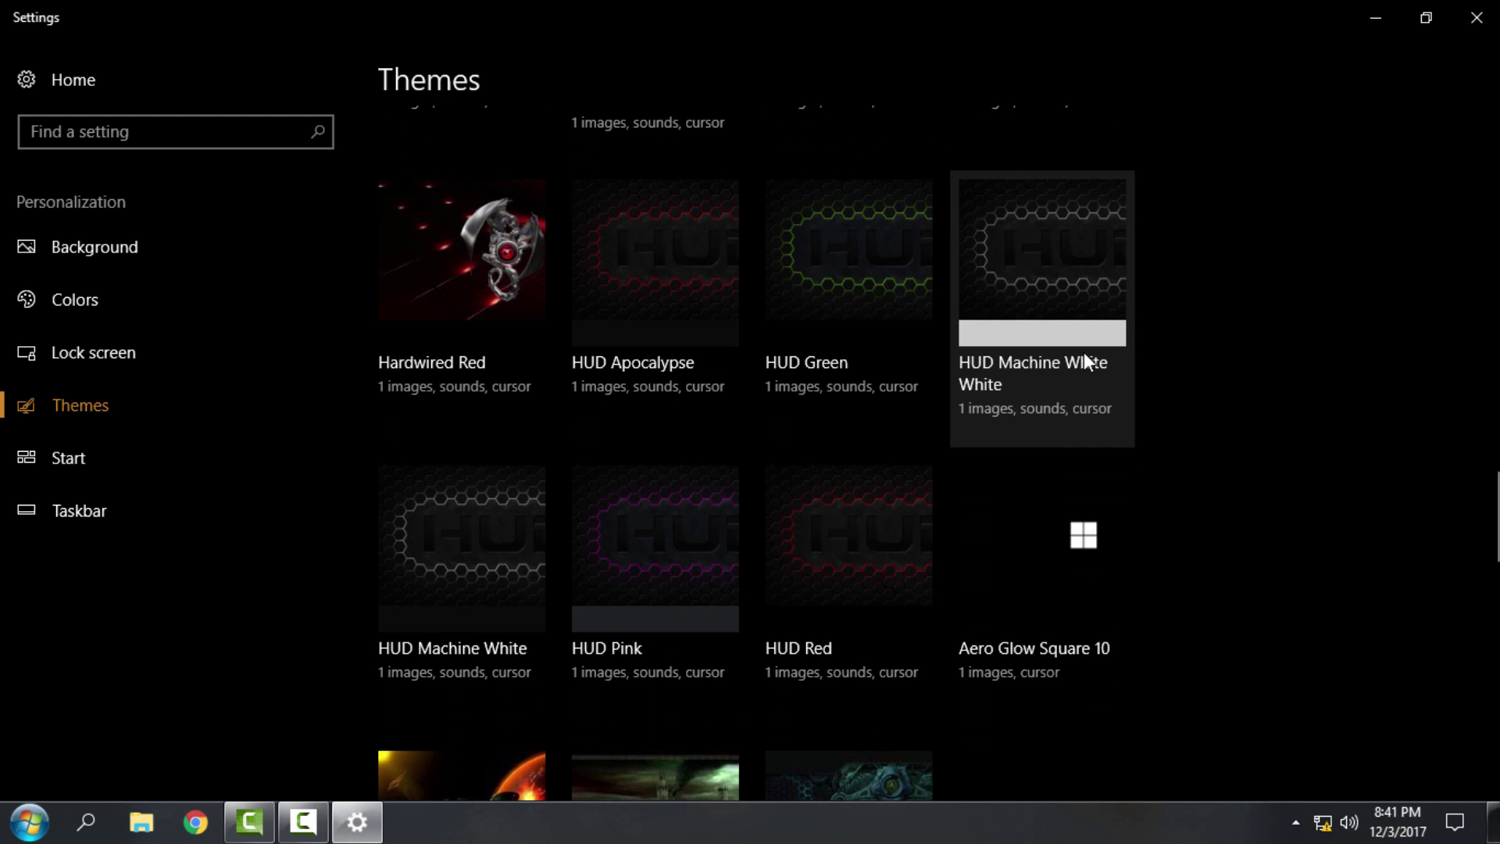
scroll(1151, 429, "down", 3)
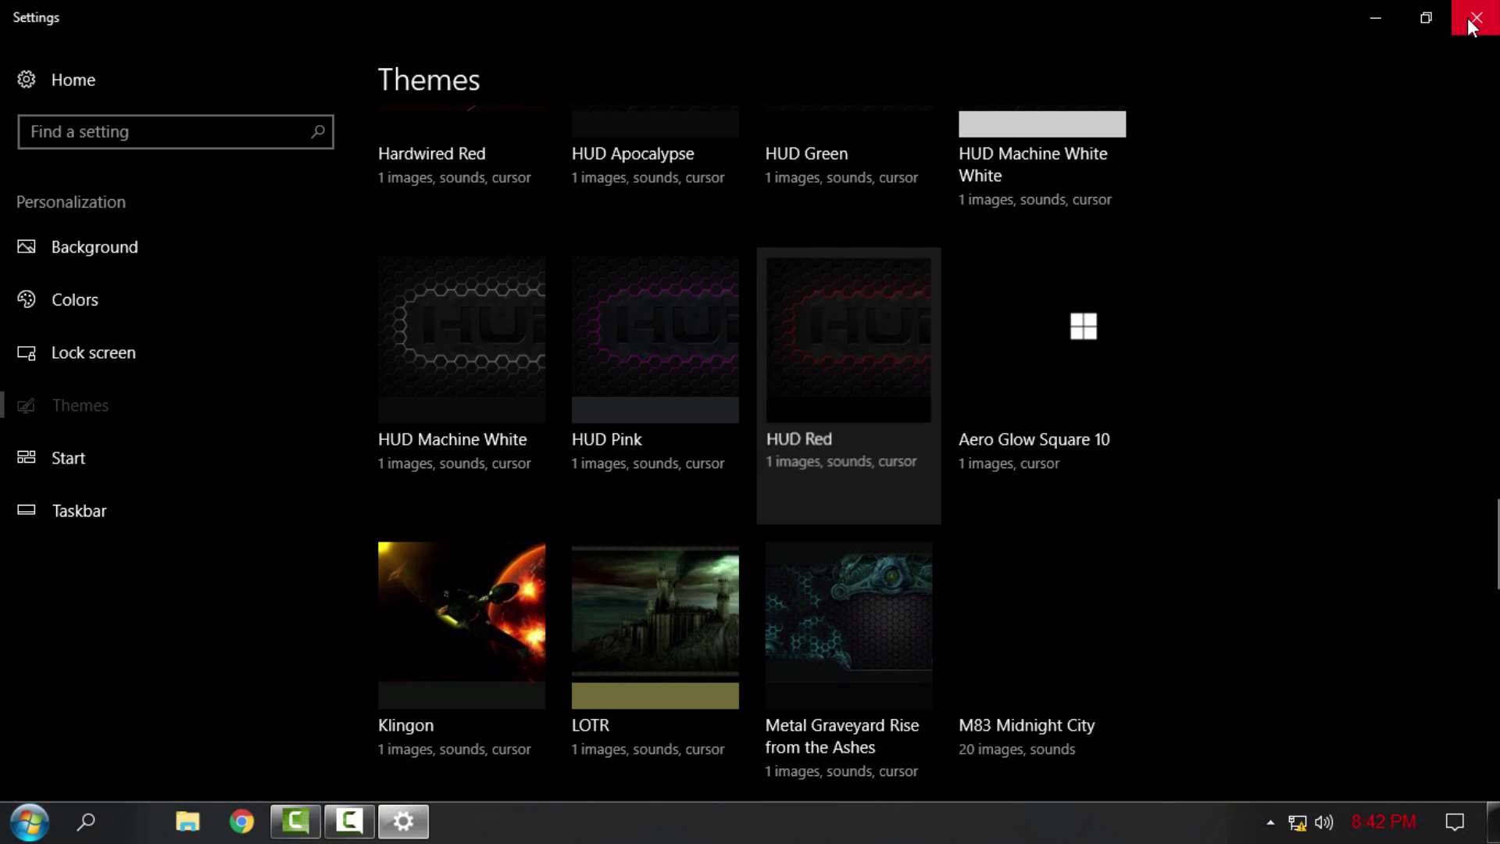
left_click(1476, 17)
- Refresh the desktop and check the red-themed File Explorer window, then close it
right_click(644, 179)
left_click(700, 268)
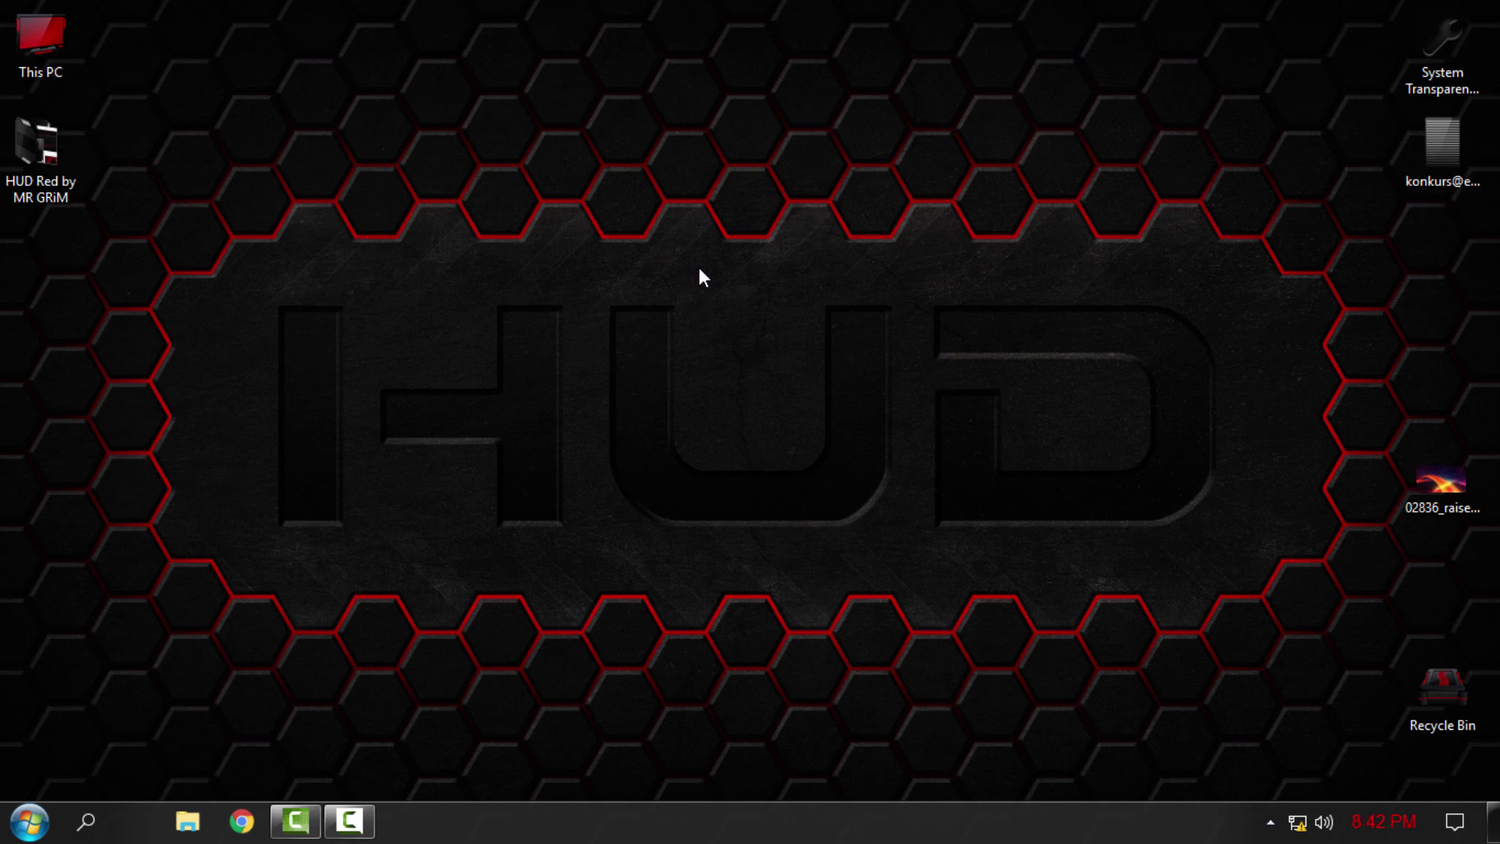
left_click(30, 821)
left_click(187, 821)
left_click_drag(817, 10, 825, 95)
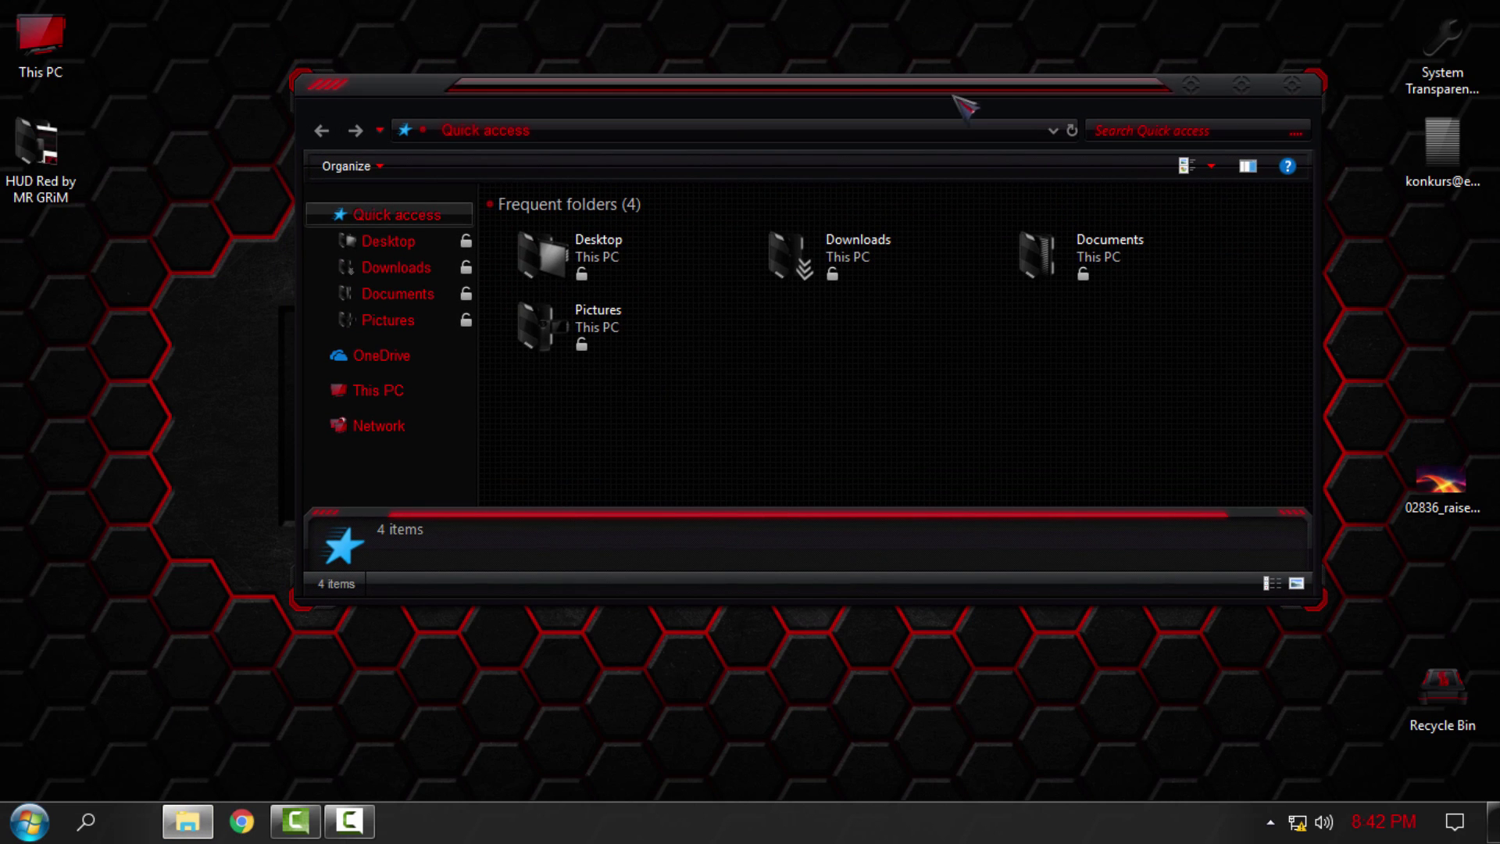
left_click(1293, 86)
- Open the Start menu and leave it showing
key("super")
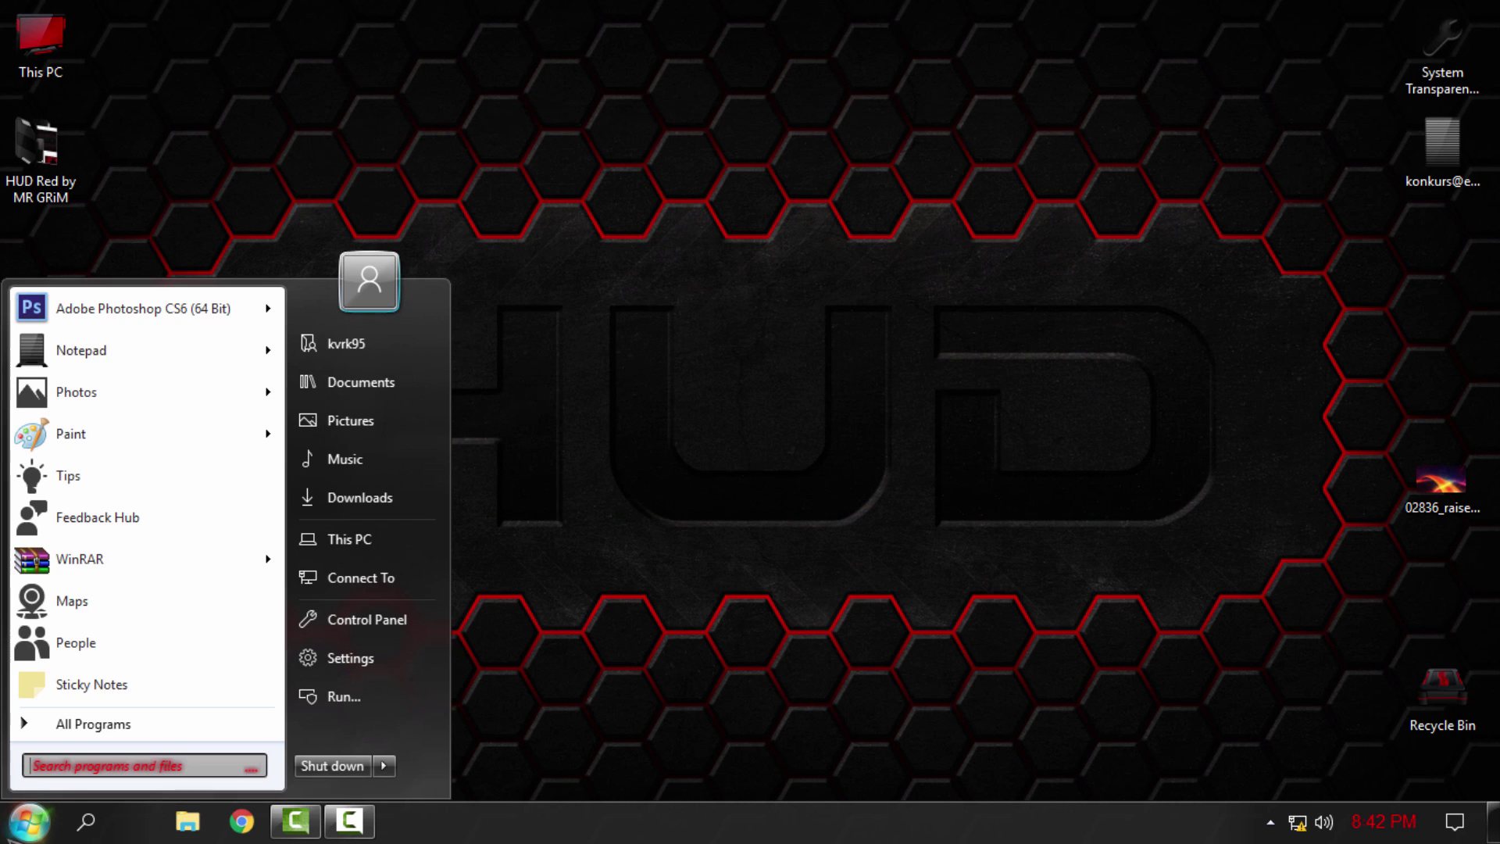
left_click(639, 684)
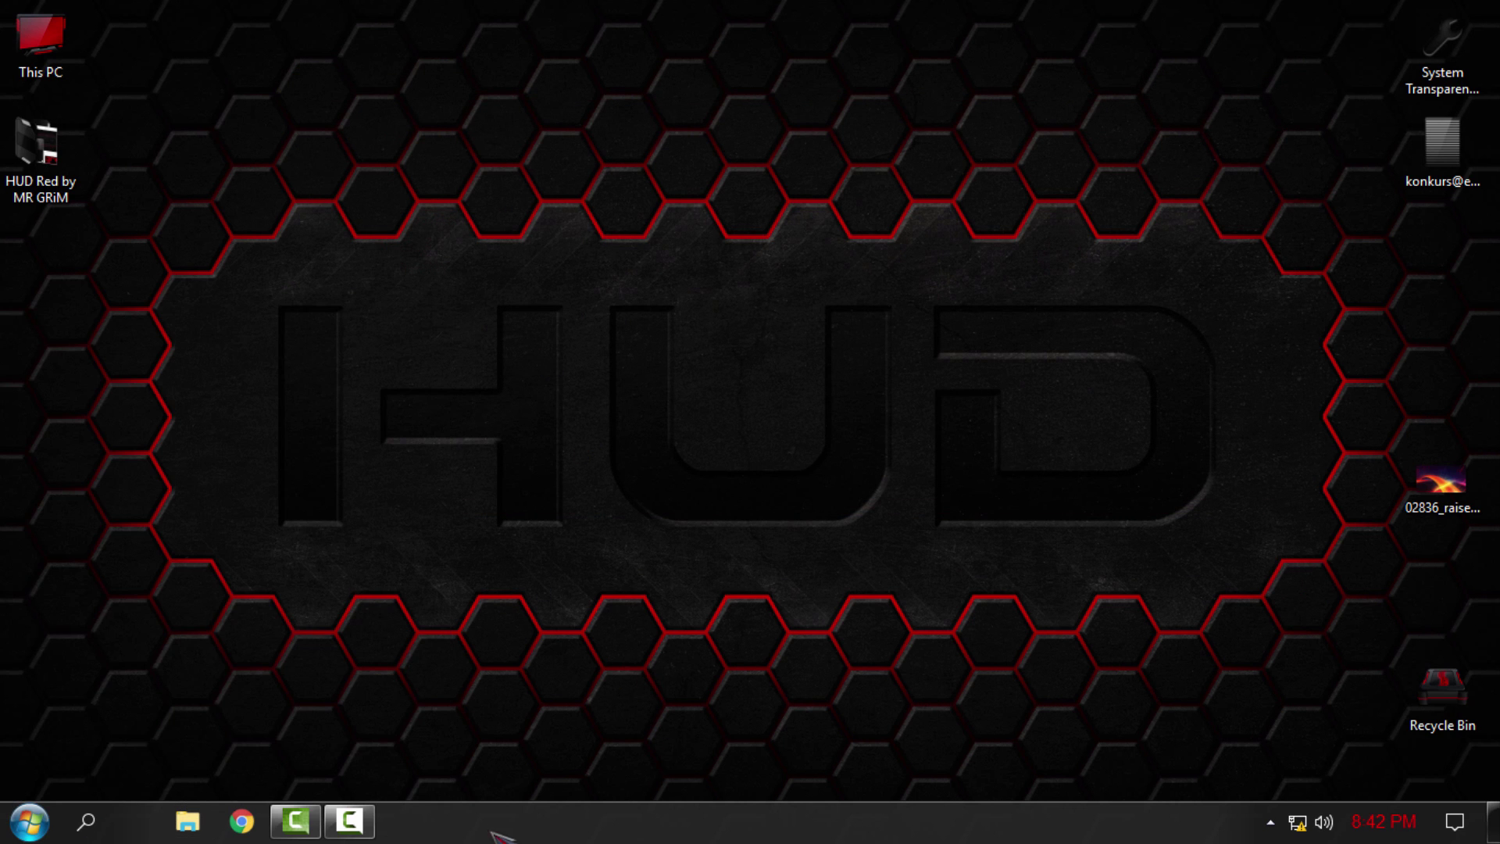
left_click(27, 819)
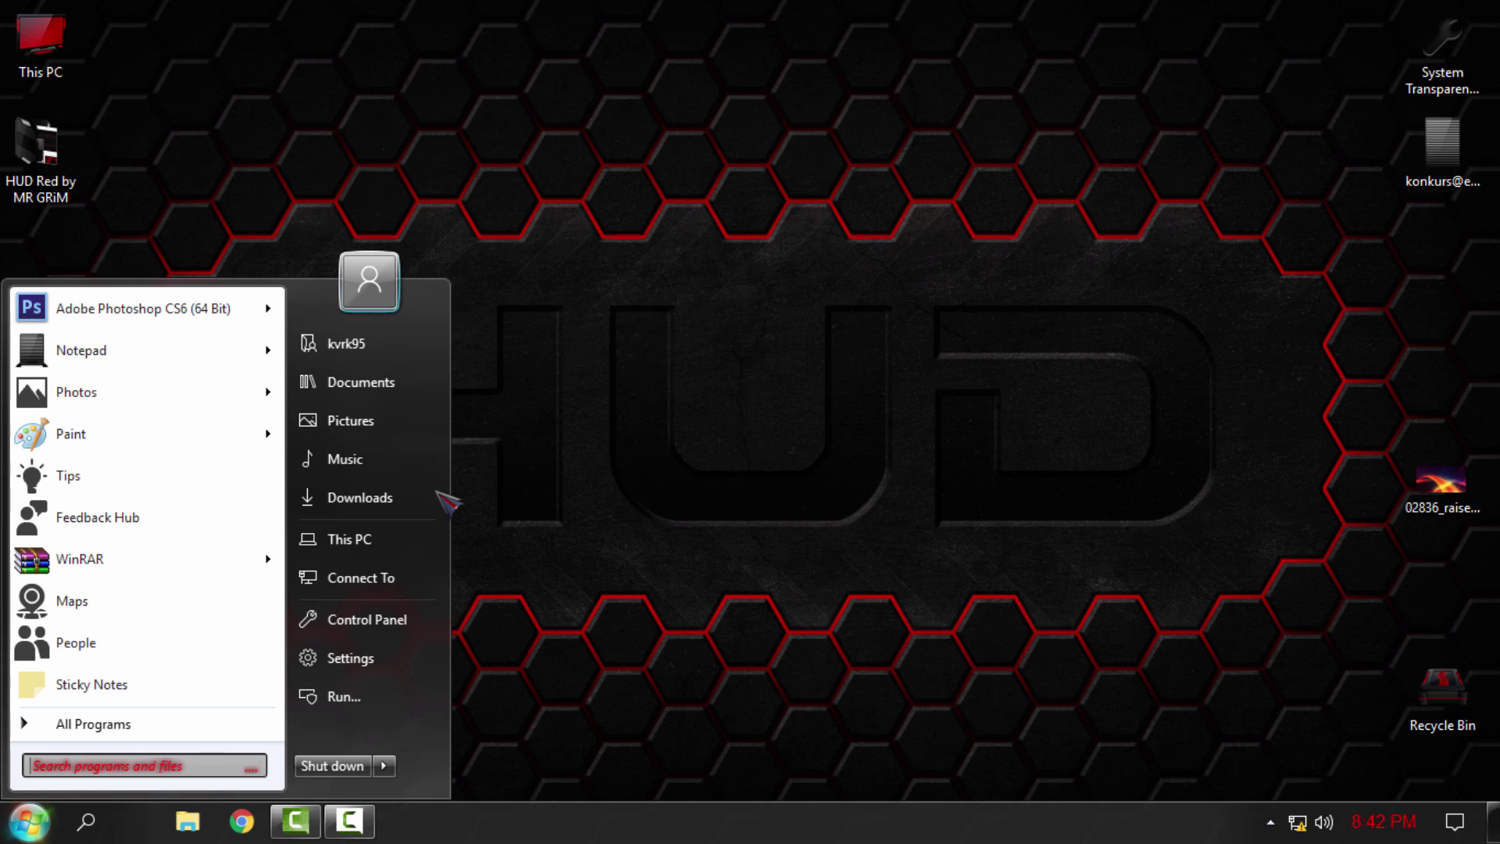
- In StartIsBack Appearance, apply the HUD RED style and preview the new Start menu
right_click(435, 308)
left_click(486, 324)
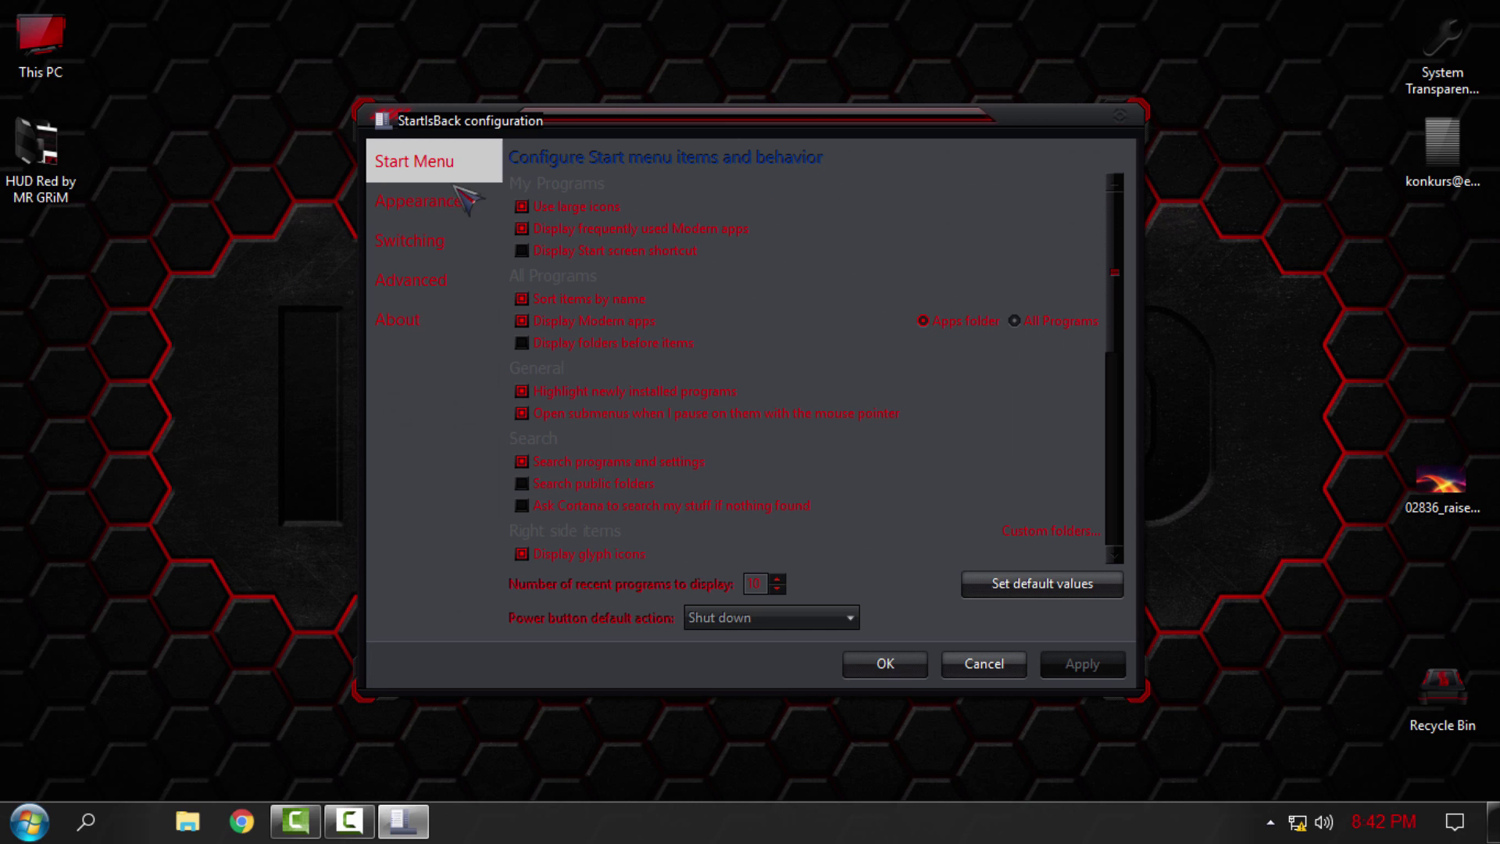
left_click(455, 202)
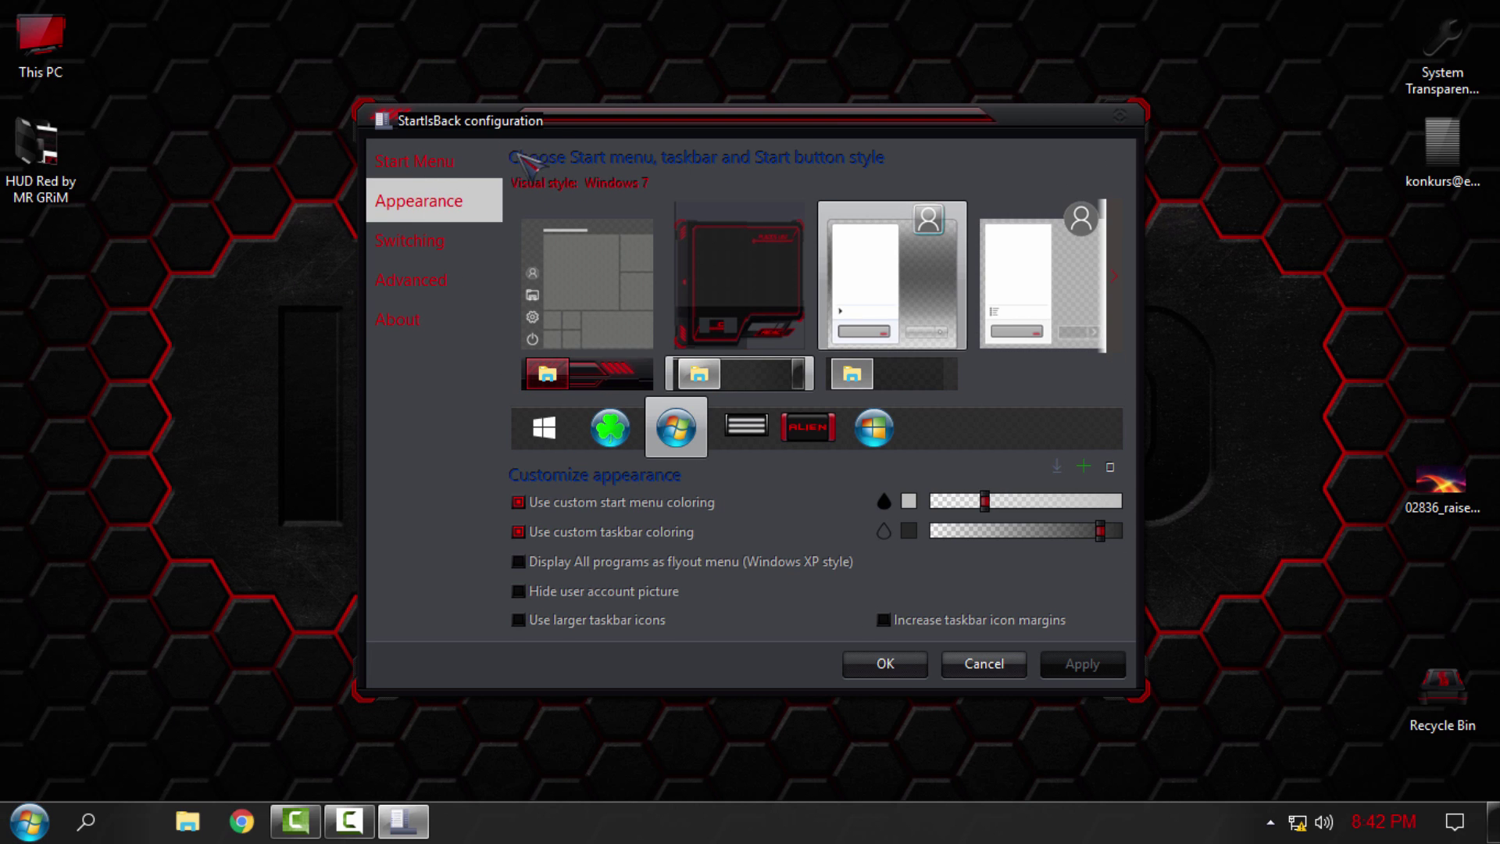
left_click(739, 296)
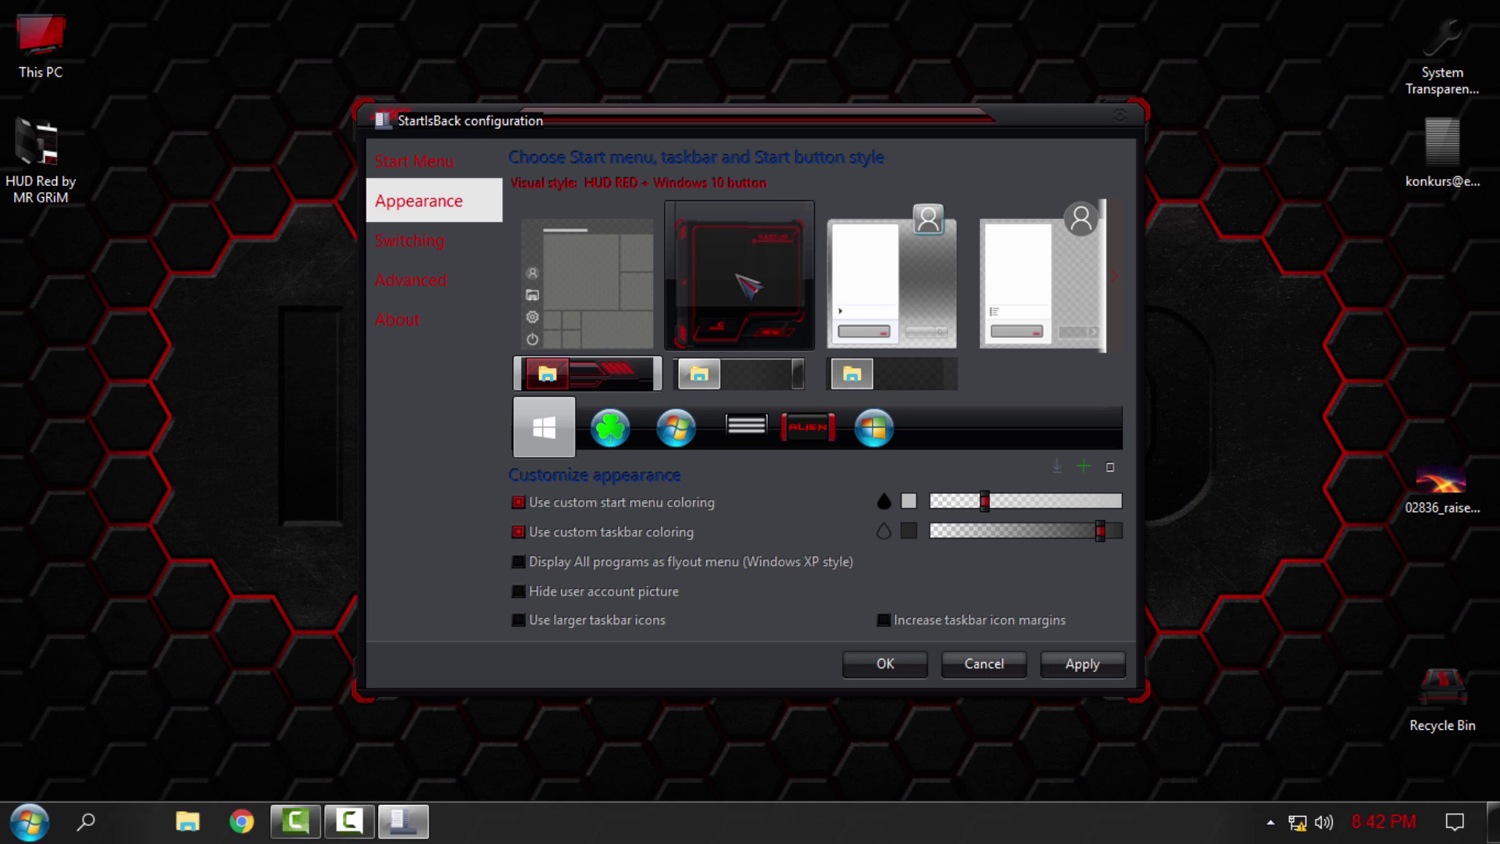
left_click(1083, 664)
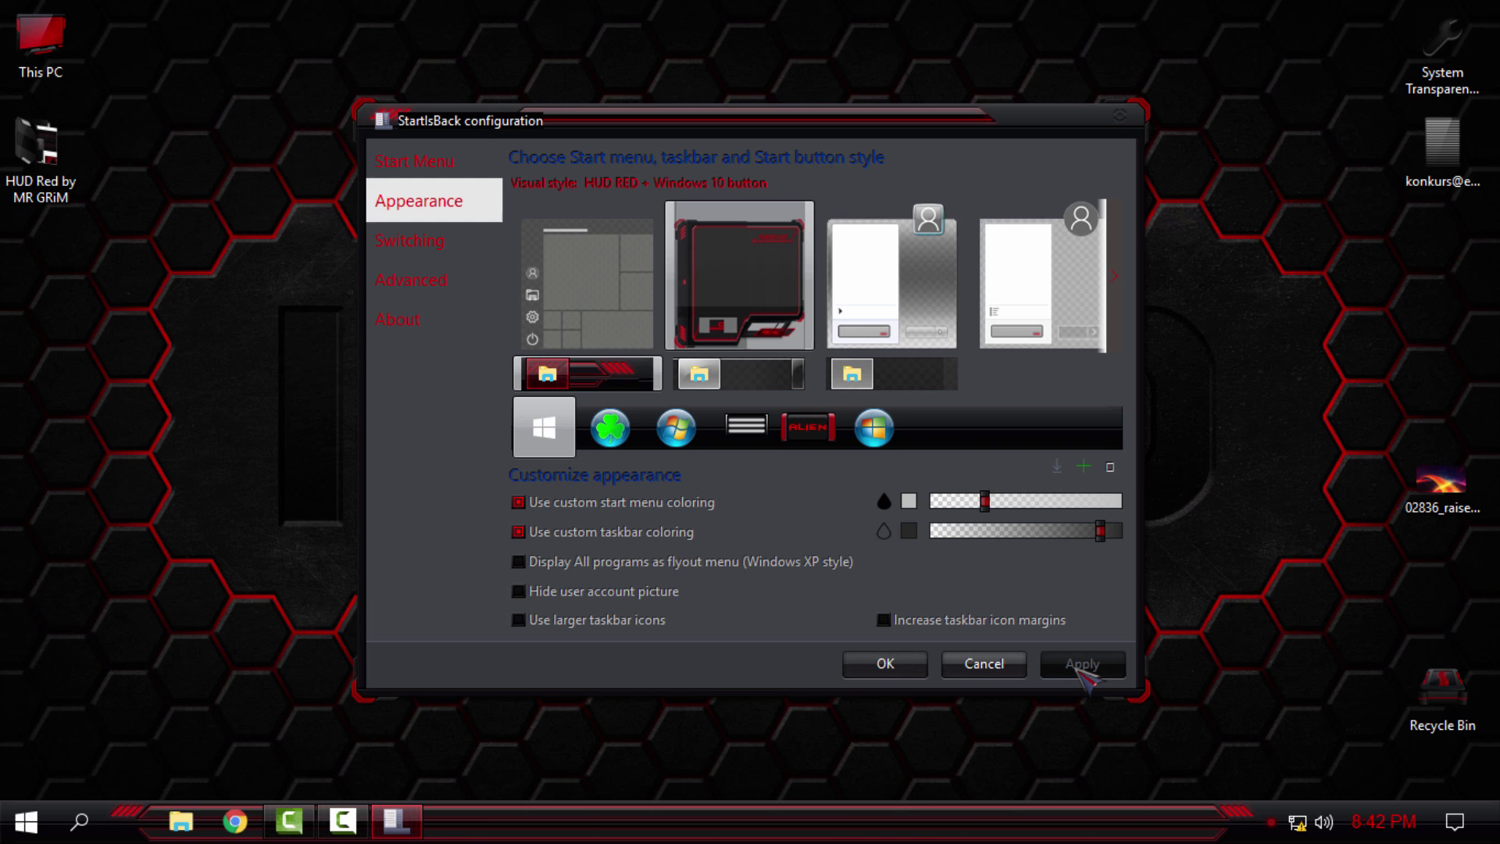
left_click(26, 820)
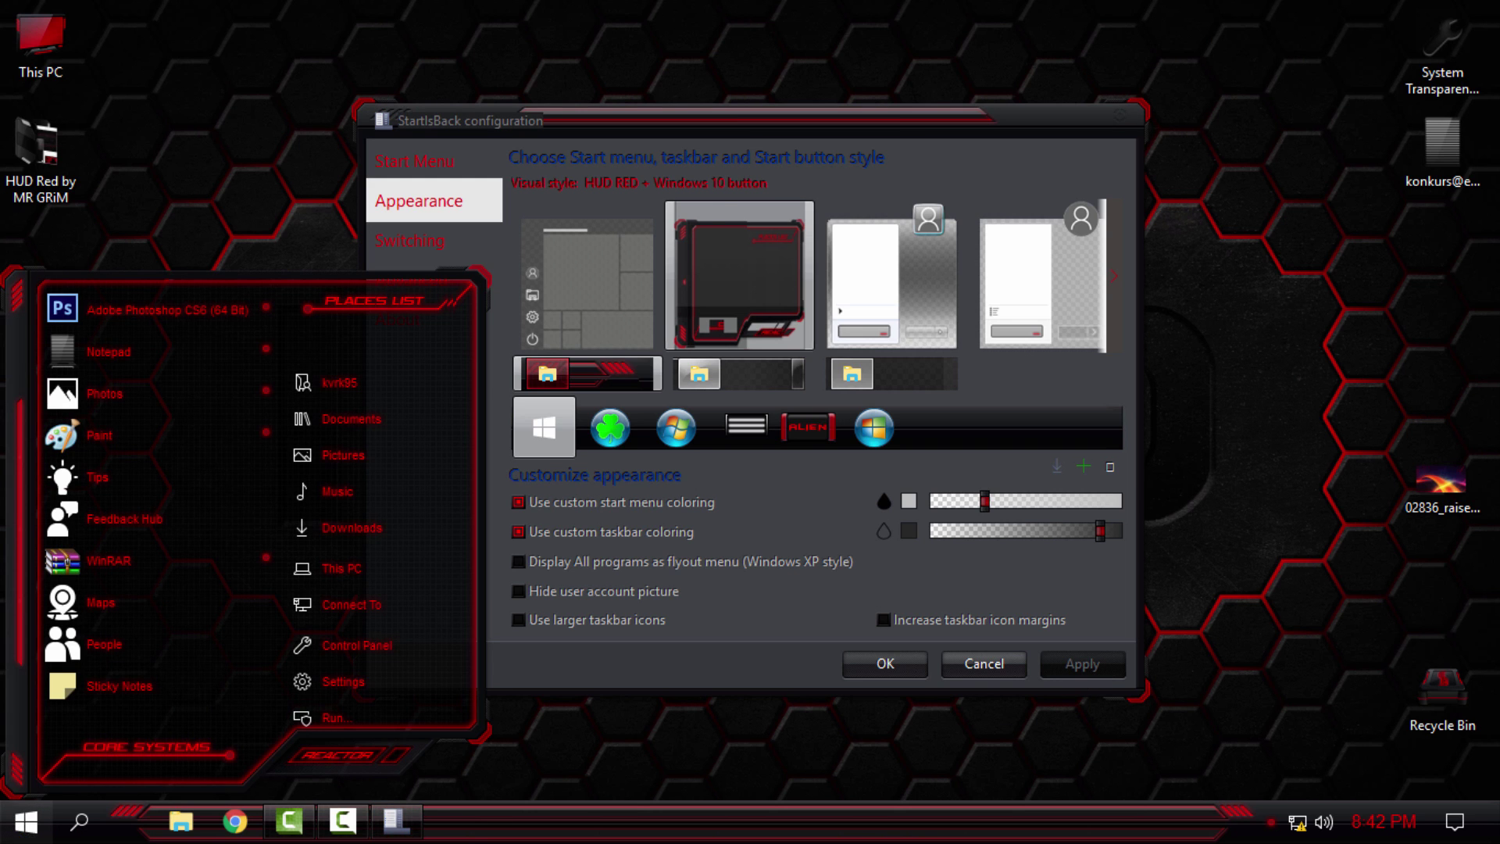
left_click_drag(739, 121, 717, 65)
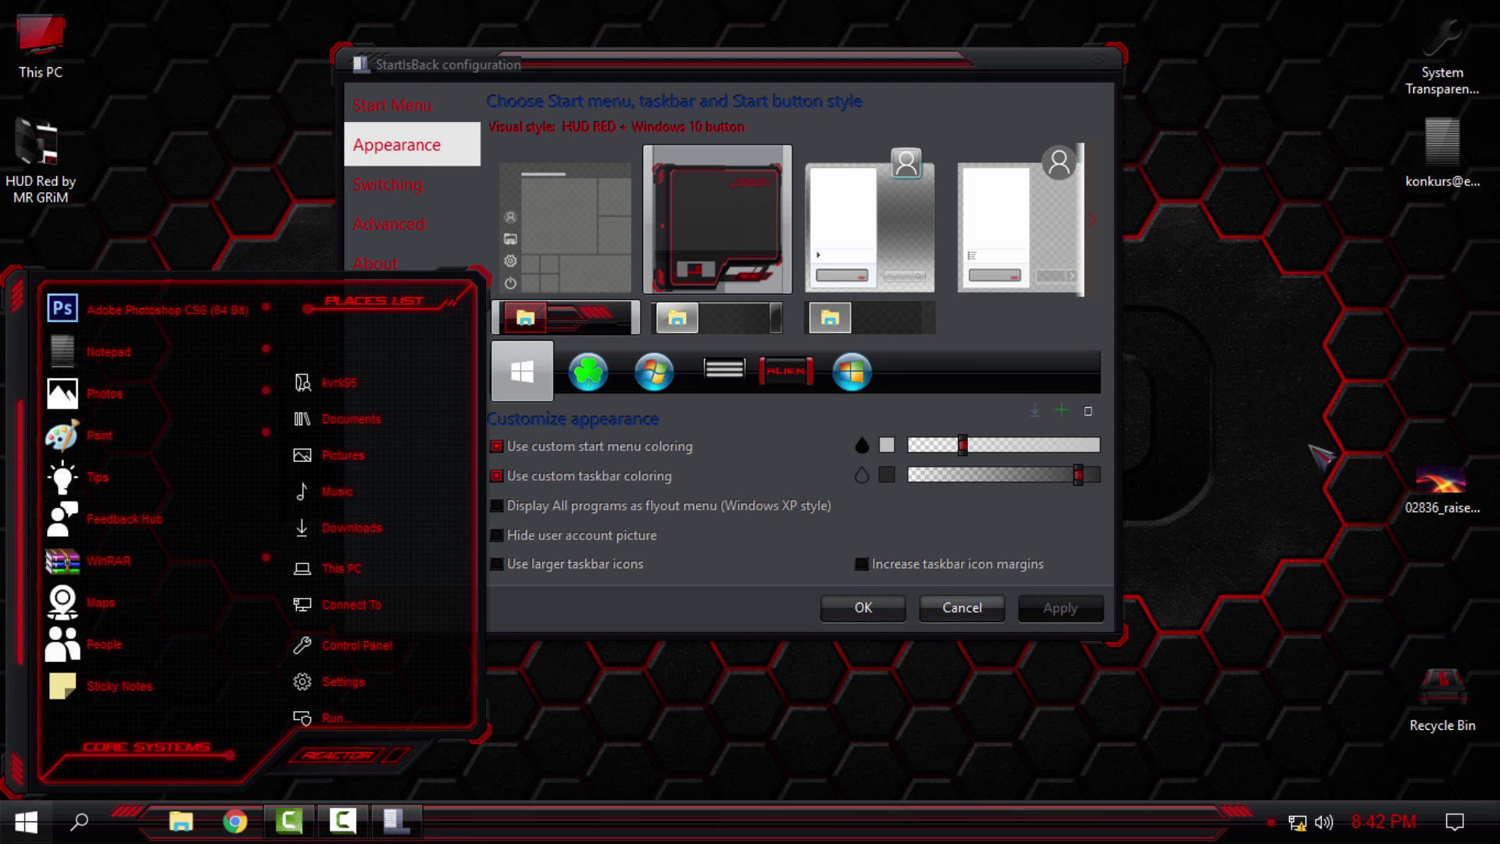
left_click(988, 387)
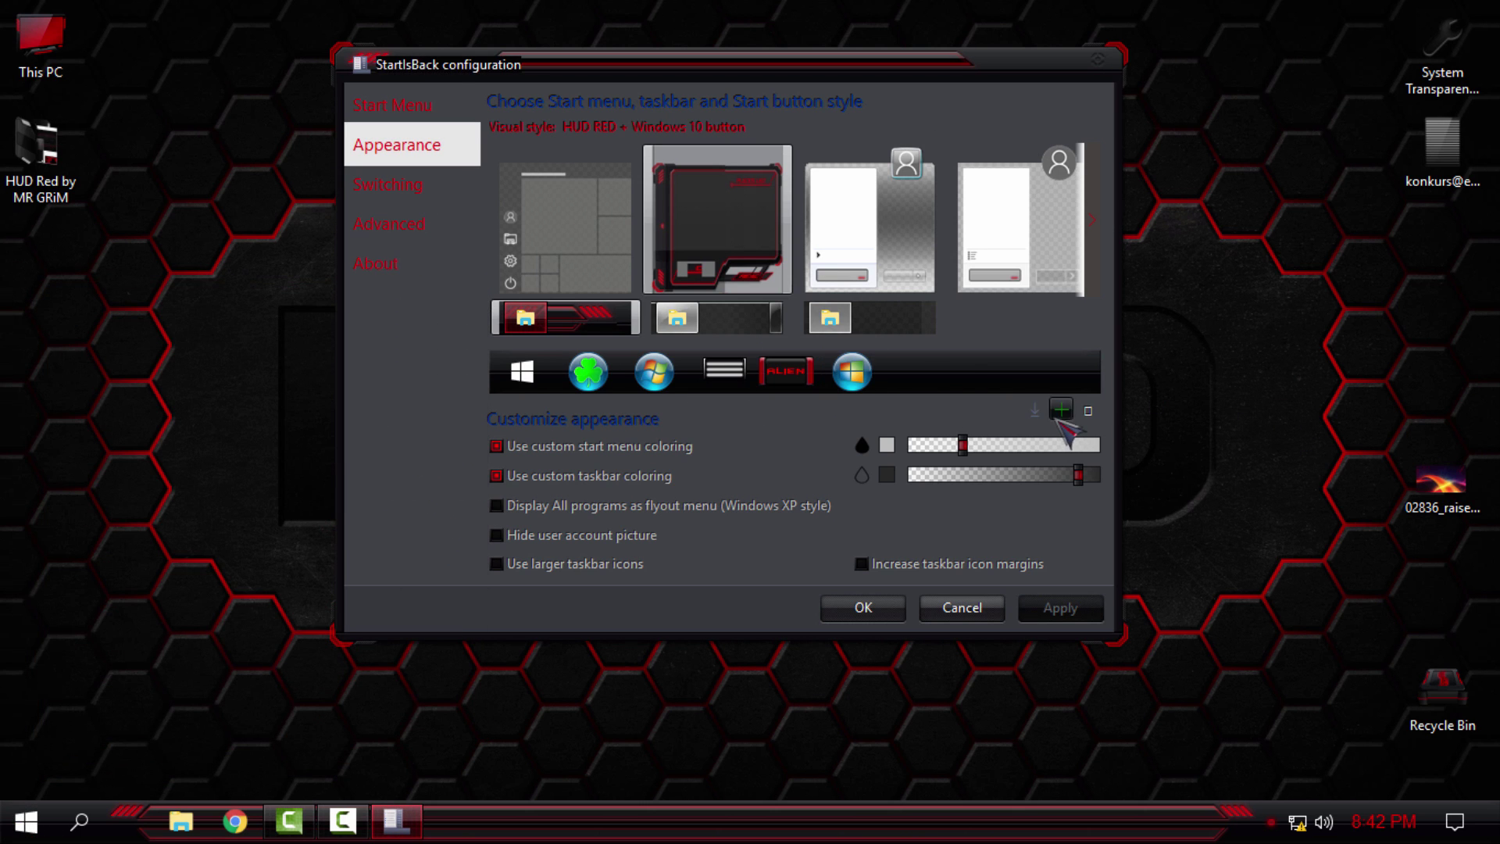
- Load 6801.png from HUD Red\Start Orb as the Start button image and apply it
left_click(1062, 409)
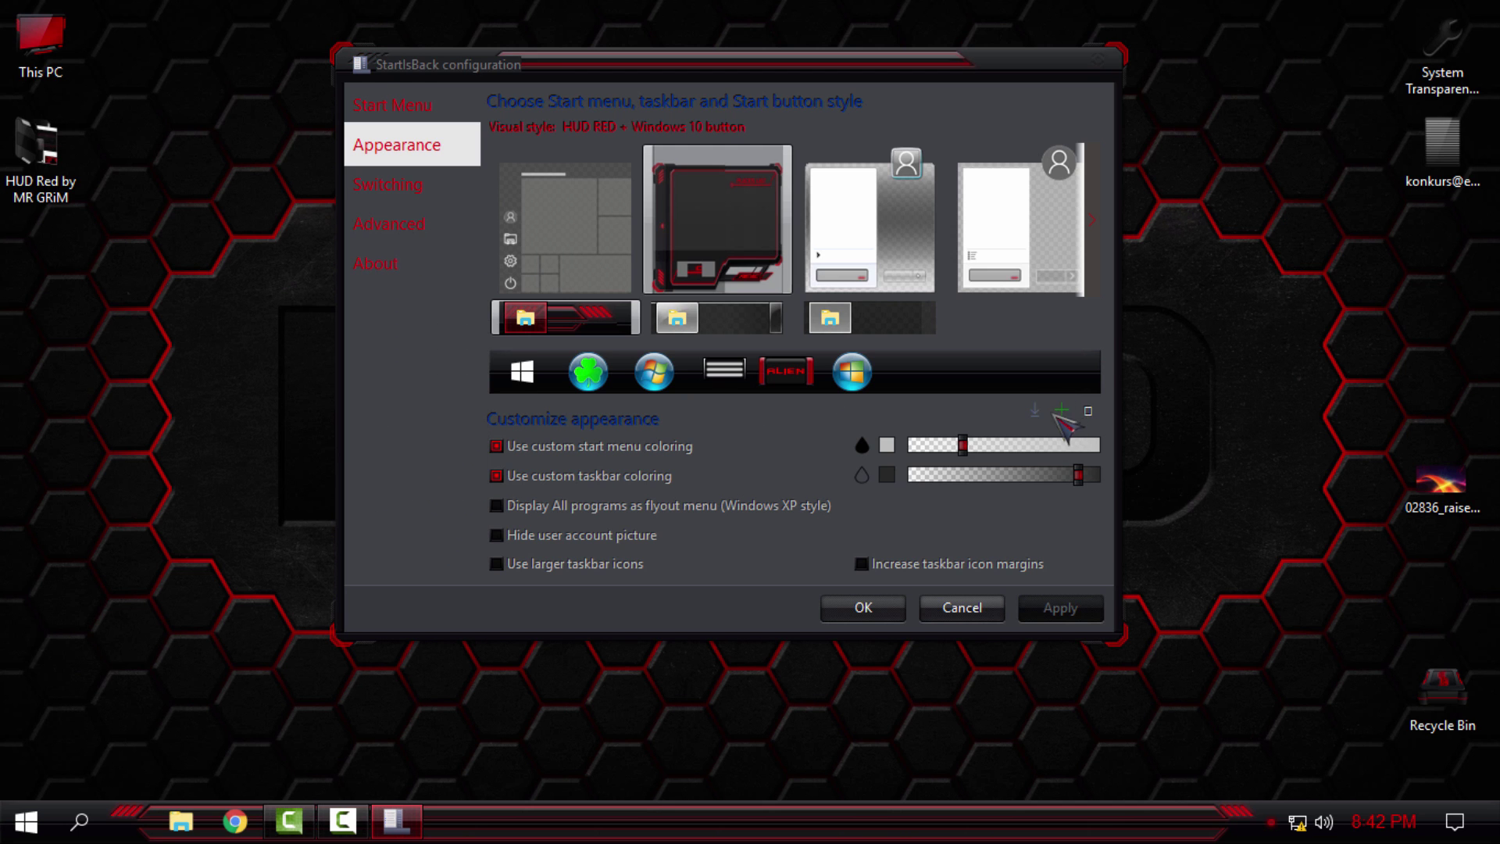
left_click(467, 256)
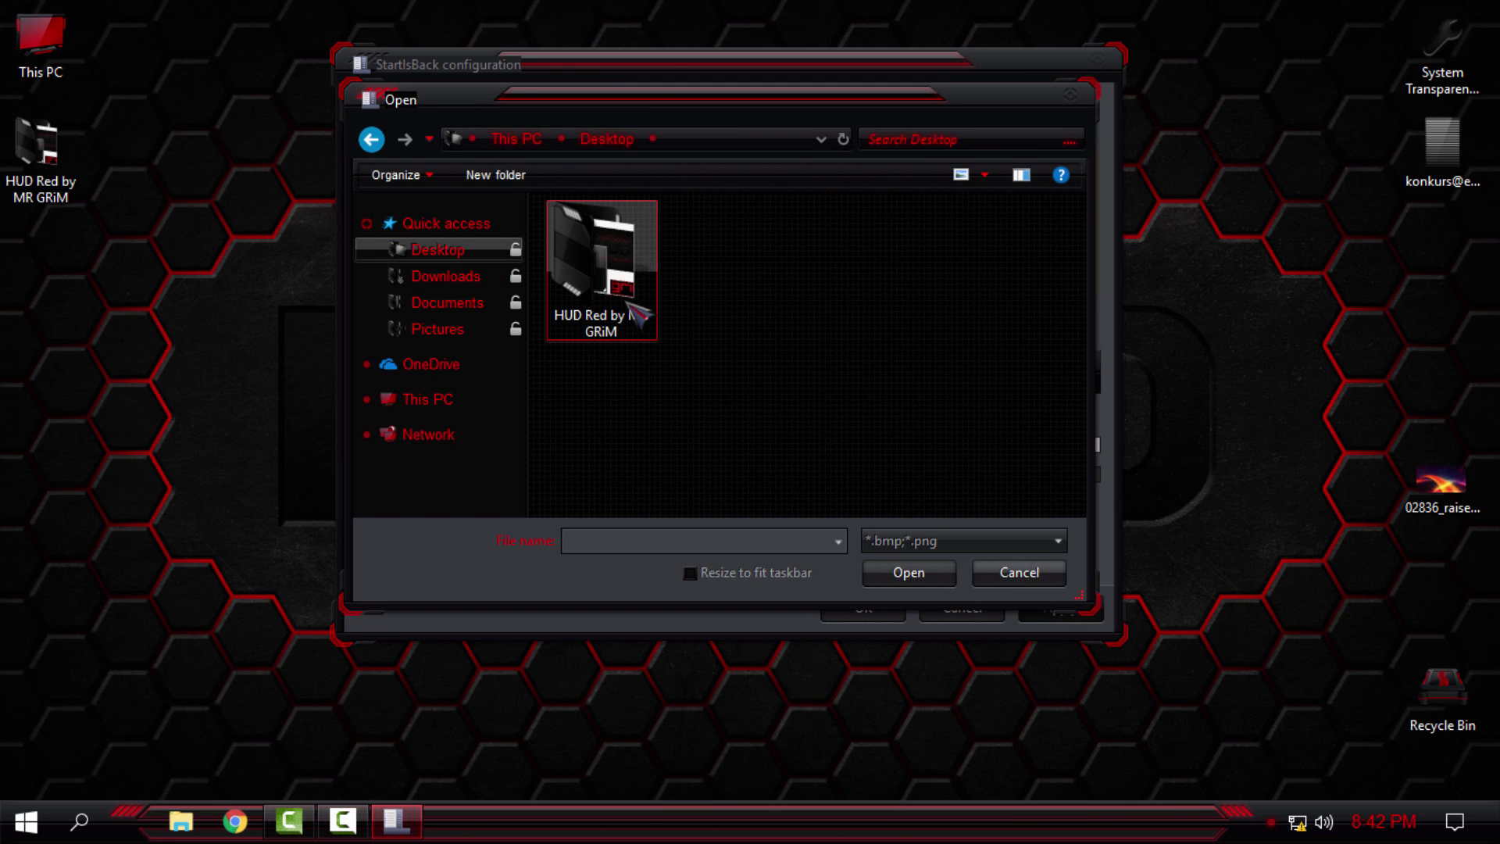
double_click(625, 297)
double_click(630, 243)
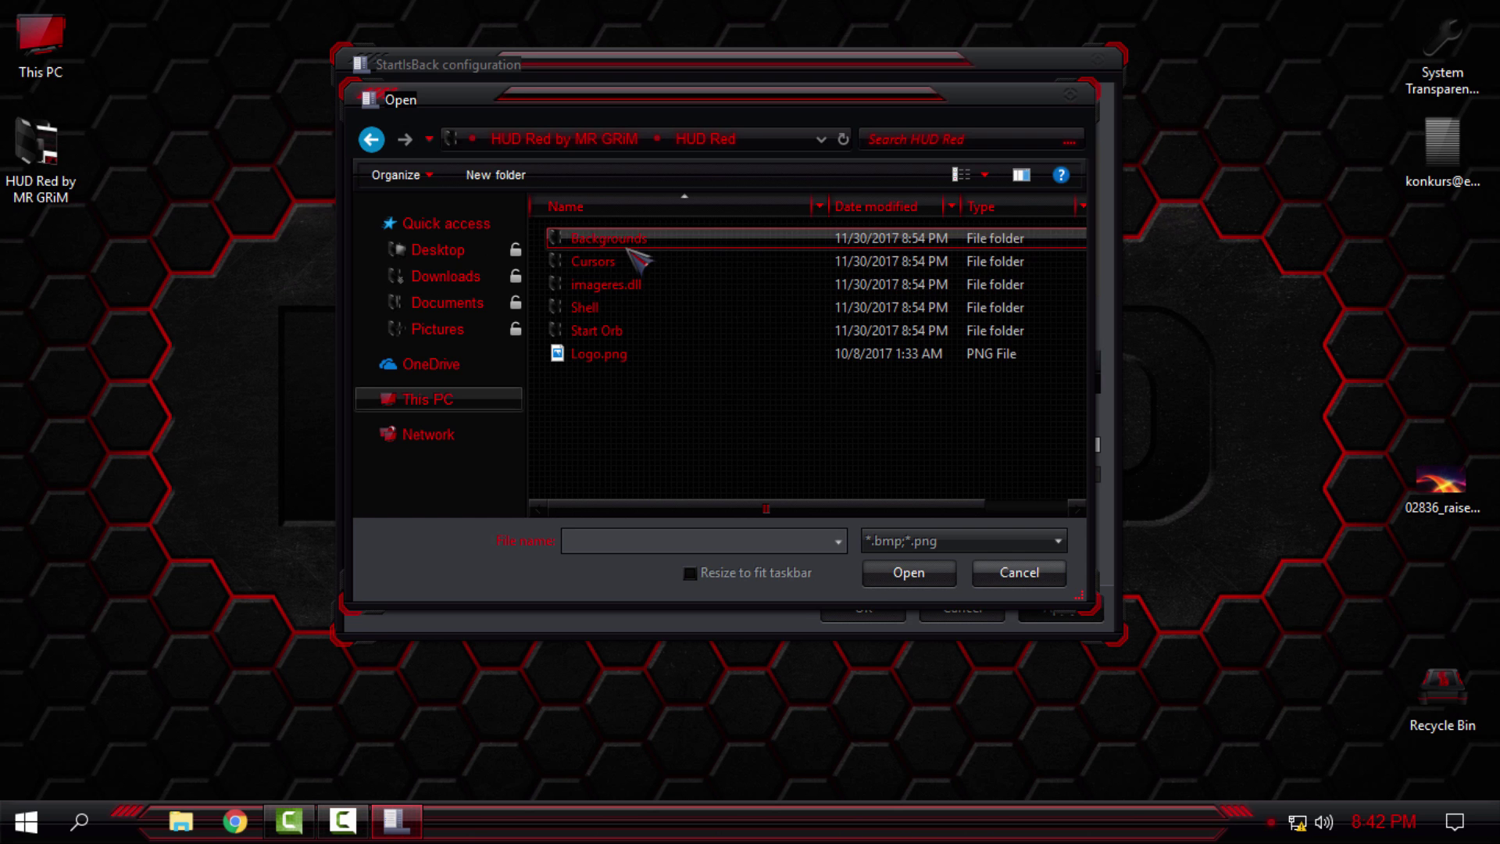
double_click(630, 331)
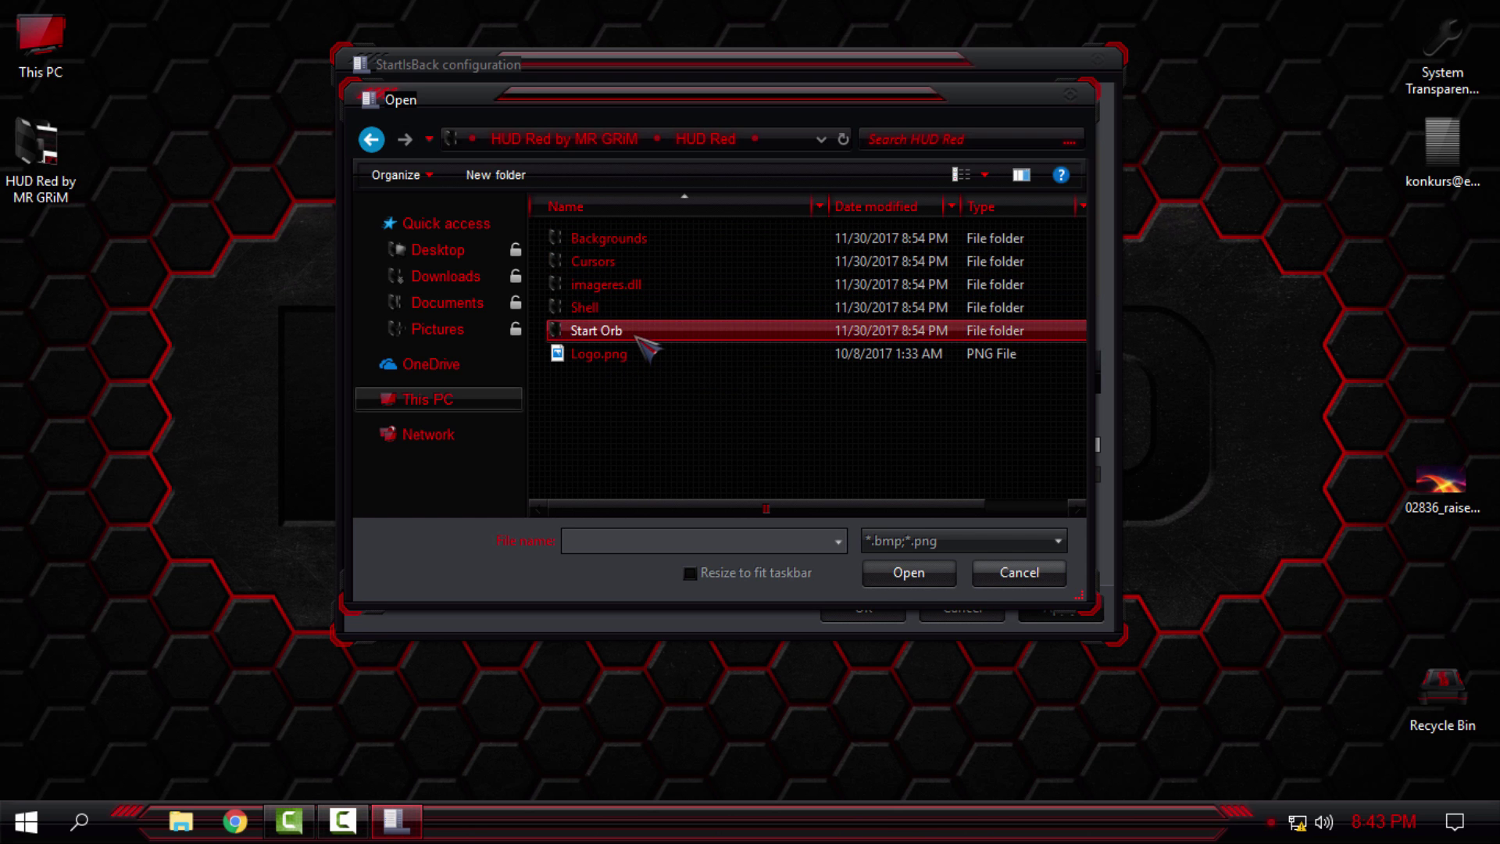
left_click(637, 316)
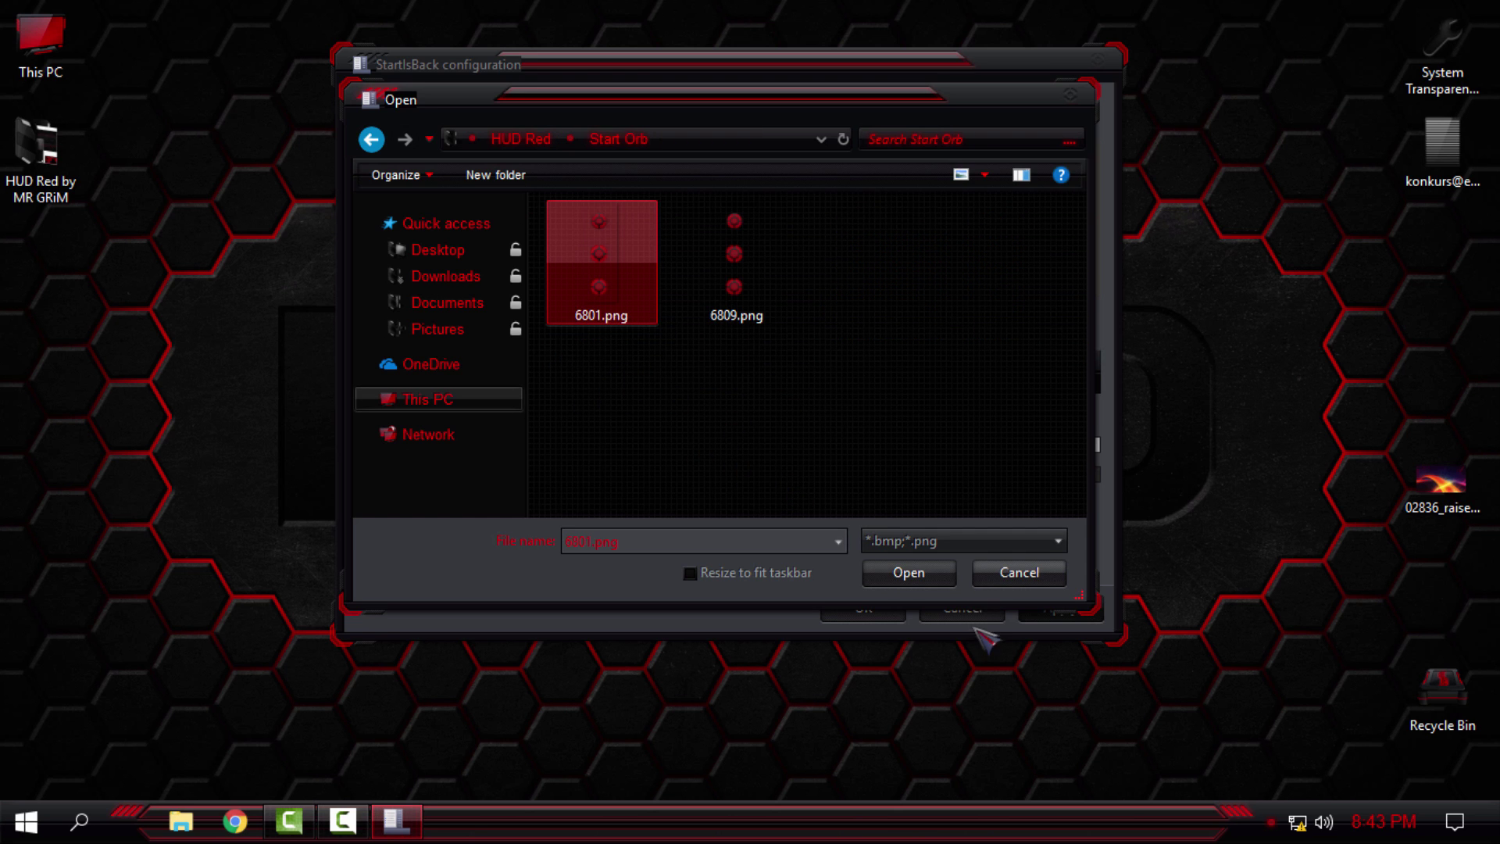
left_click(909, 572)
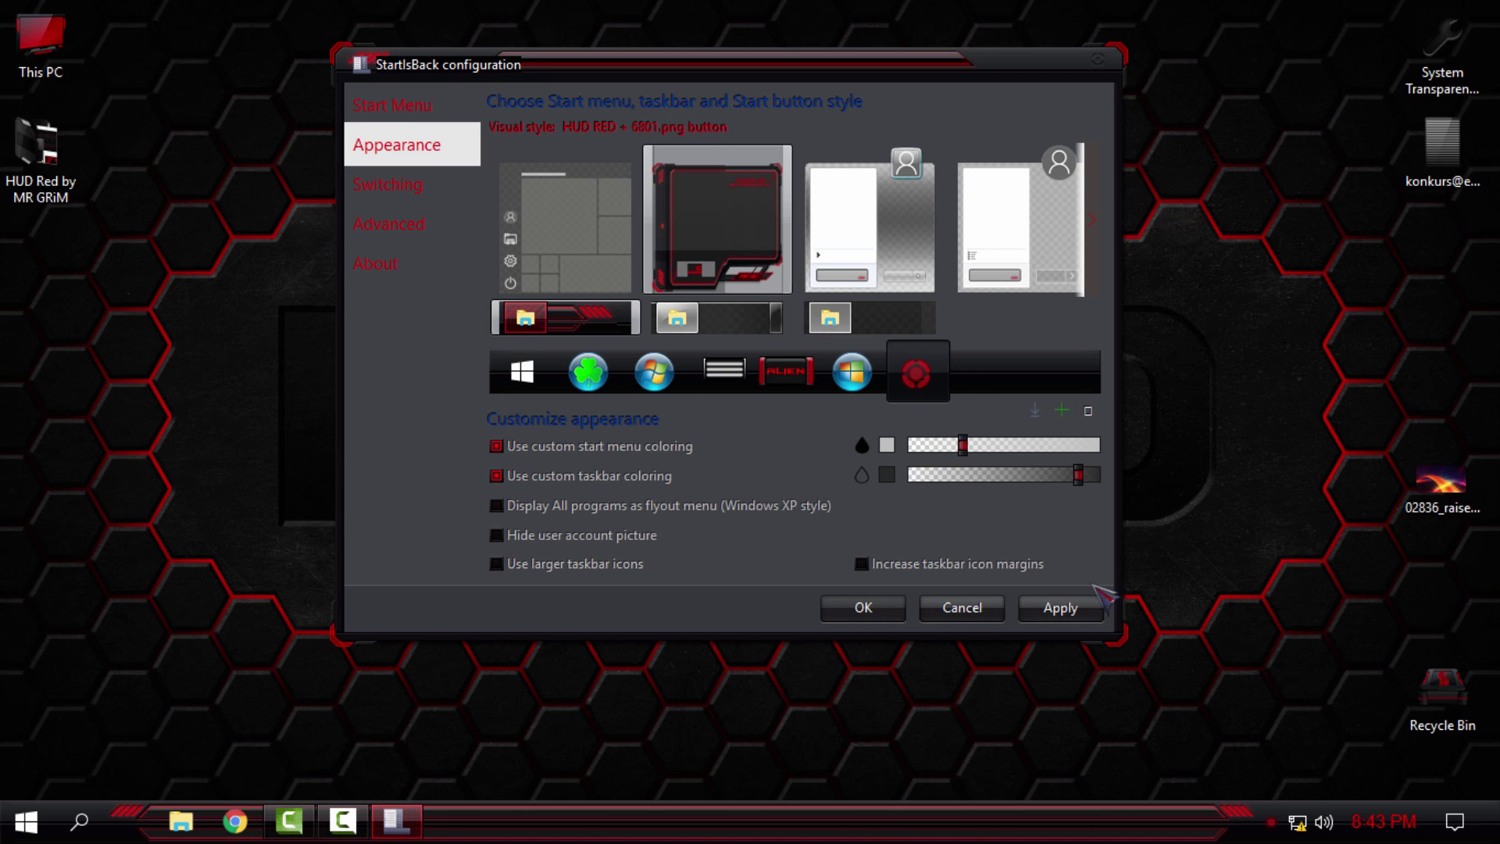
left_click(1060, 607)
left_click(28, 824)
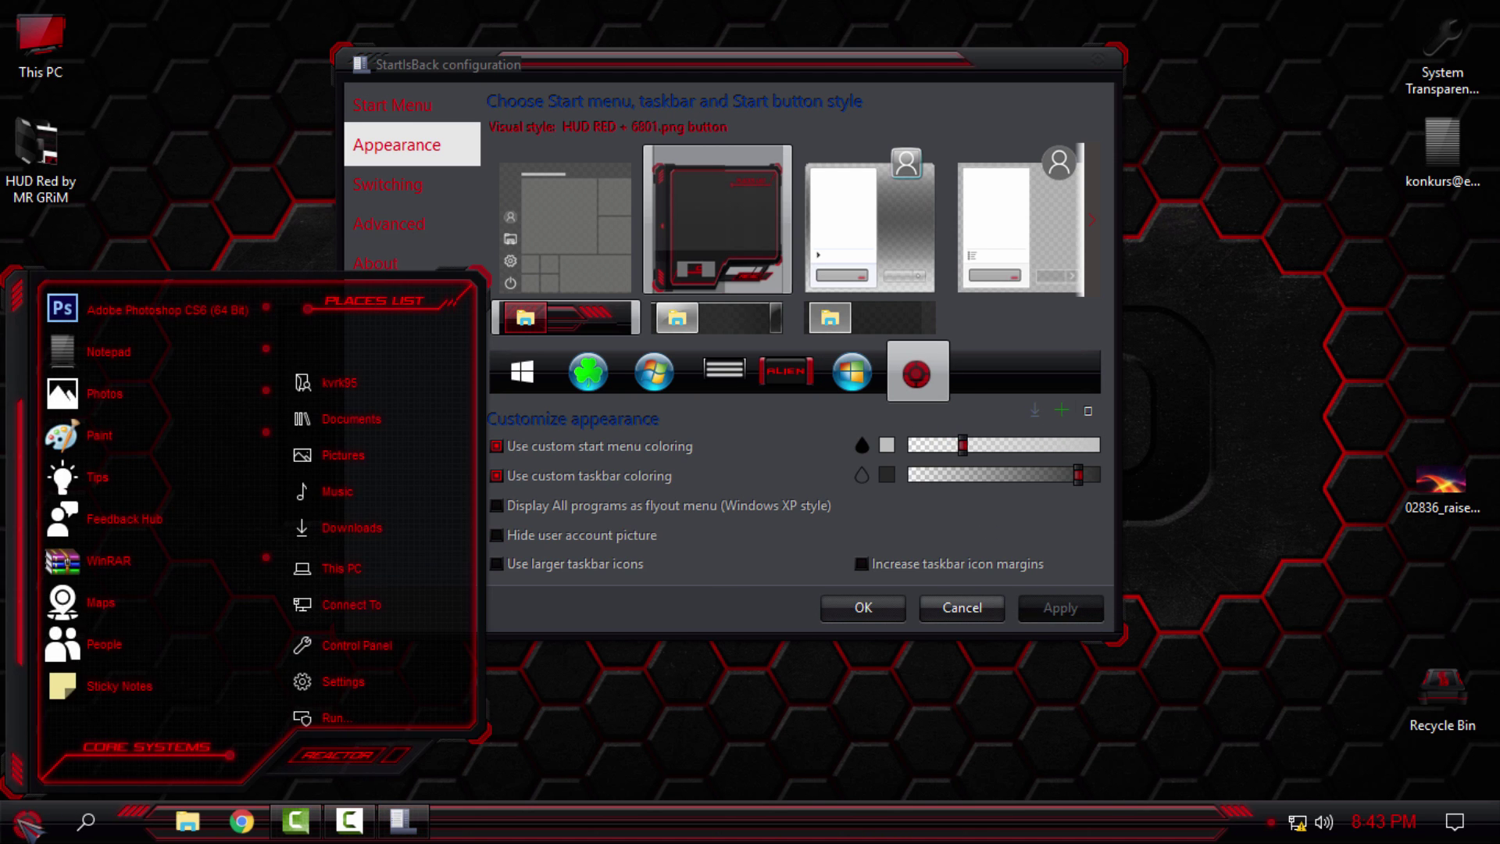
left_click(28, 824)
left_click(863, 607)
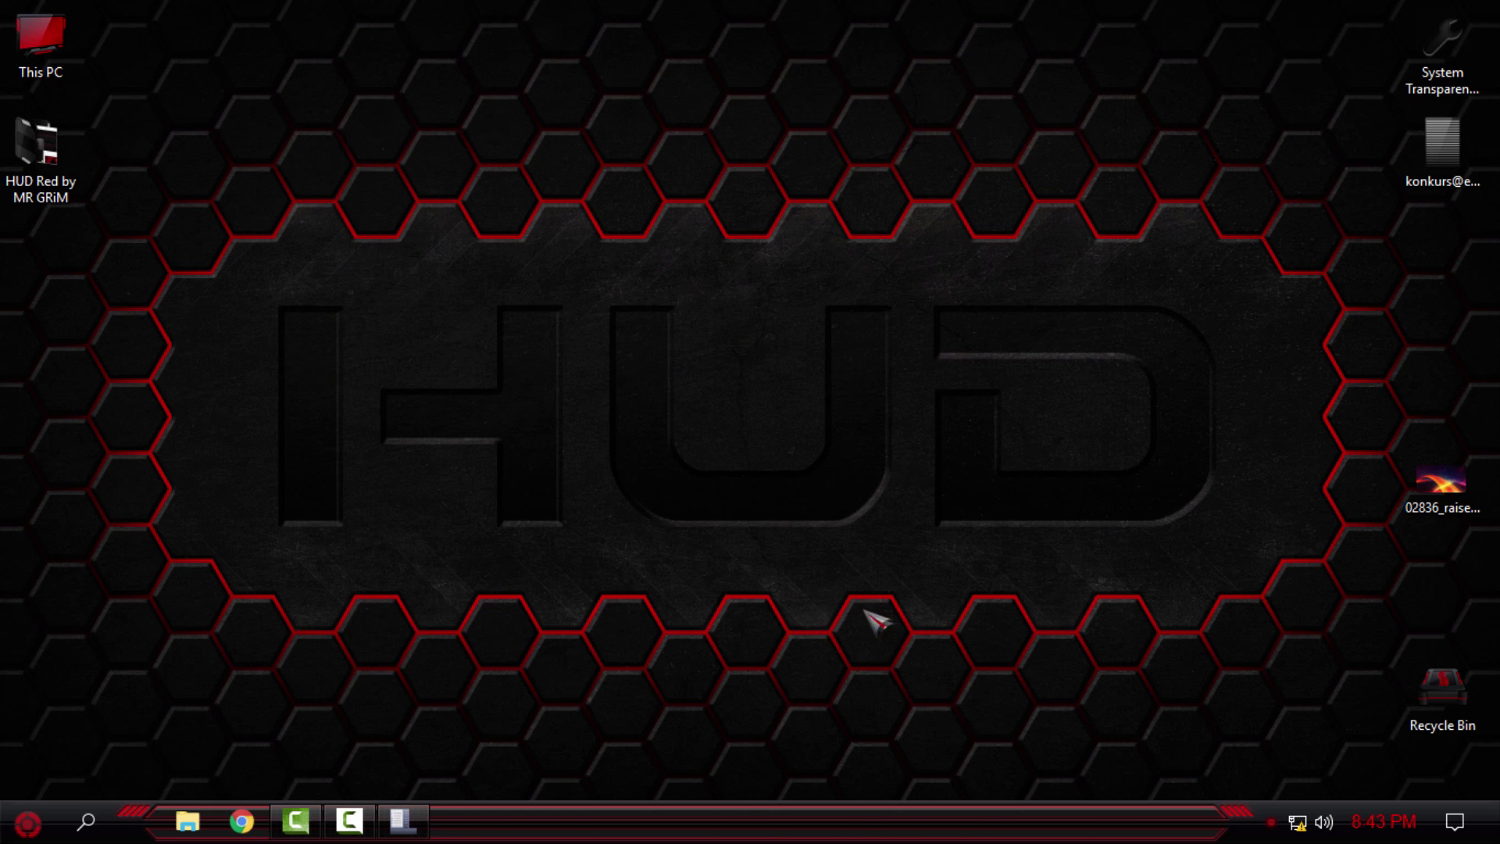
left_click(27, 825)
right_click(655, 185)
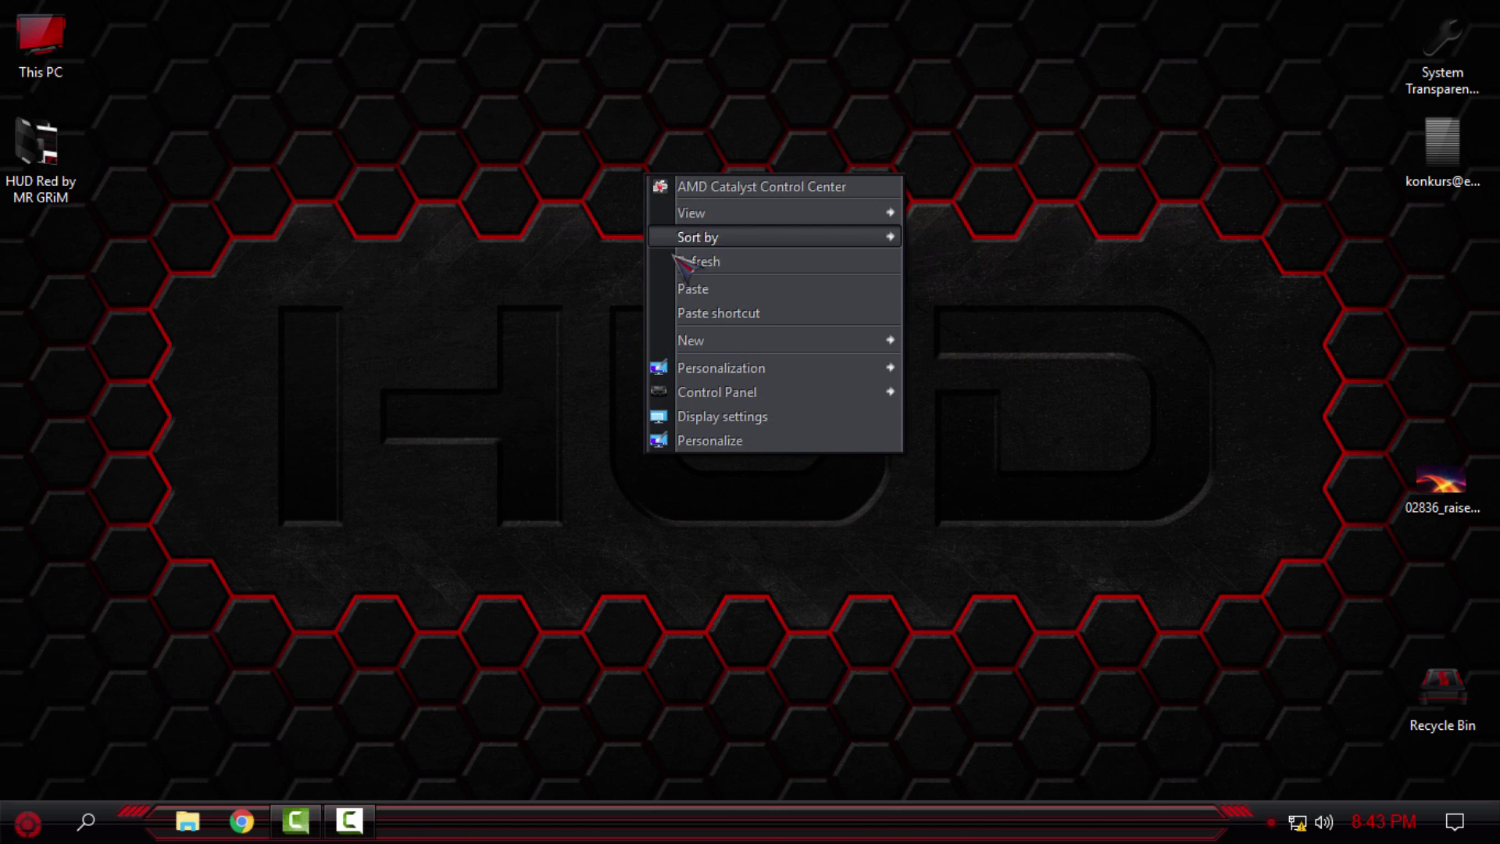
key("super")
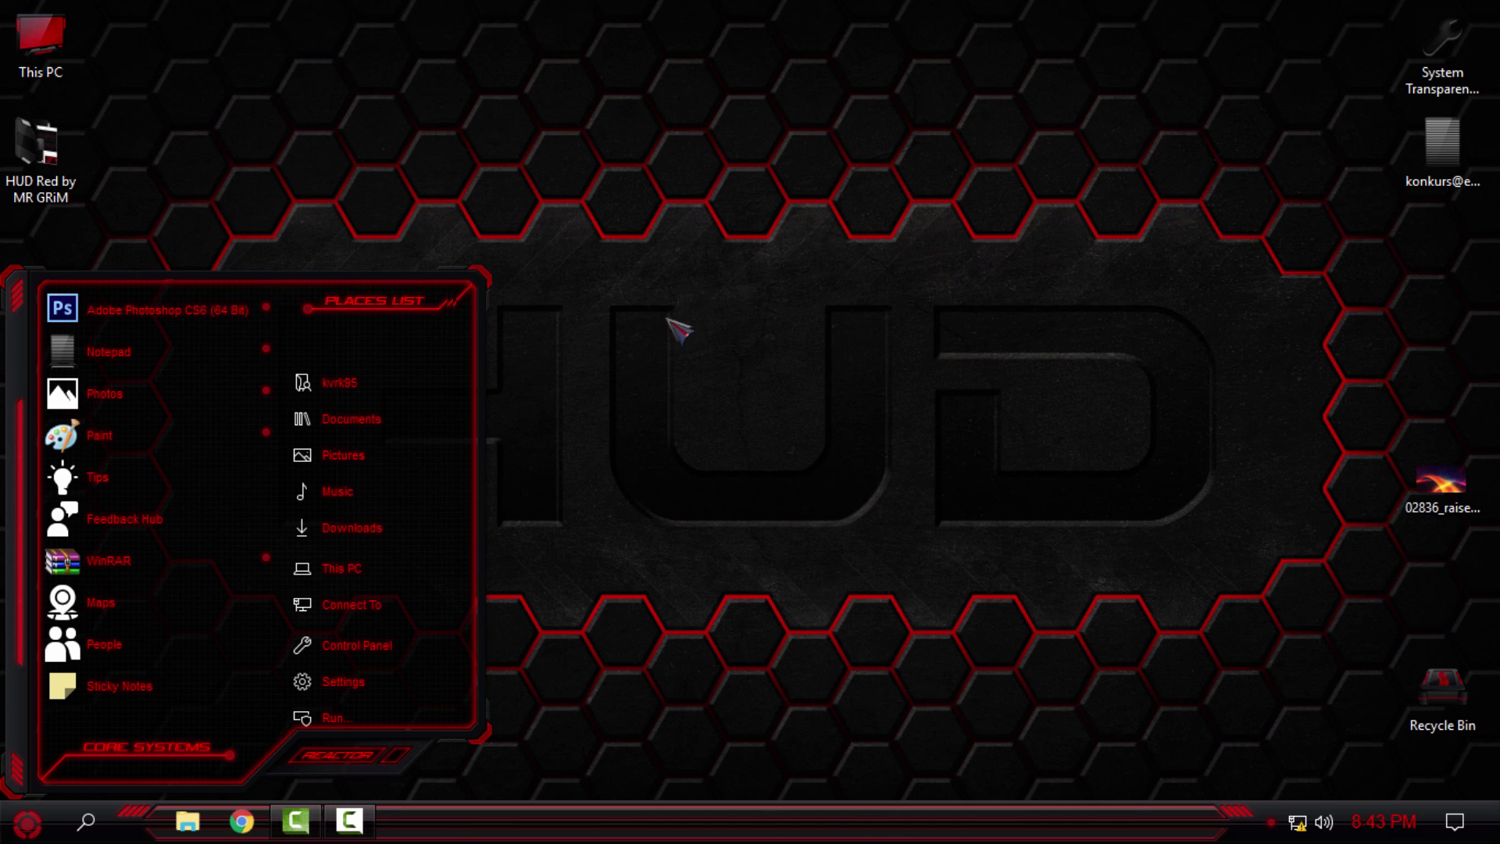
right_click(649, 229)
left_click(708, 322)
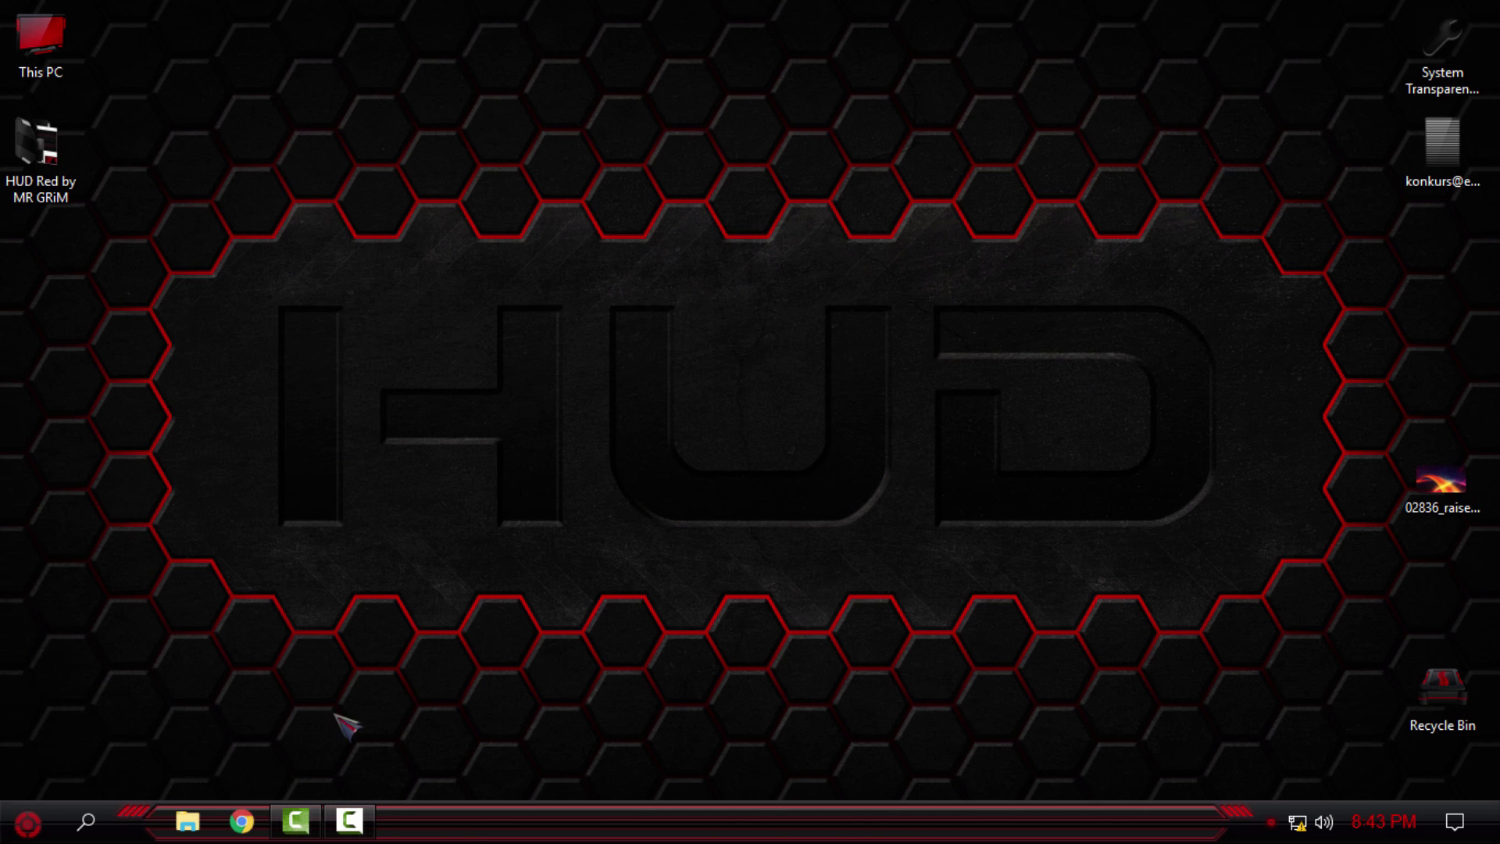
left_click(191, 832)
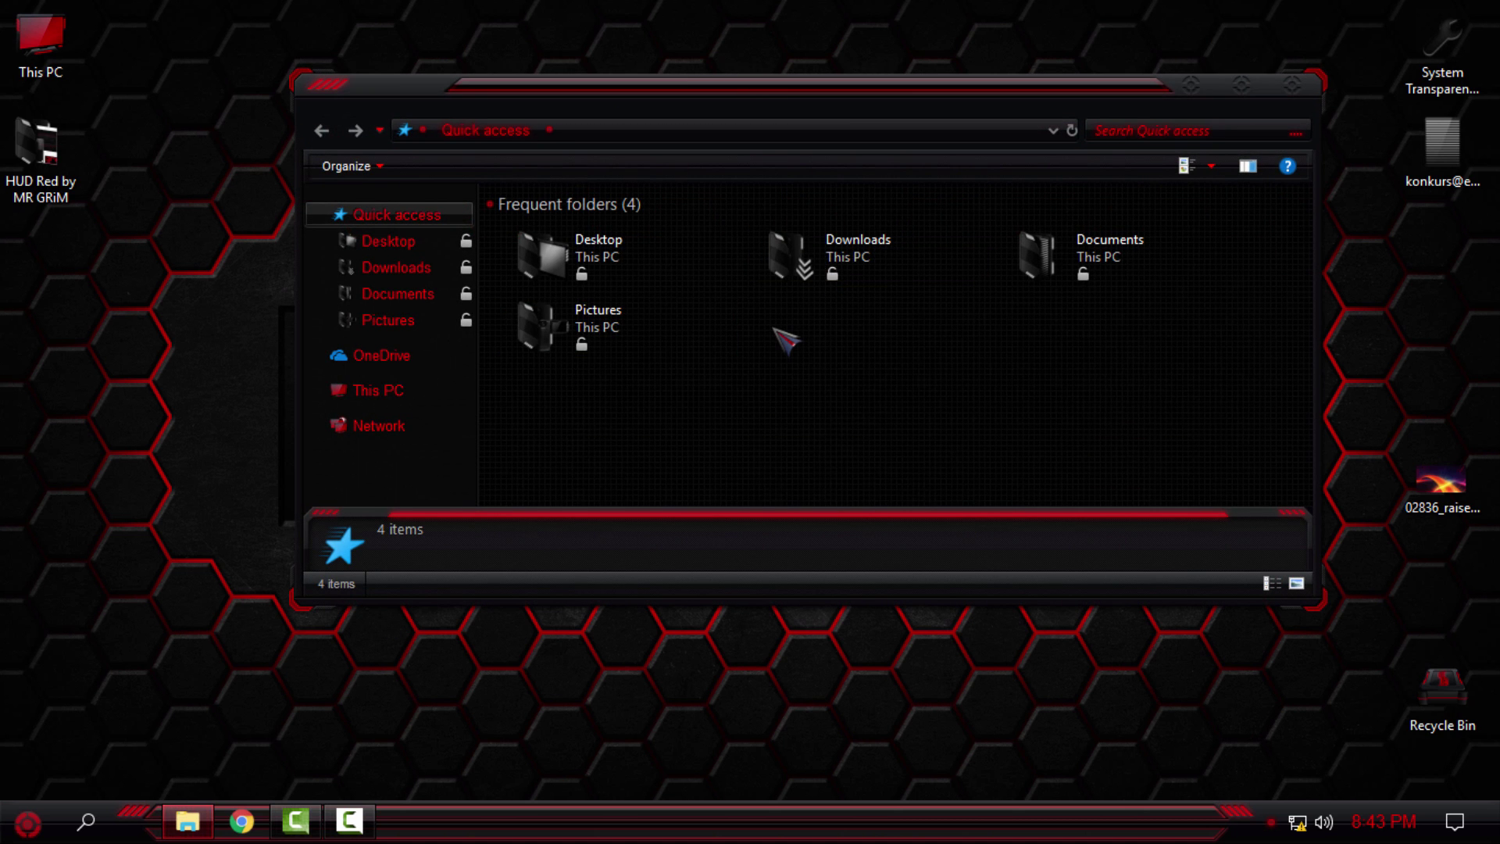
left_click(343, 395)
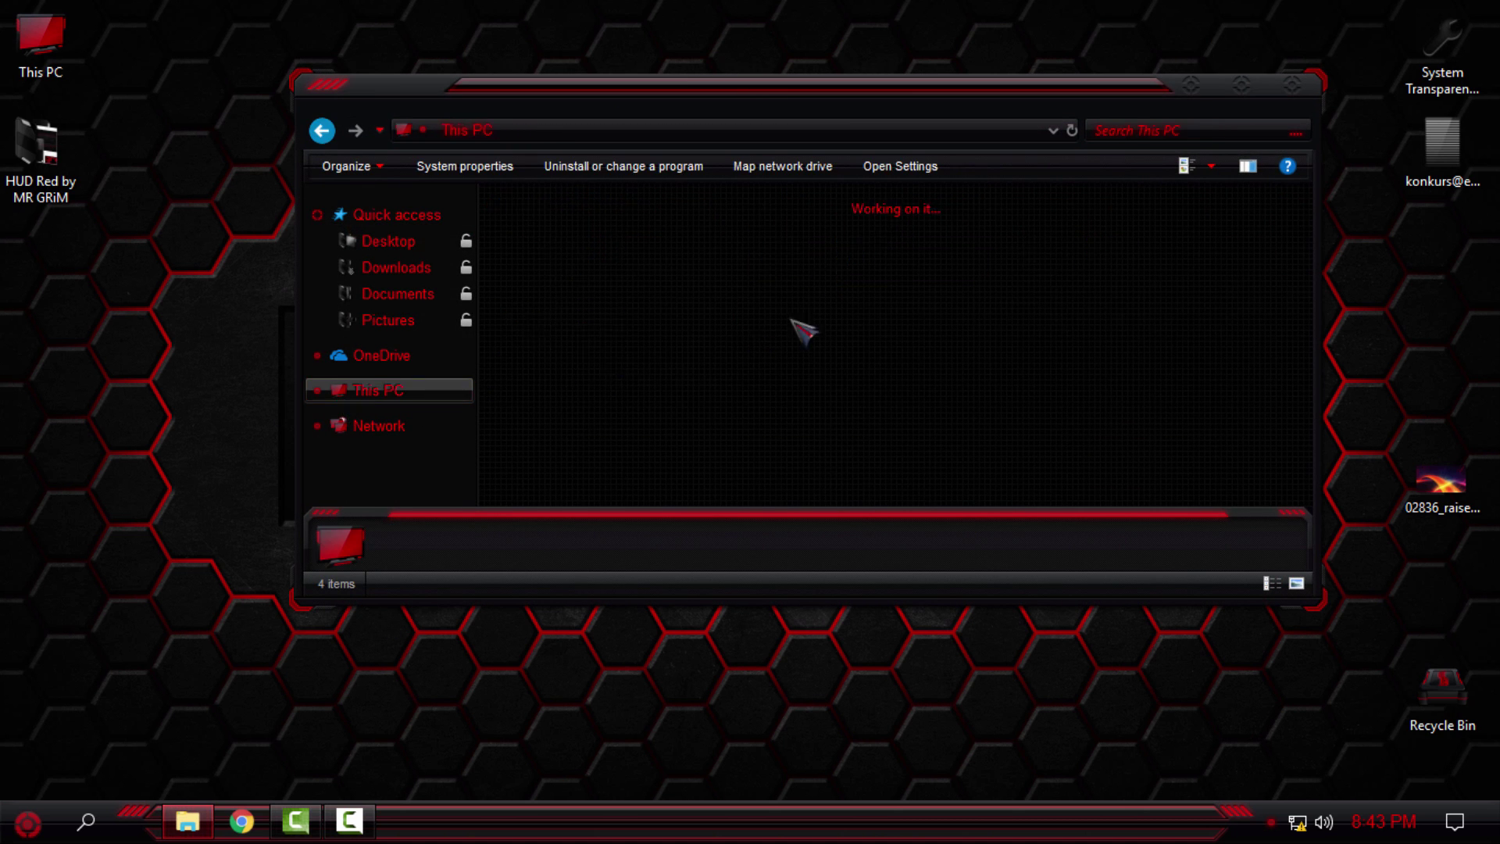
left_click(1245, 97)
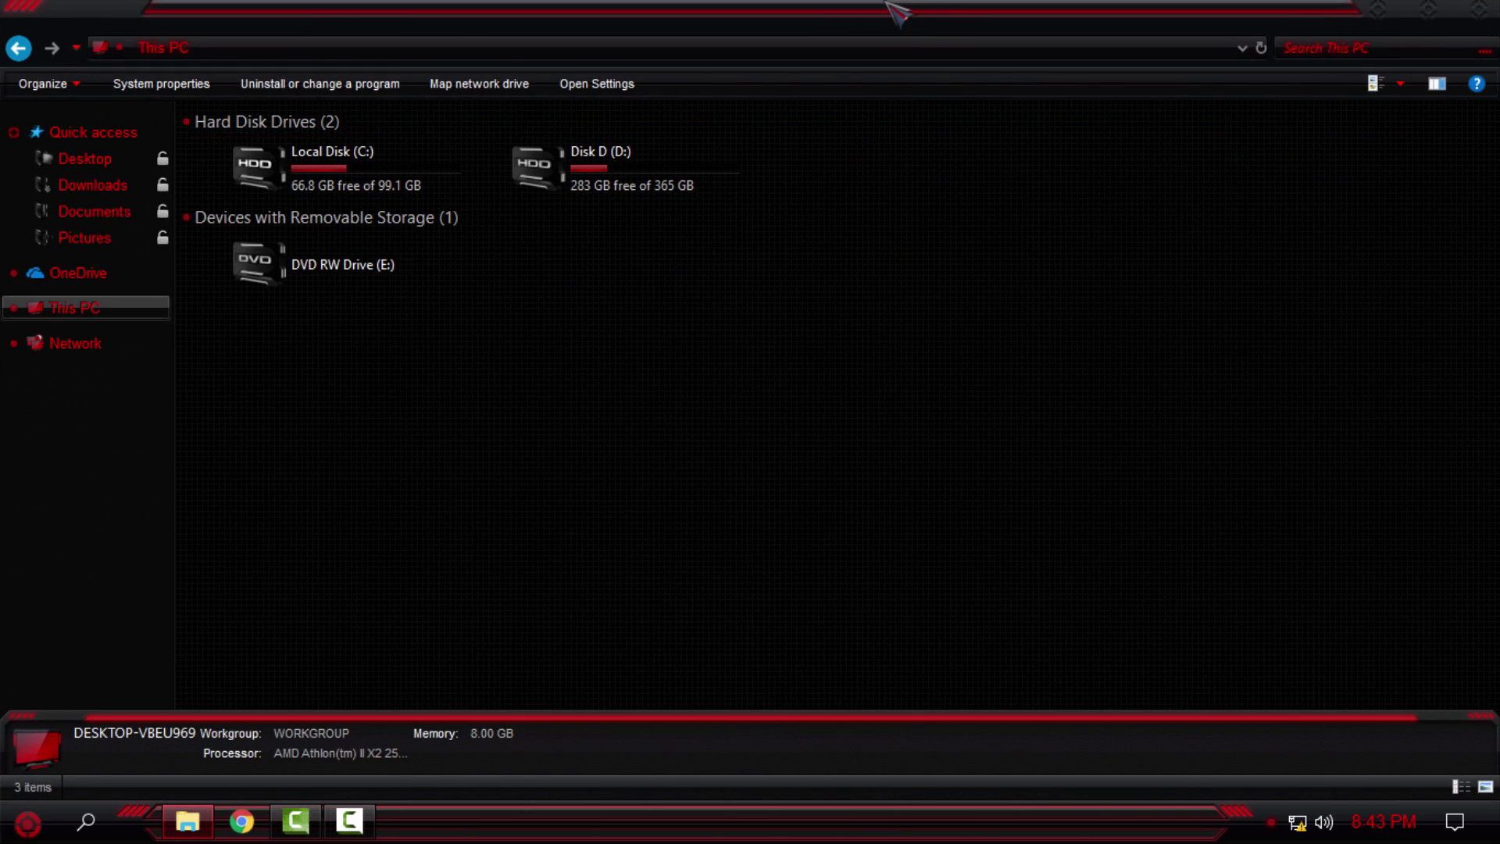
left_click_drag(750, 11, 724, 132)
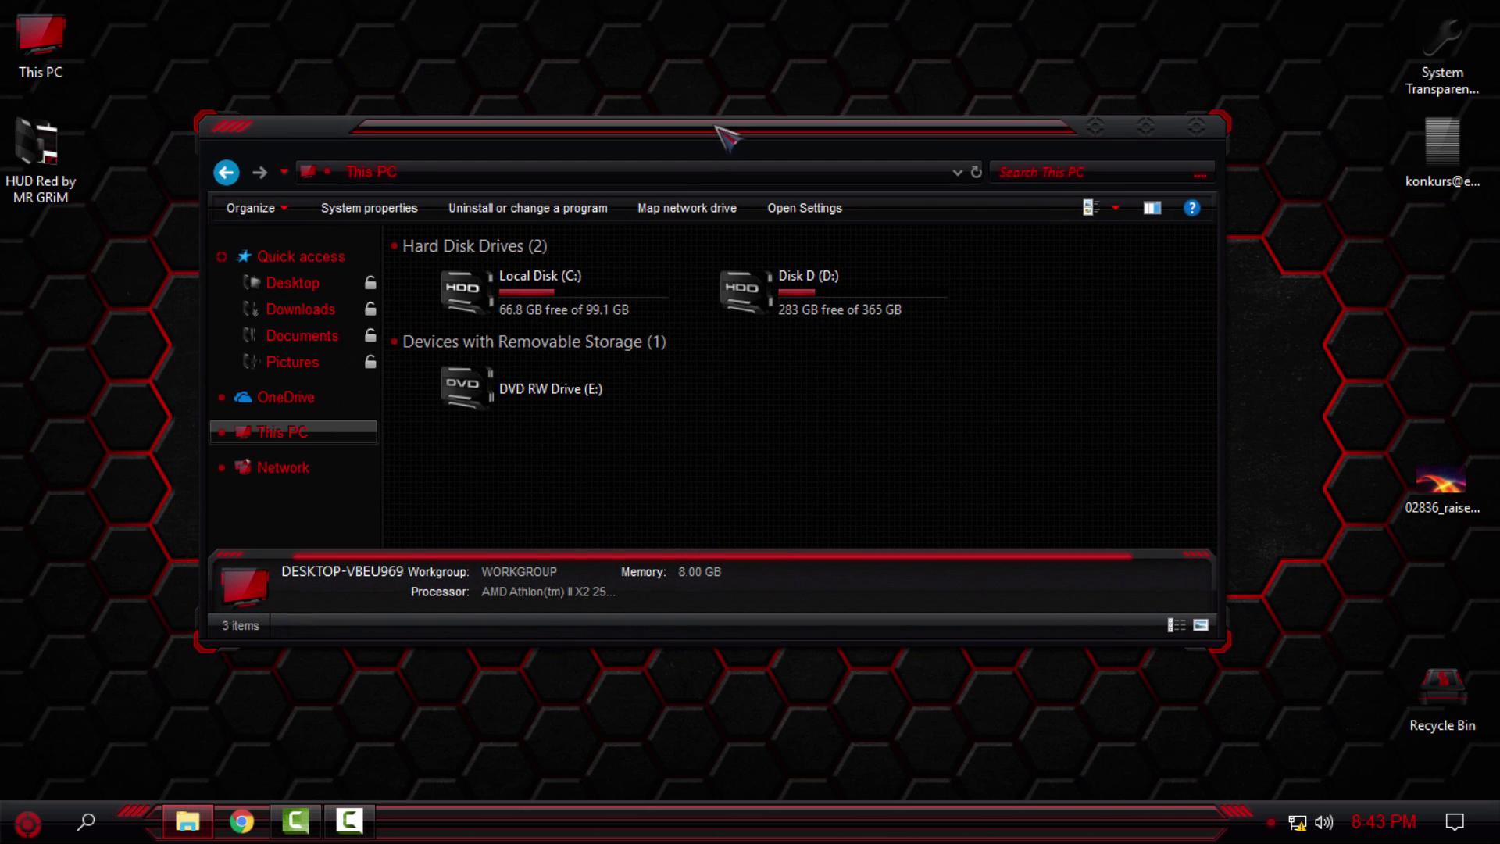
double_click(499, 291)
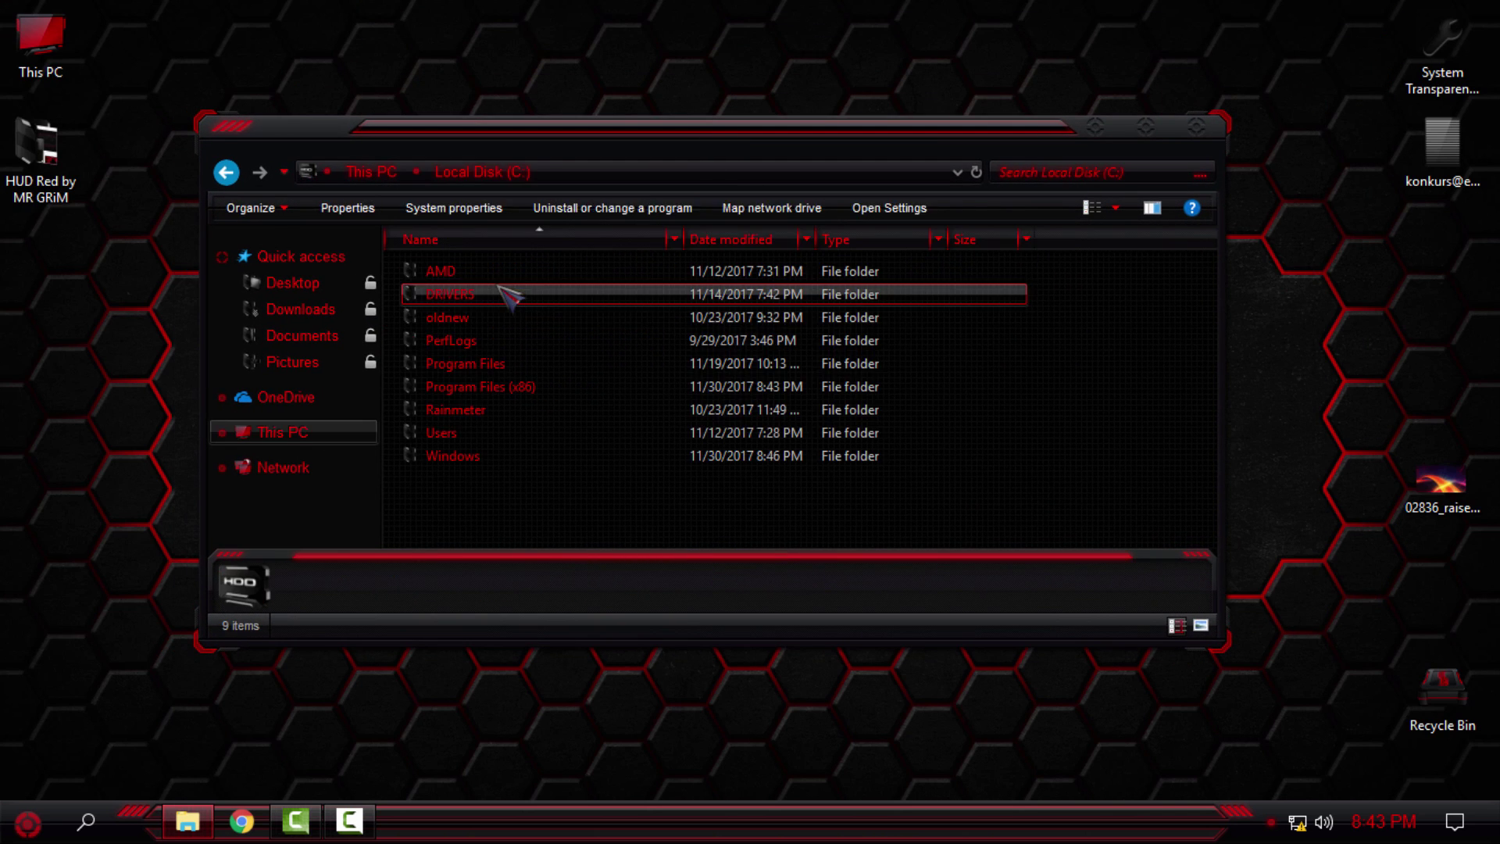
double_click(461, 364)
scroll(562, 410, "down", 3)
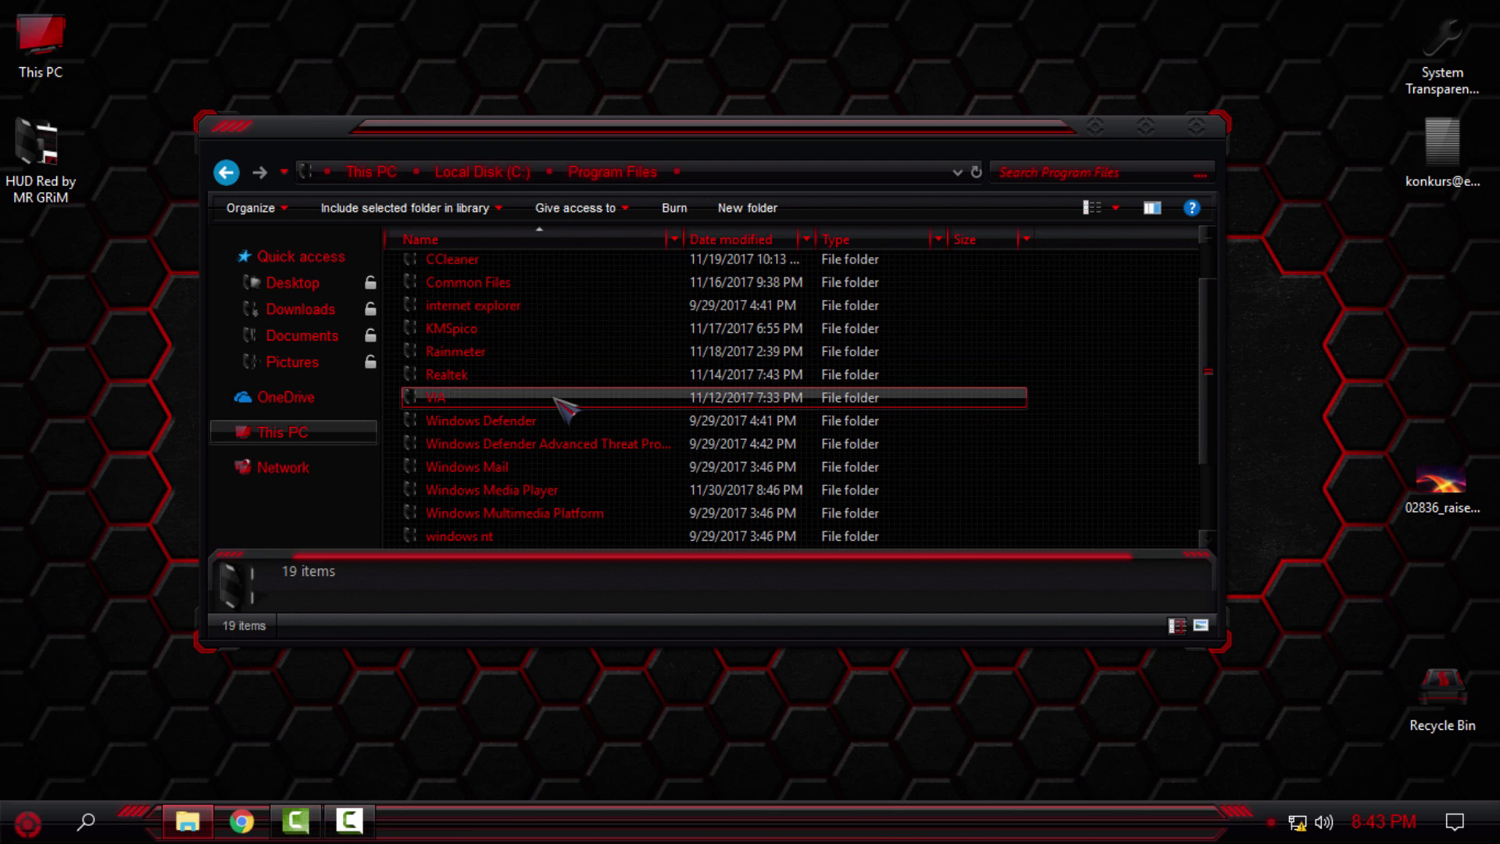
- Close Explorer, refresh the desktop and select the System Transparency.exe shortcut
left_click(1197, 127)
right_click(634, 236)
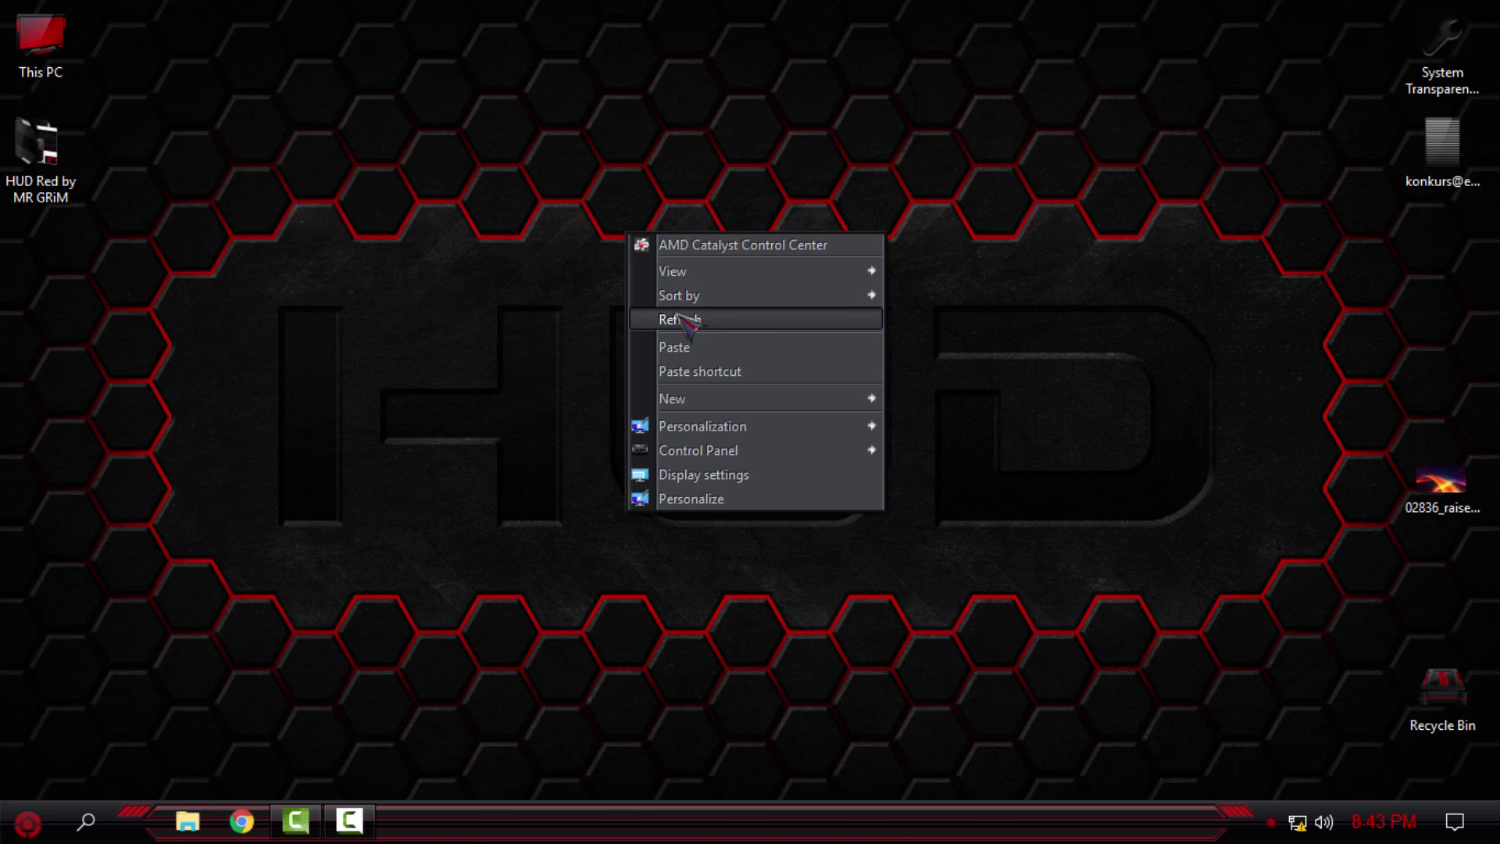
left_click(664, 314)
left_click(1422, 100)
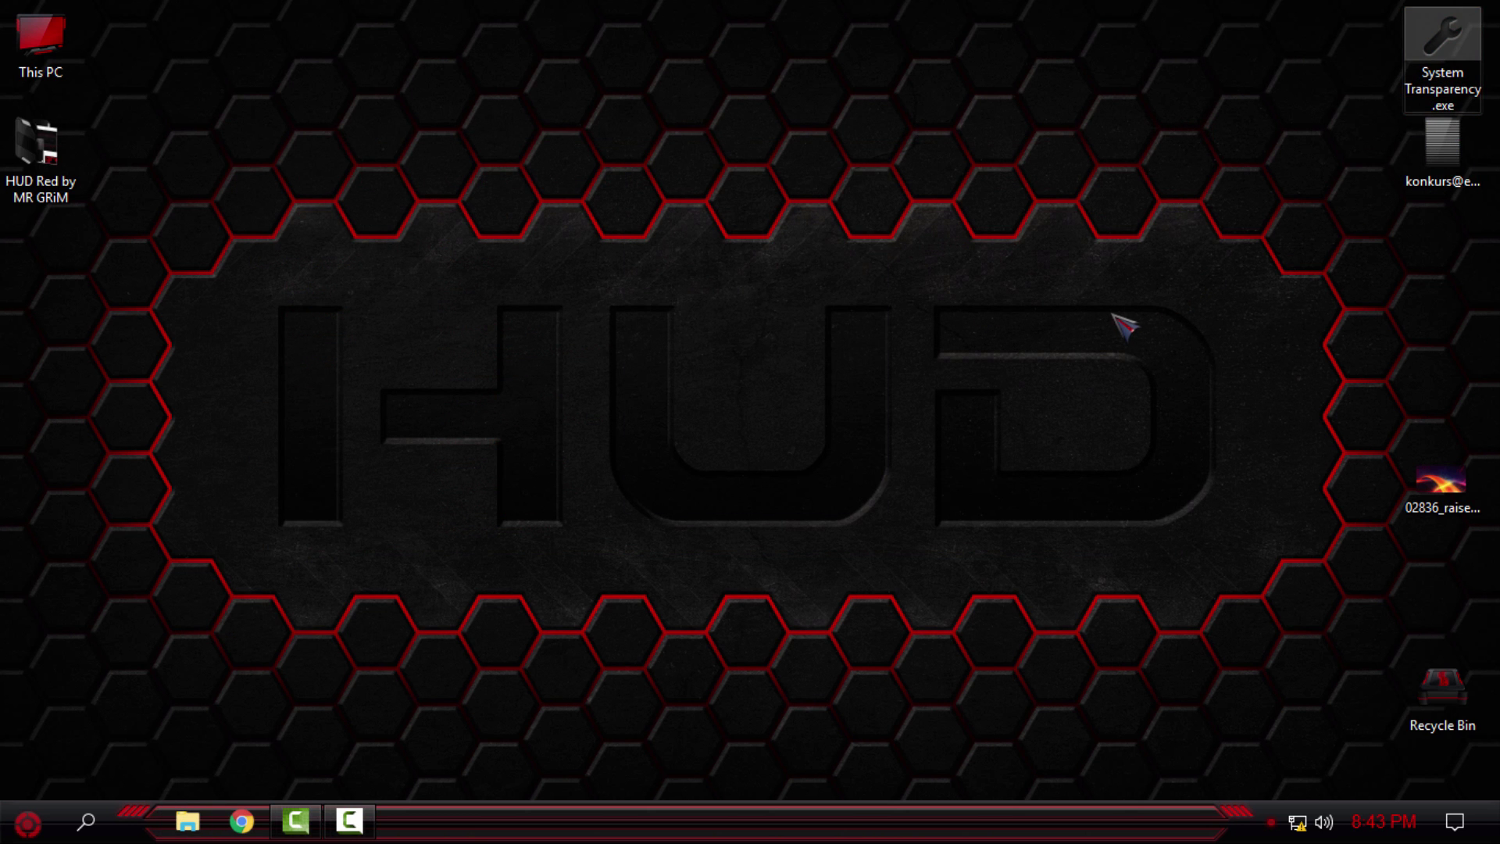
- Make menus, taskbar, Start menu and Explorer windows transparent in System Transparency, then confirm
left_click(1271, 822)
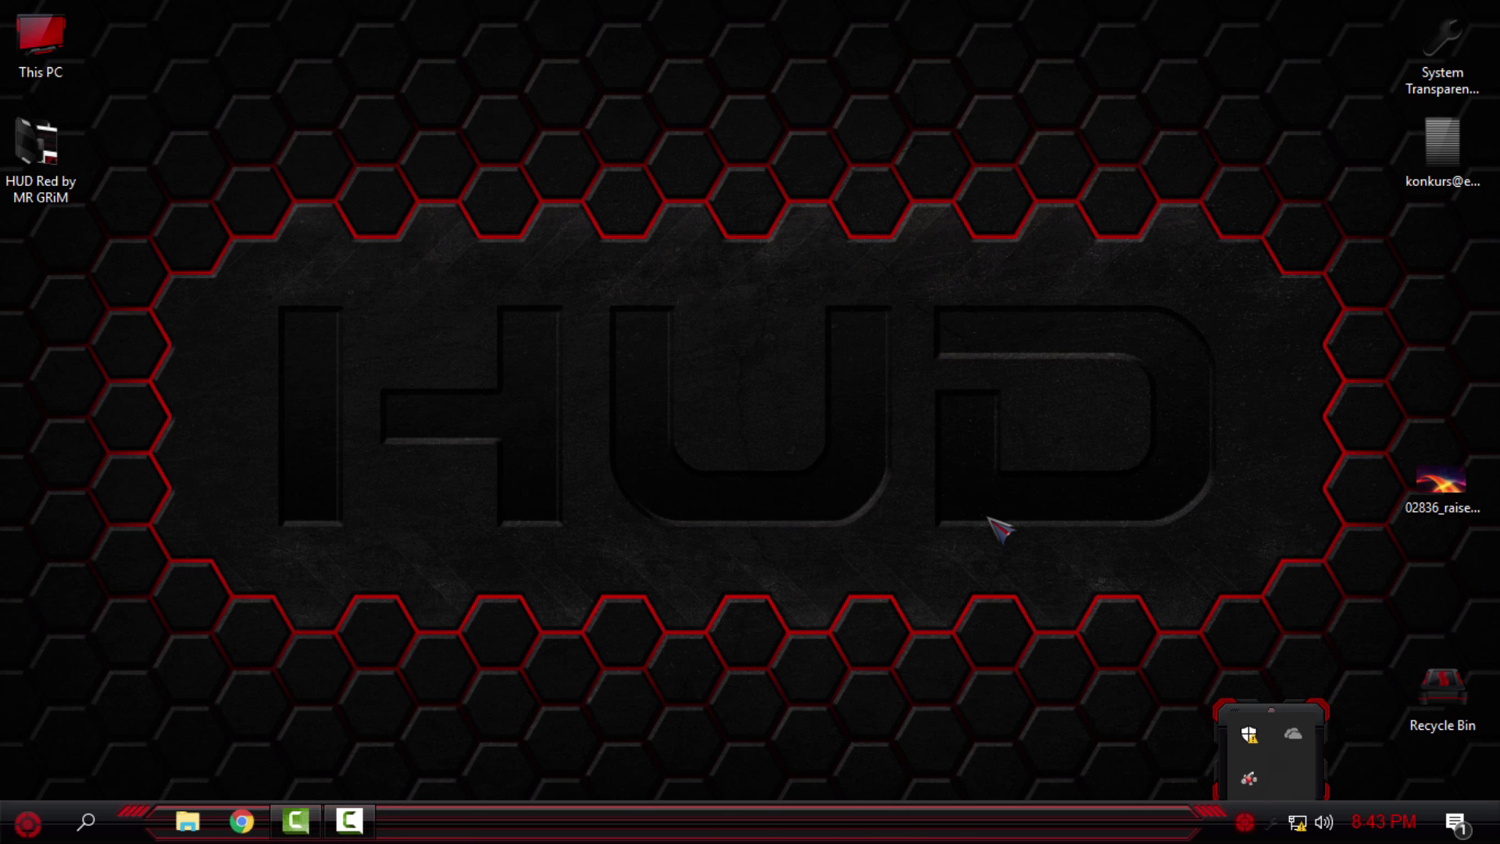
left_click(1393, 772)
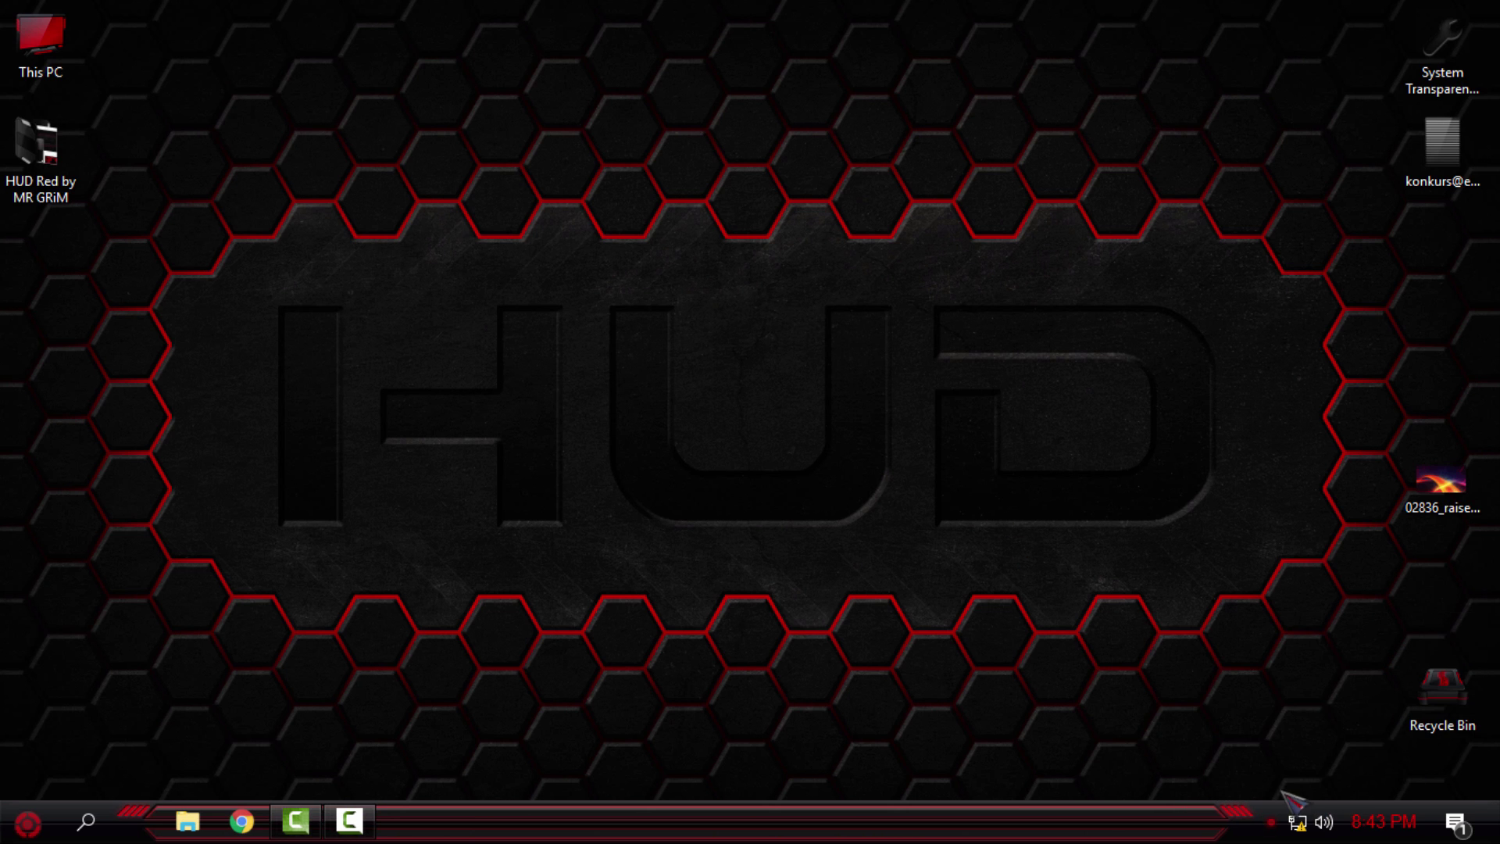
left_click(1271, 821)
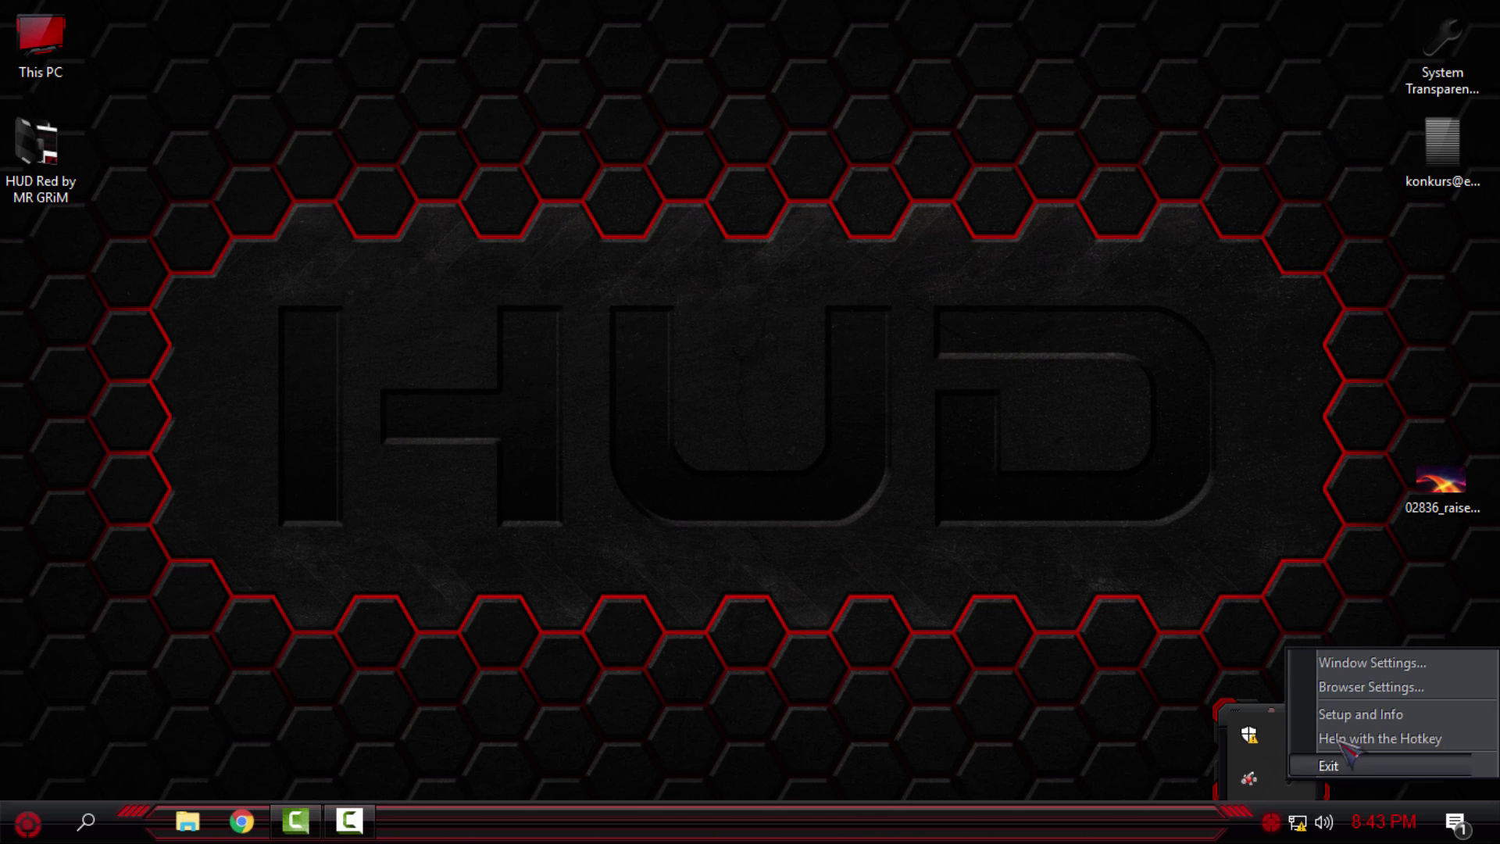
left_click(1359, 714)
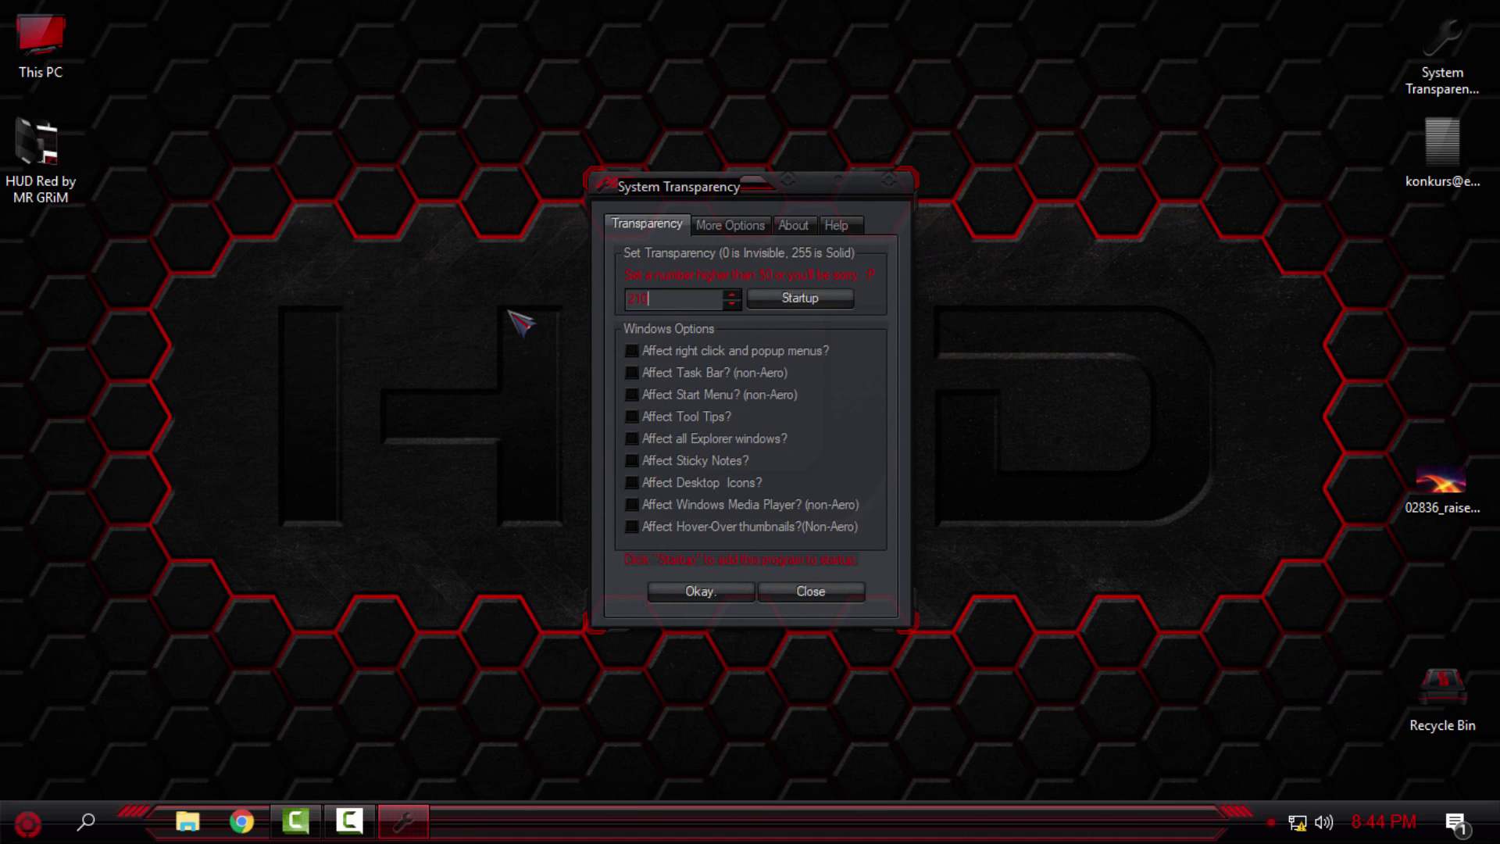
left_click(633, 373)
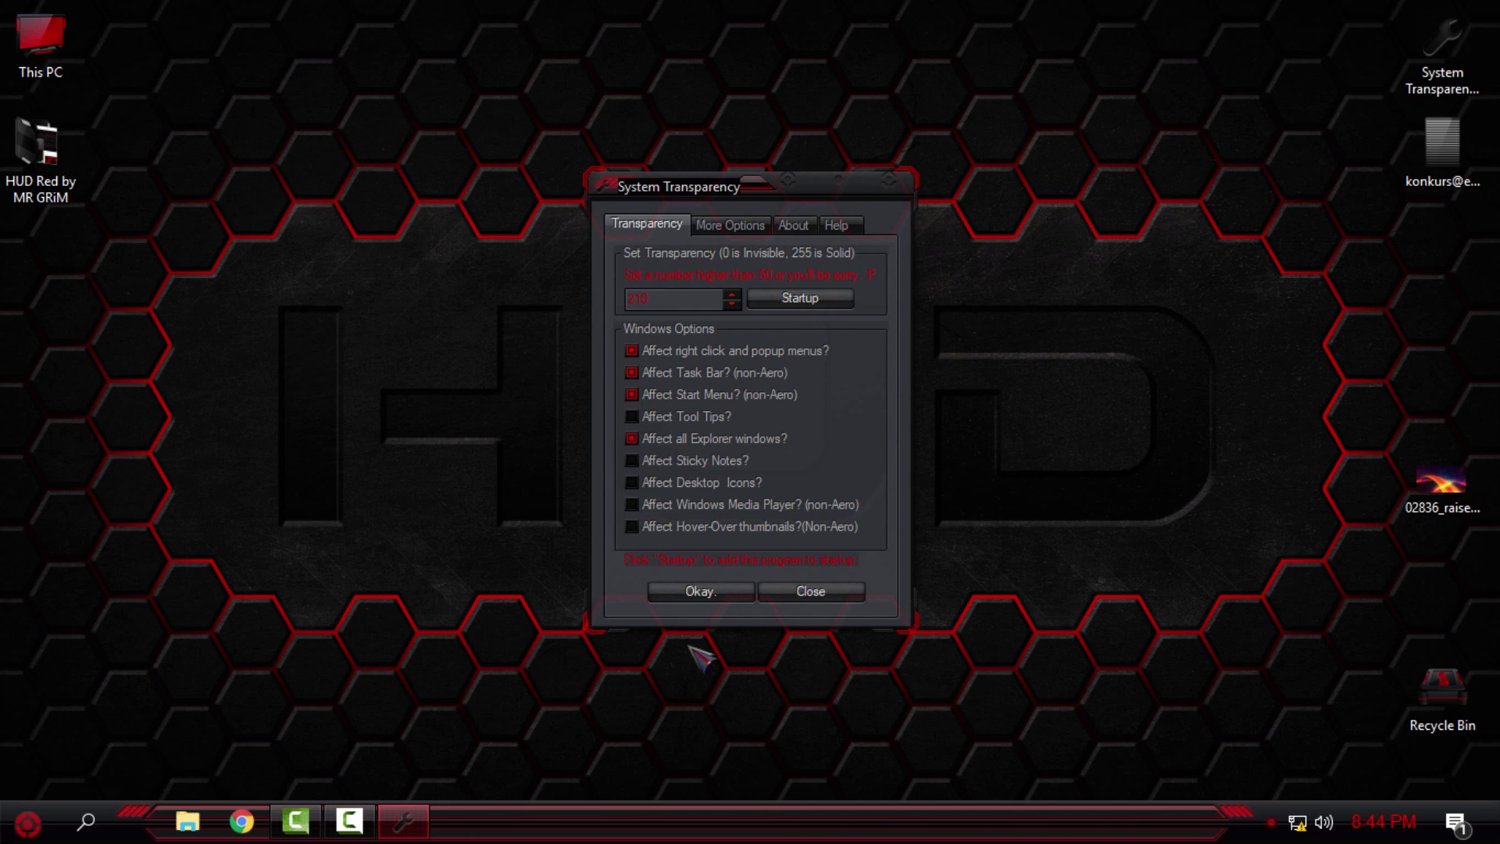
left_click(687, 594)
right_click(332, 181)
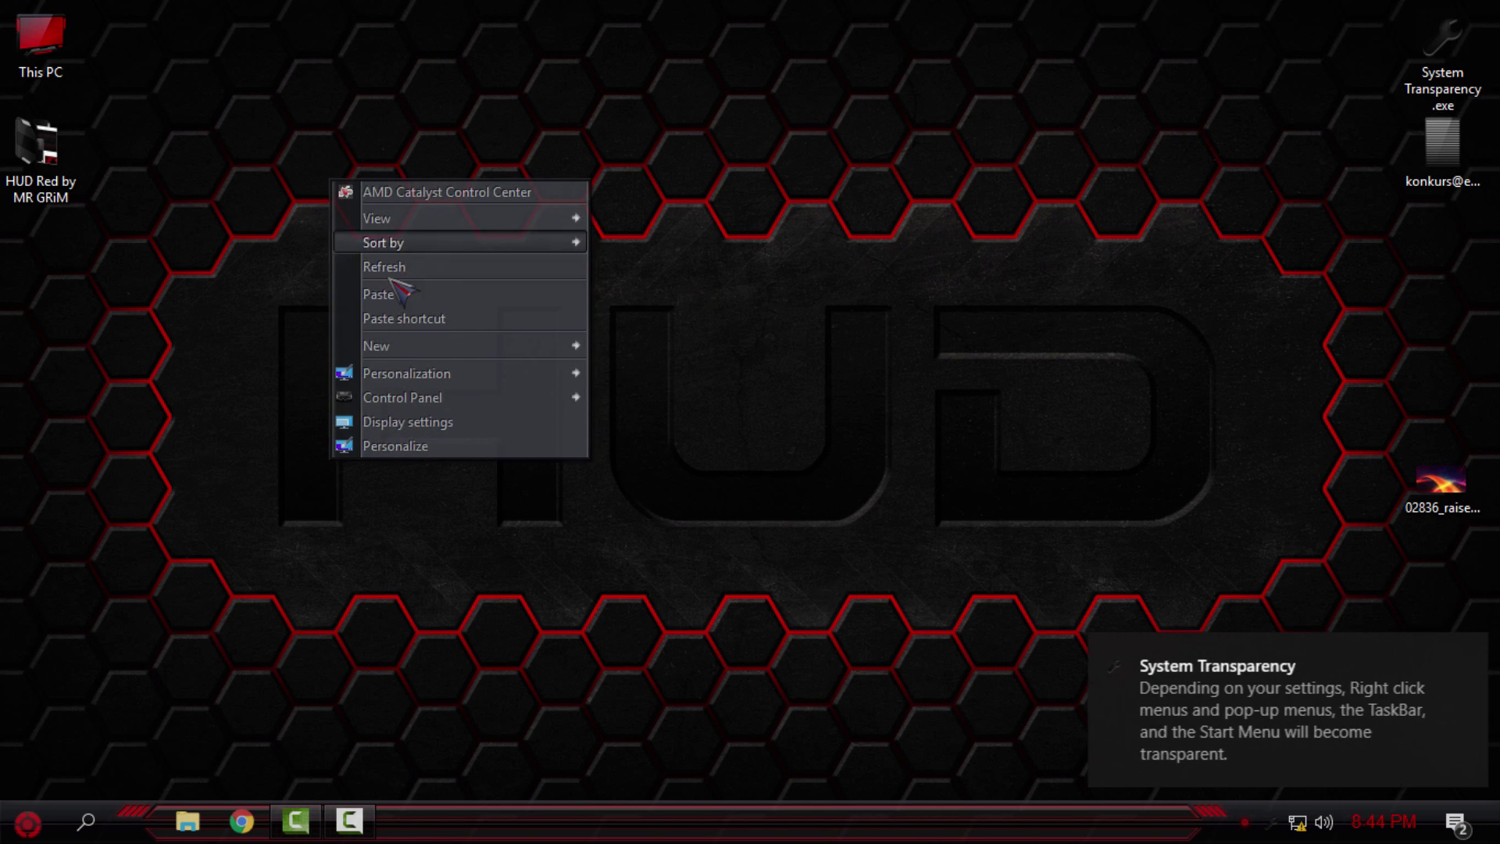
- Open Local Disk (C:) and Program Files in Explorer, then go back to This PC
key("Escape")
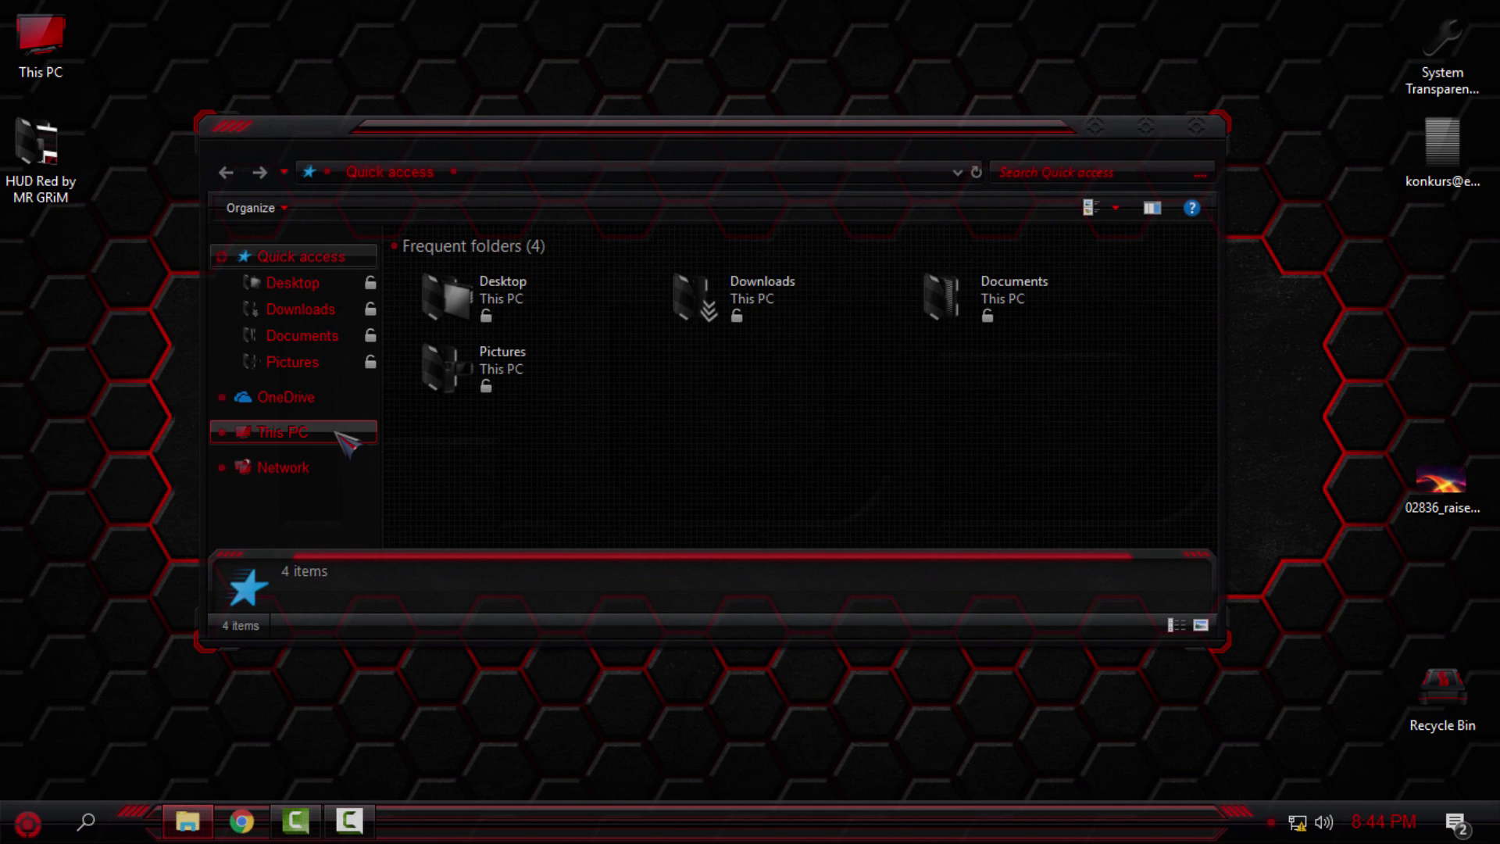
left_click(338, 432)
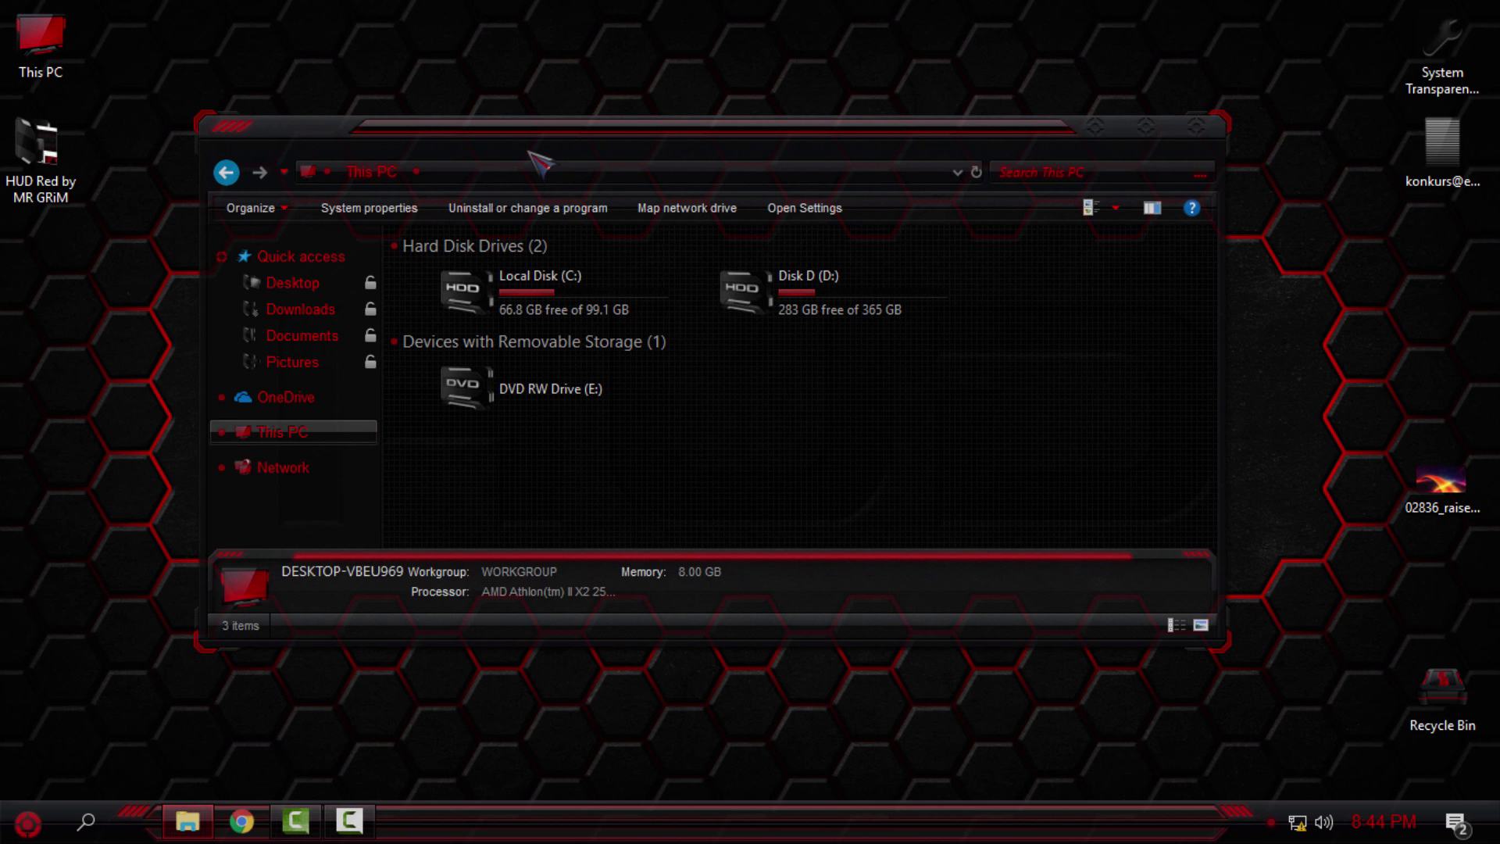
left_click_drag(529, 152, 633, 119)
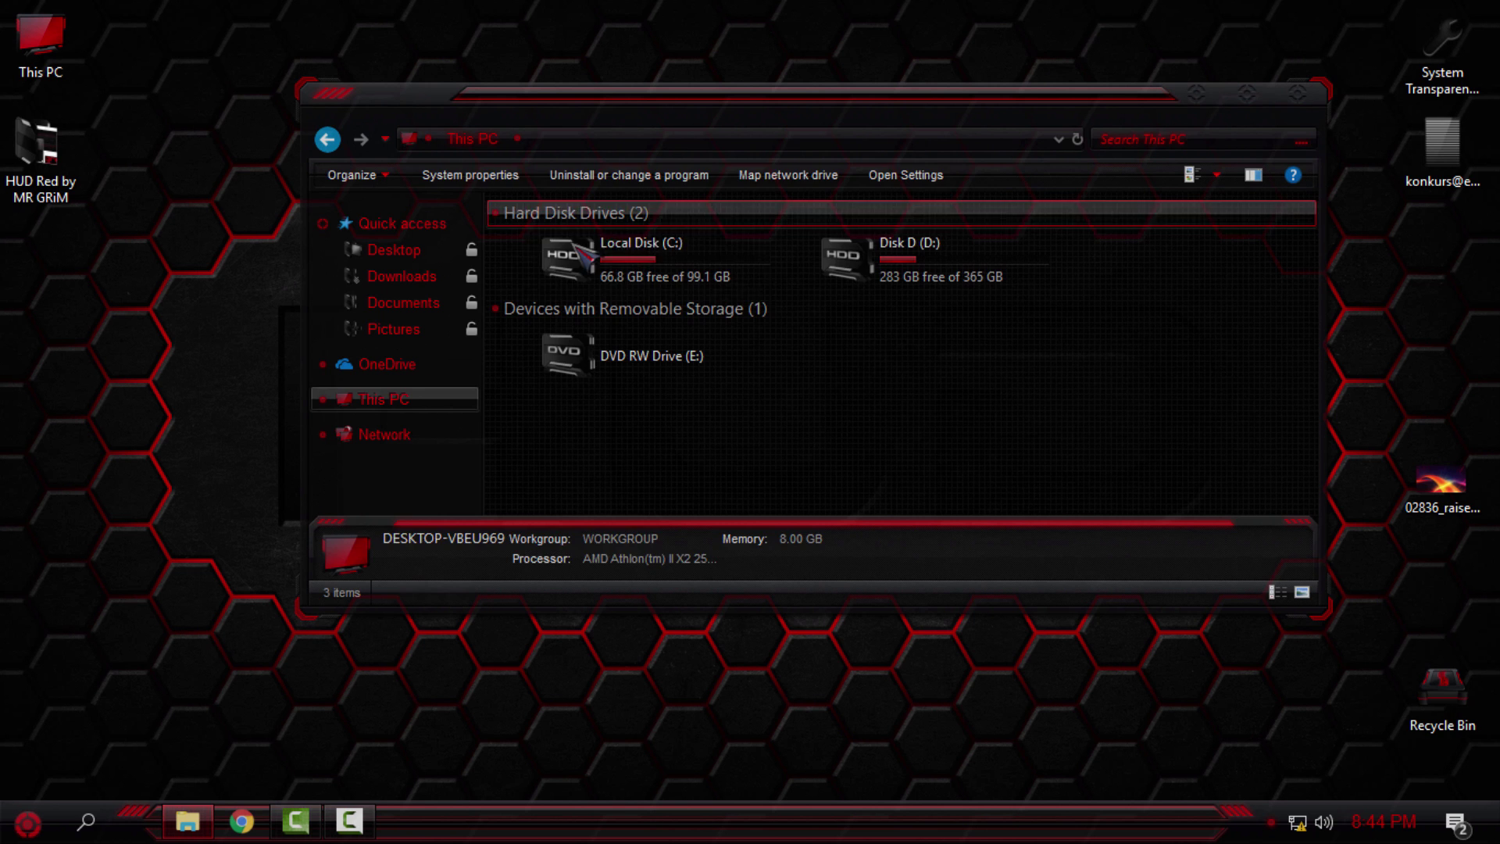
double_click(645, 268)
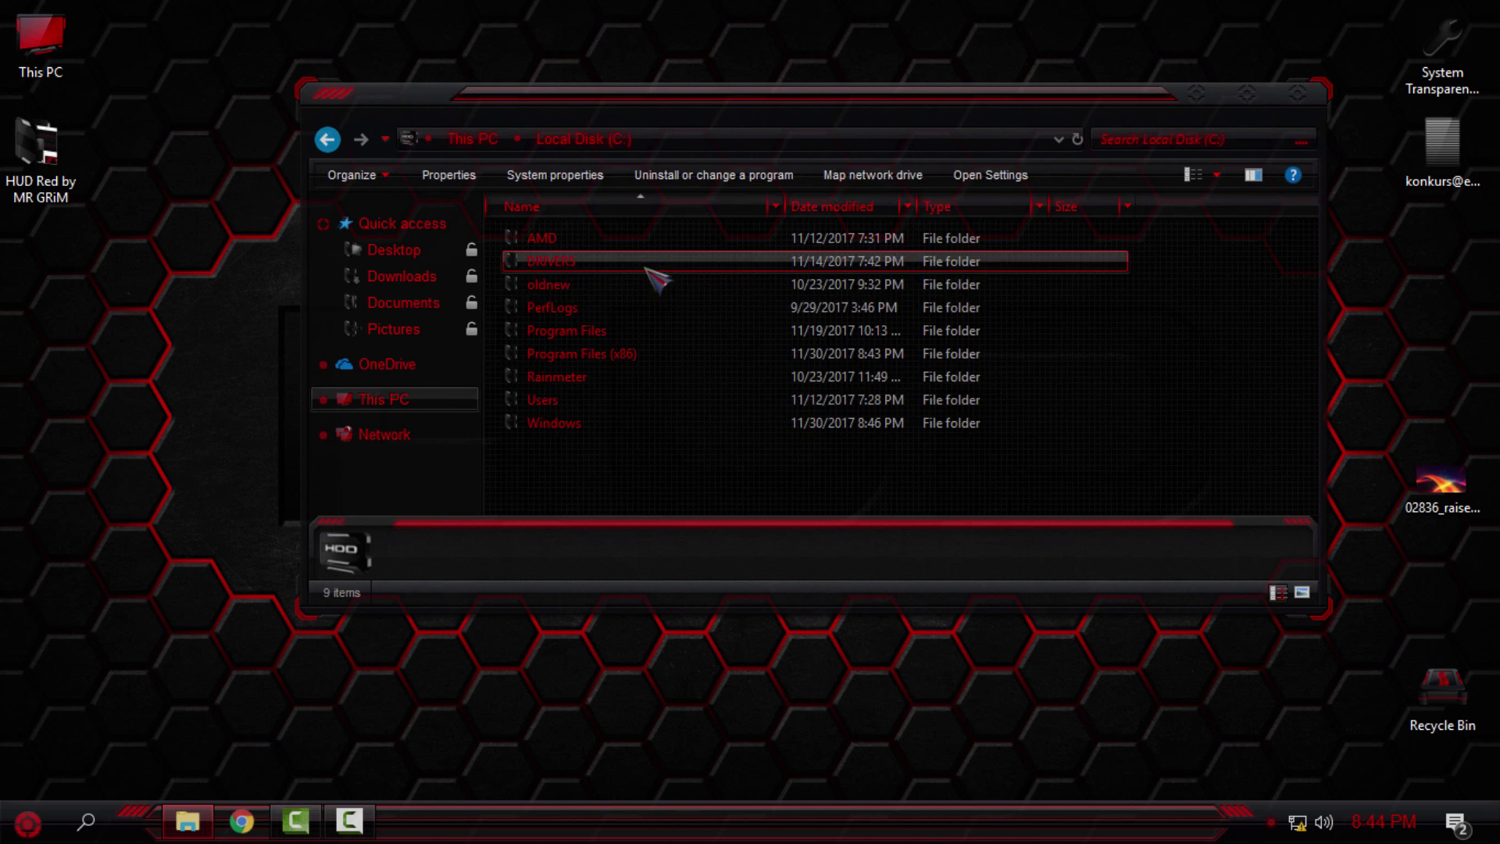
left_click(566, 335)
double_click(563, 336)
scroll(680, 401, "down", 2)
scroll(680, 401, "up", 2)
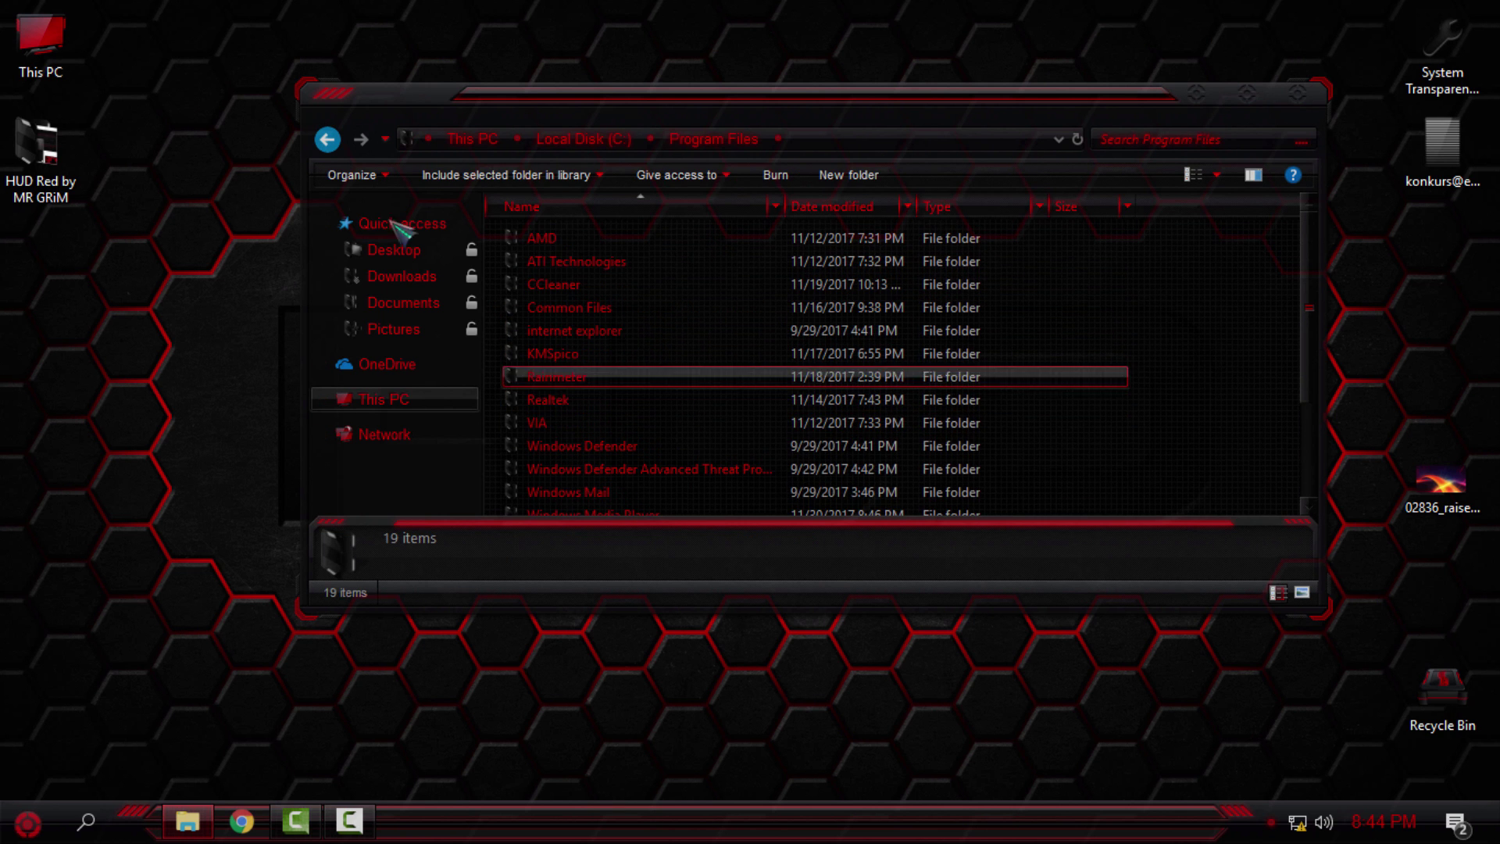
left_click(329, 141)
left_click(328, 141)
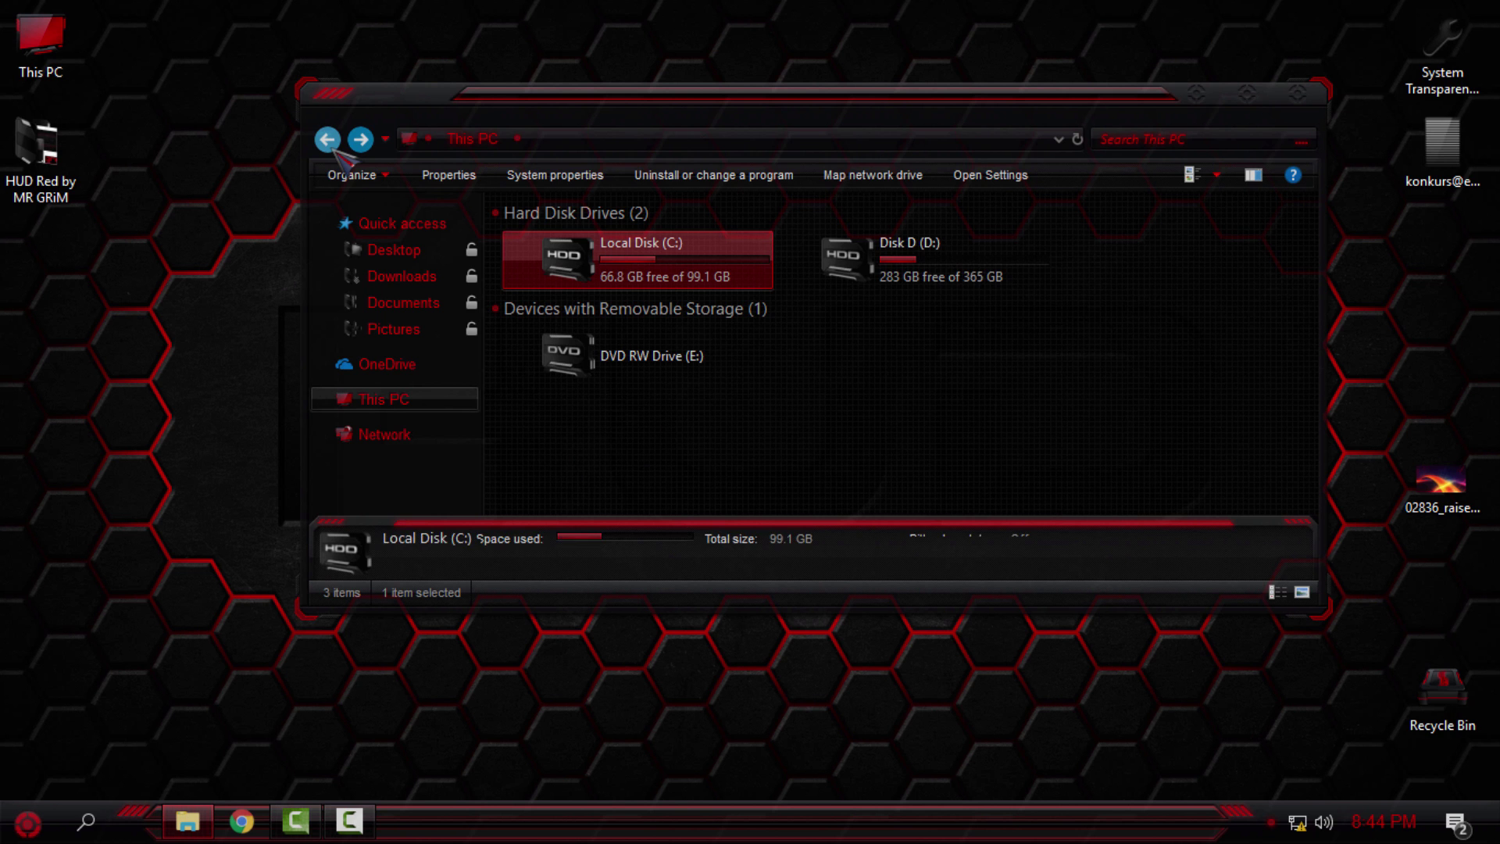
- Refresh This PC and reopen Local Disk (C:) to show its nine folders
left_click(984, 288)
right_click(898, 395)
left_click(910, 475)
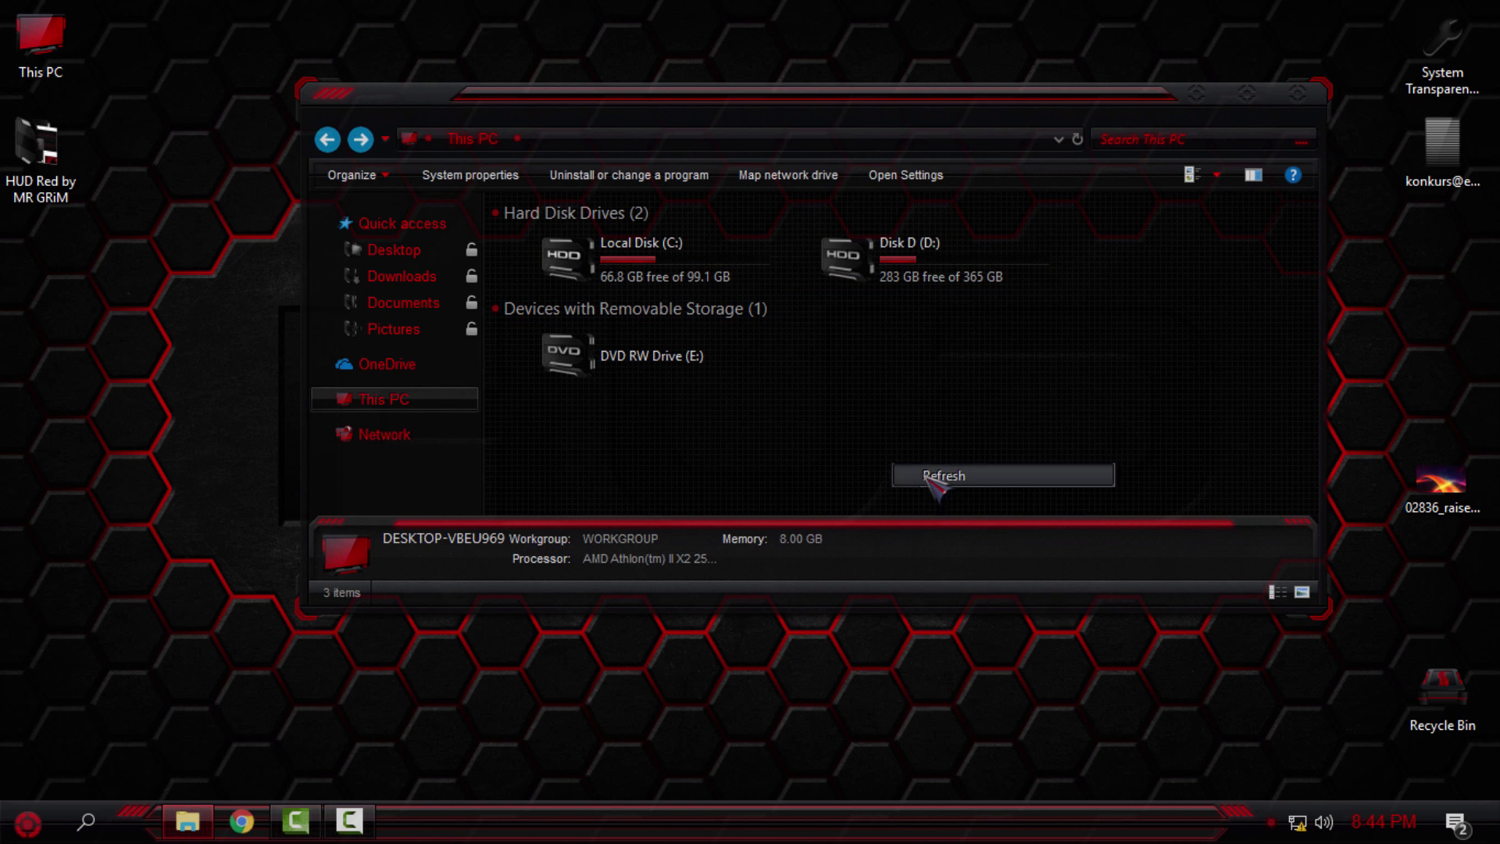
left_click_drag(1087, 122, 1015, 136)
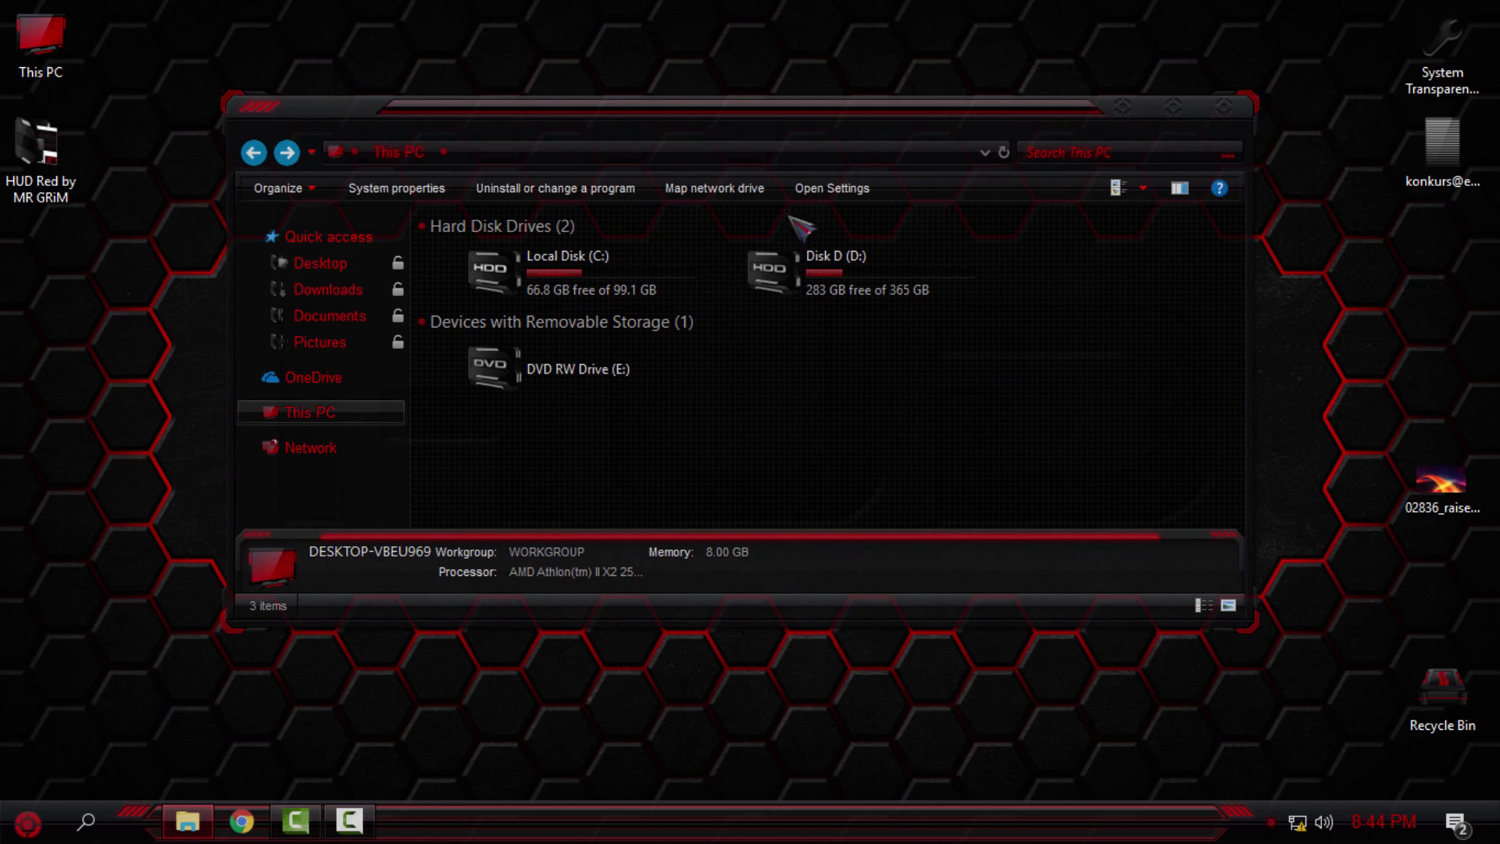
double_click(547, 281)
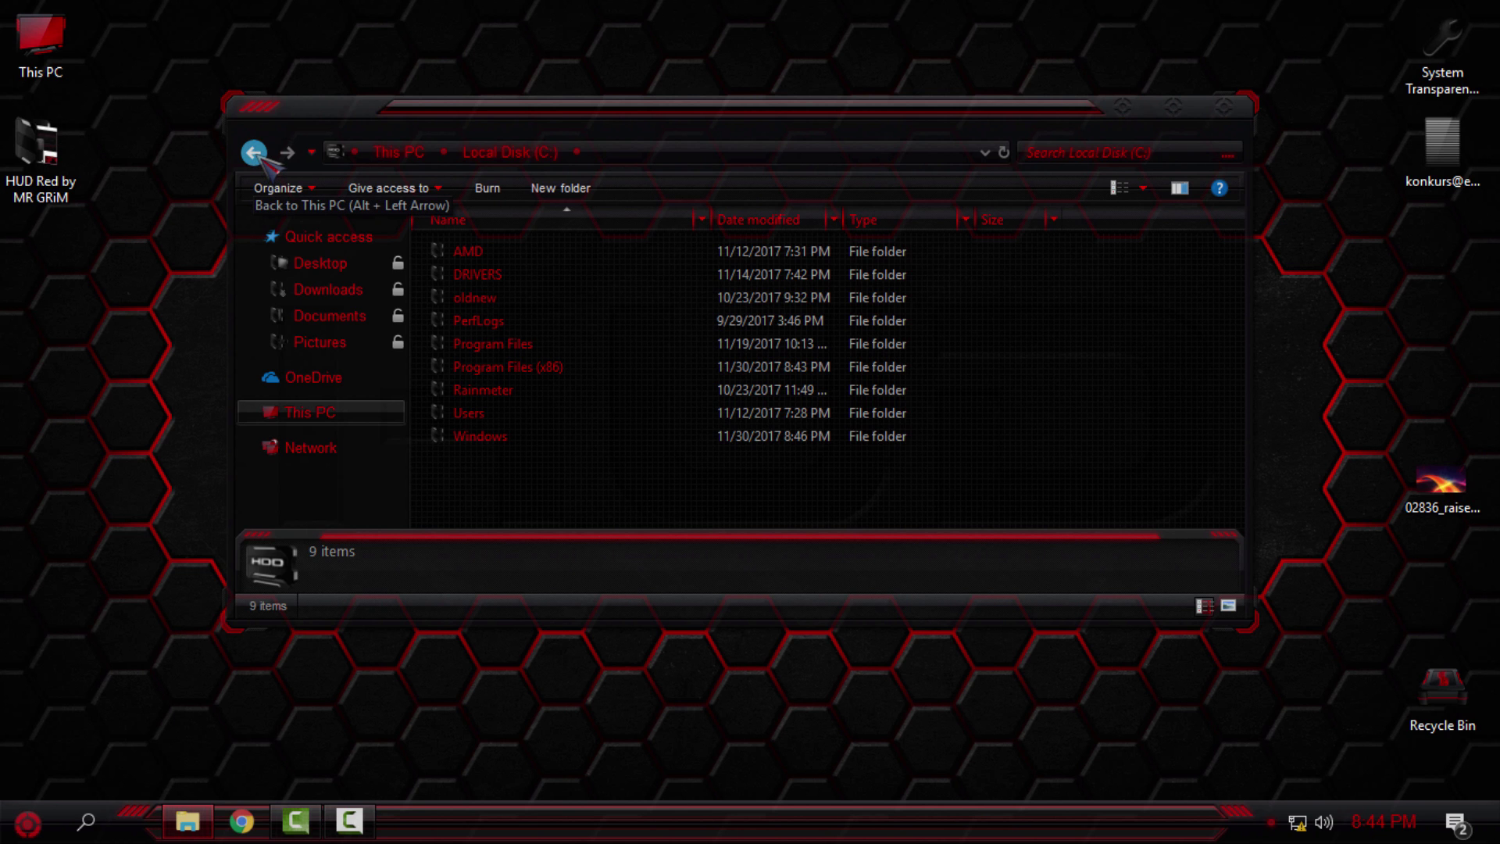
left_click(254, 153)
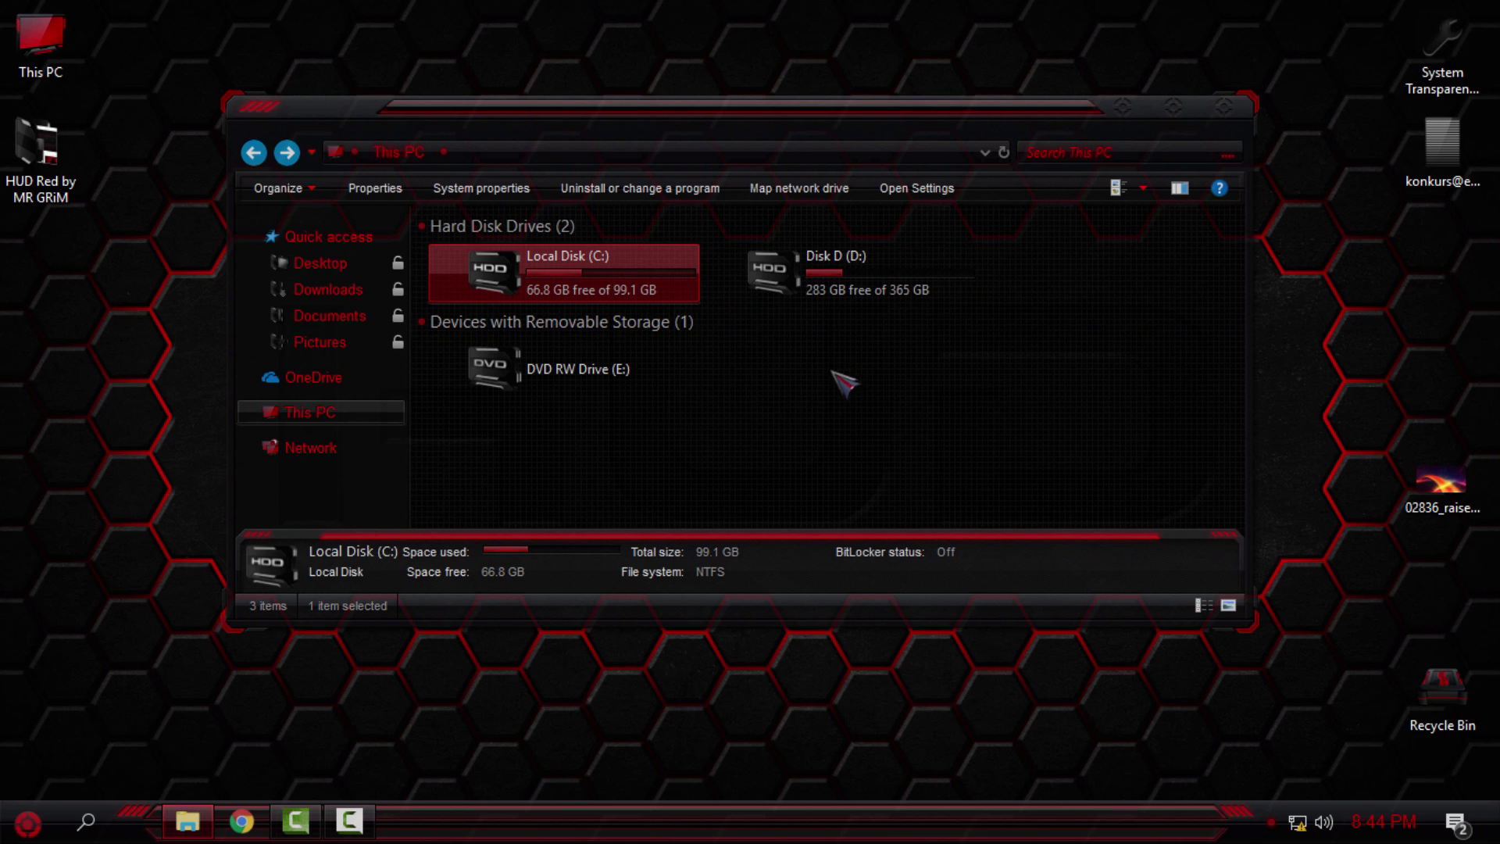
left_click(741, 481)
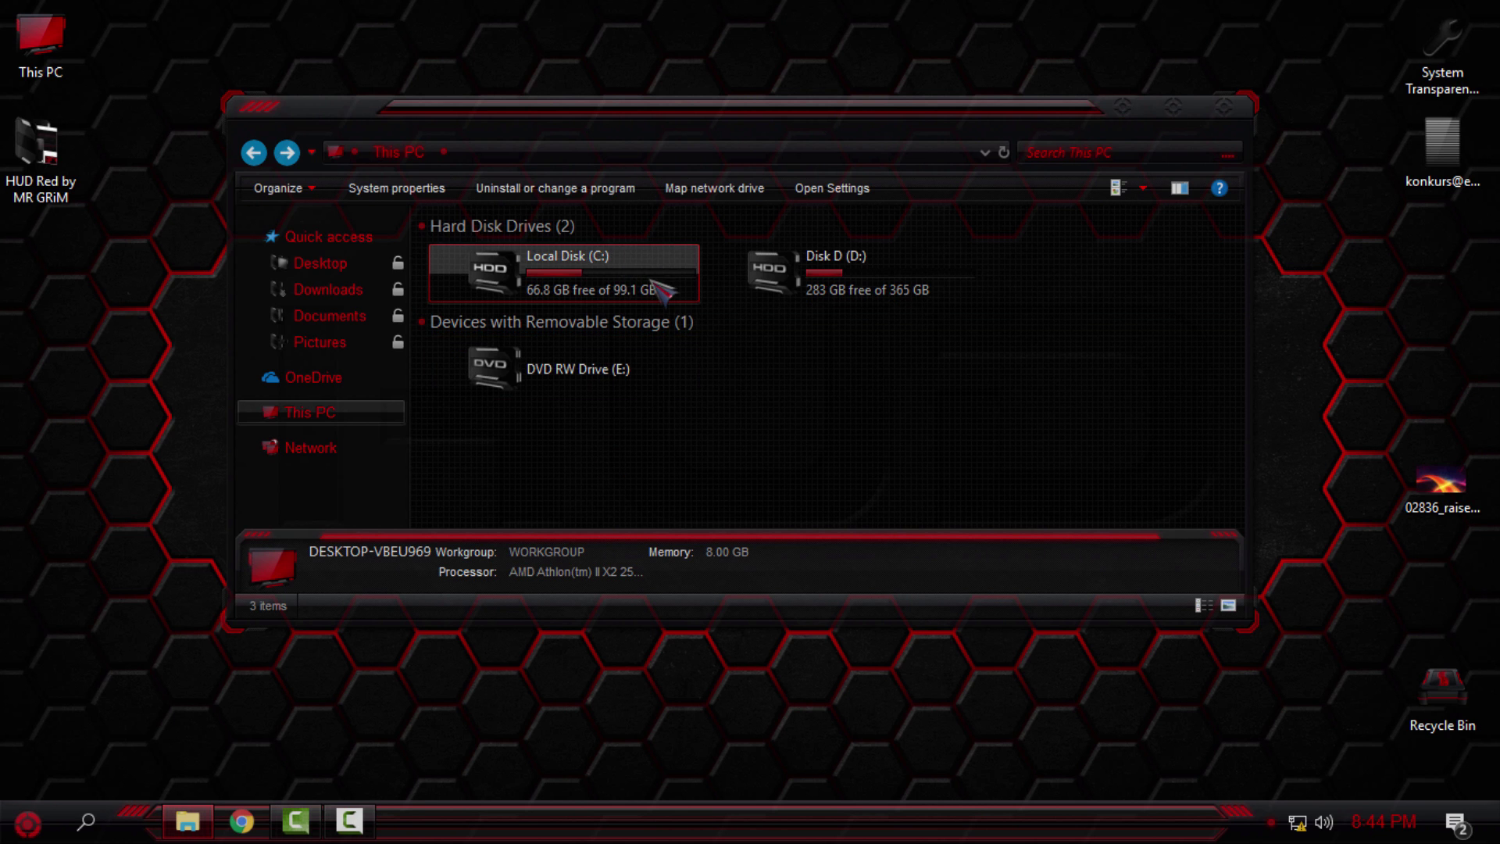
double_click(515, 295)
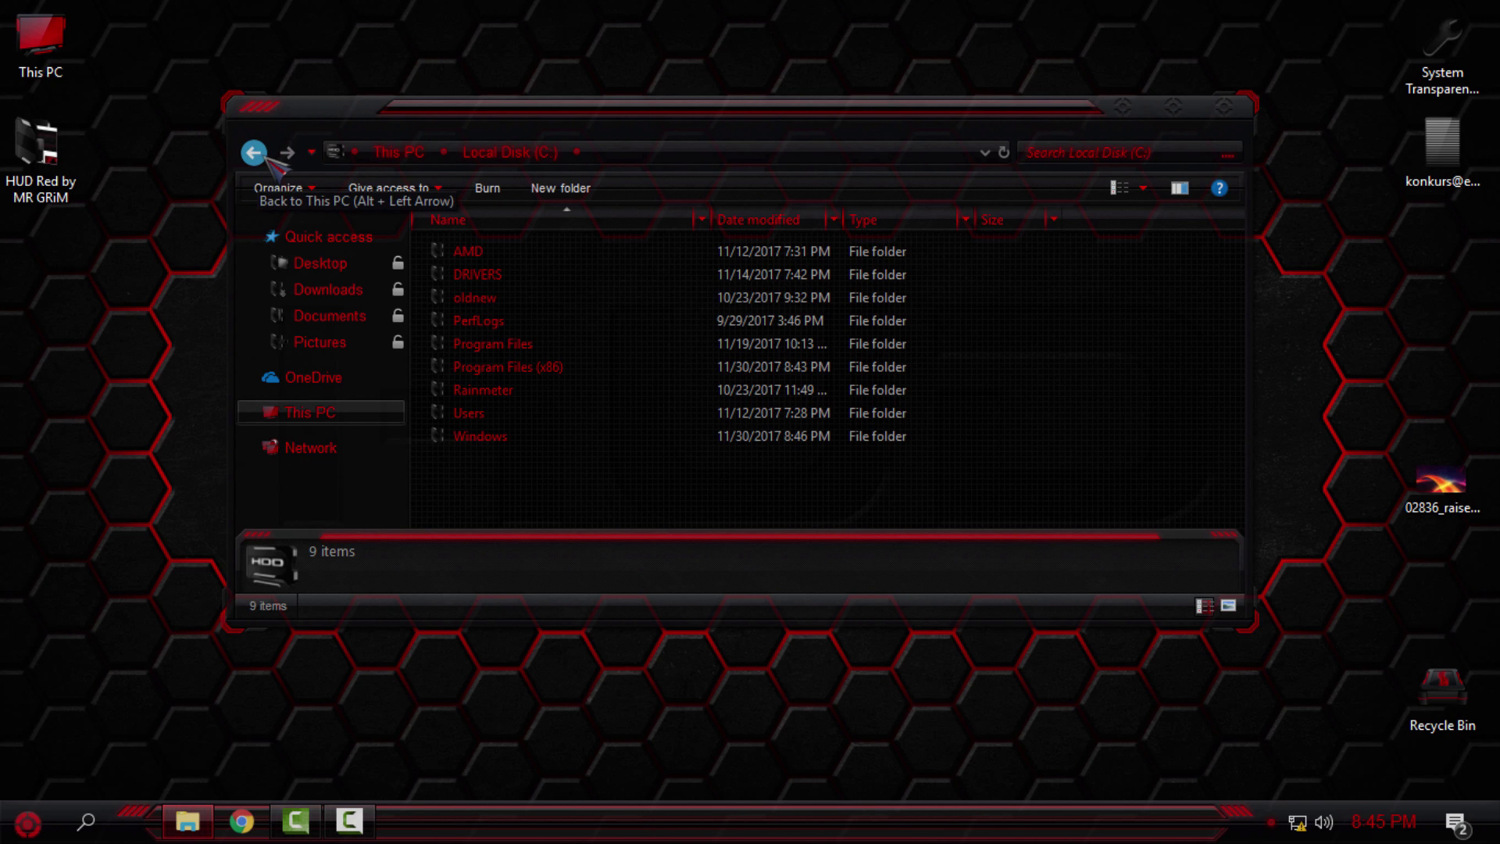
- Refresh the desktop and briefly open a new File Explorer window at This PC
left_click(1226, 113)
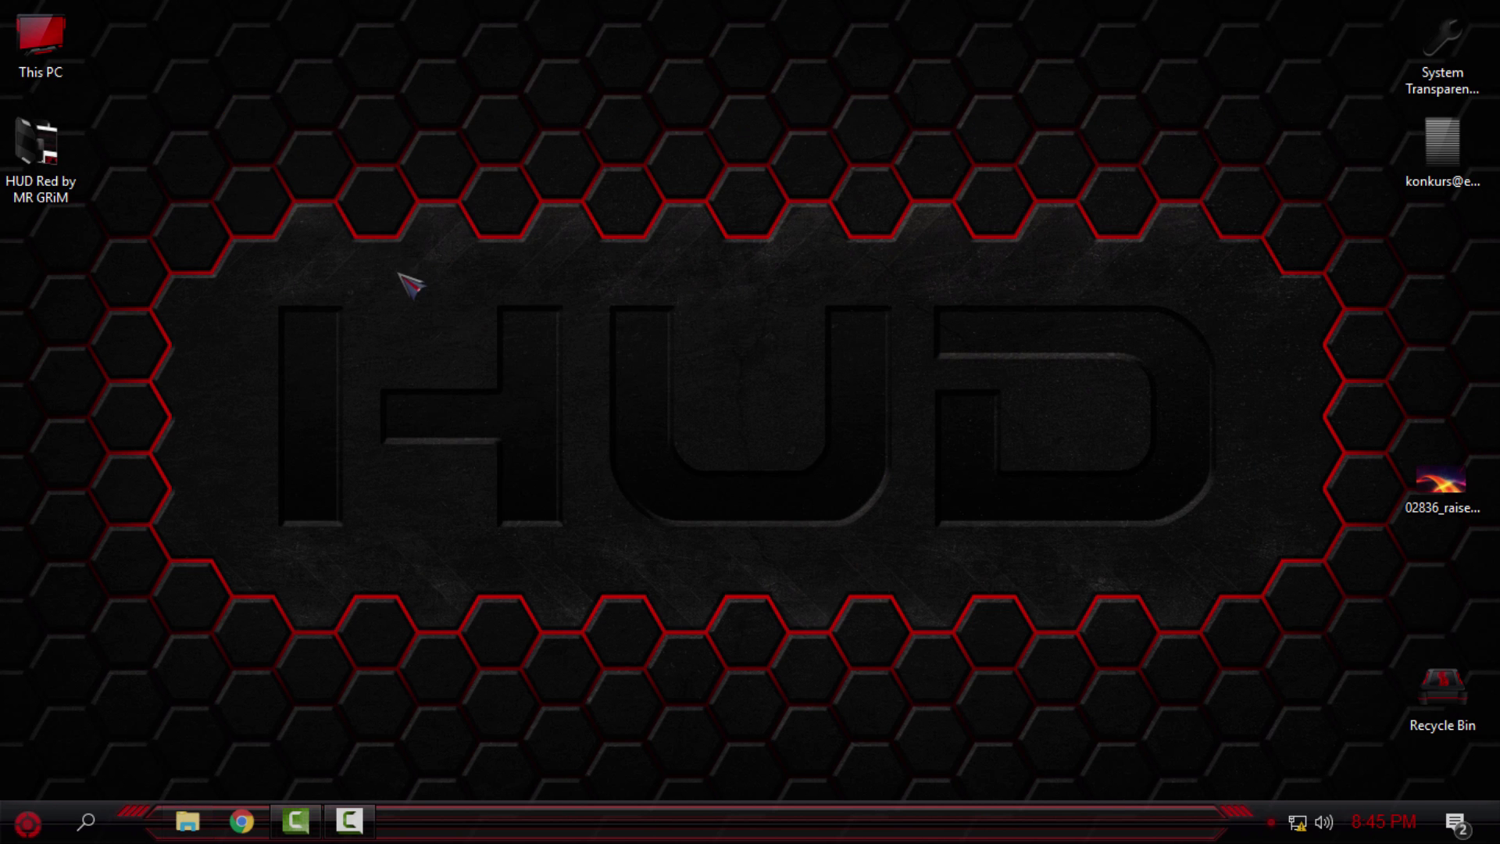
right_click(395, 275)
left_click(433, 363)
left_click(182, 828)
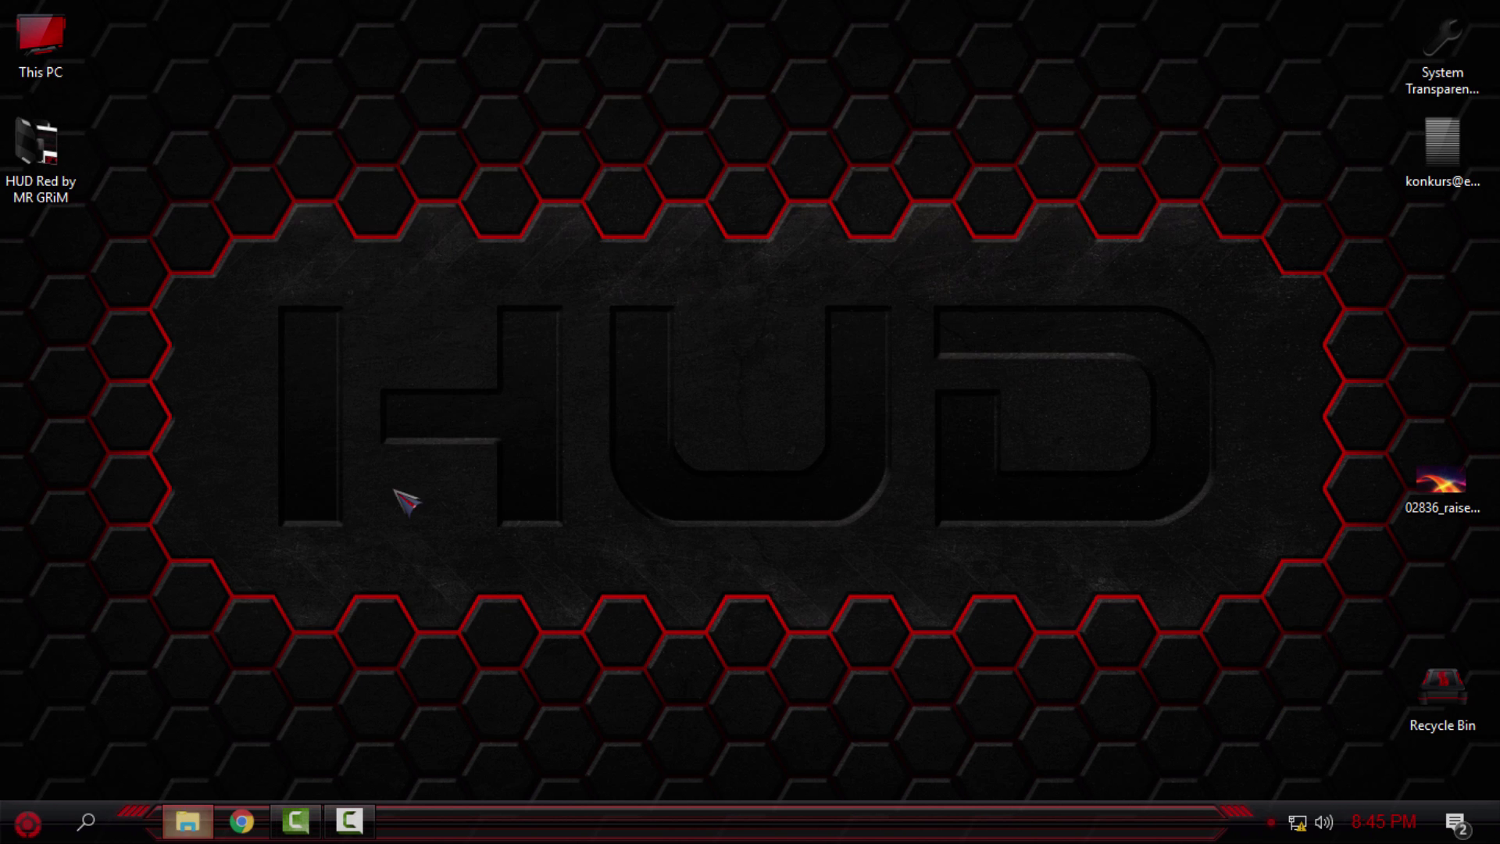
left_click(378, 412)
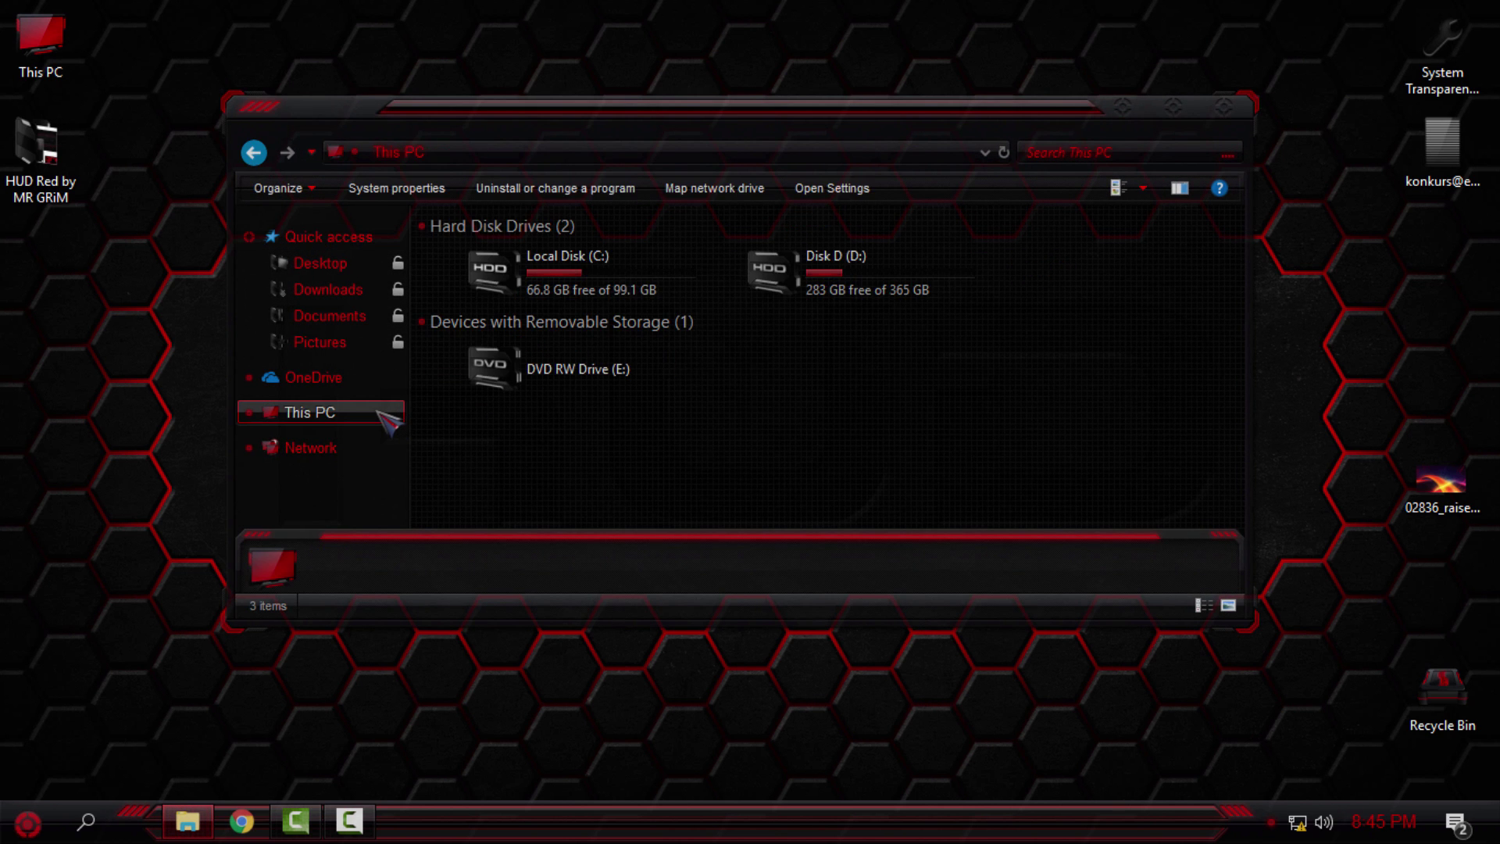
left_click_drag(783, 110, 782, 93)
left_click(1231, 97)
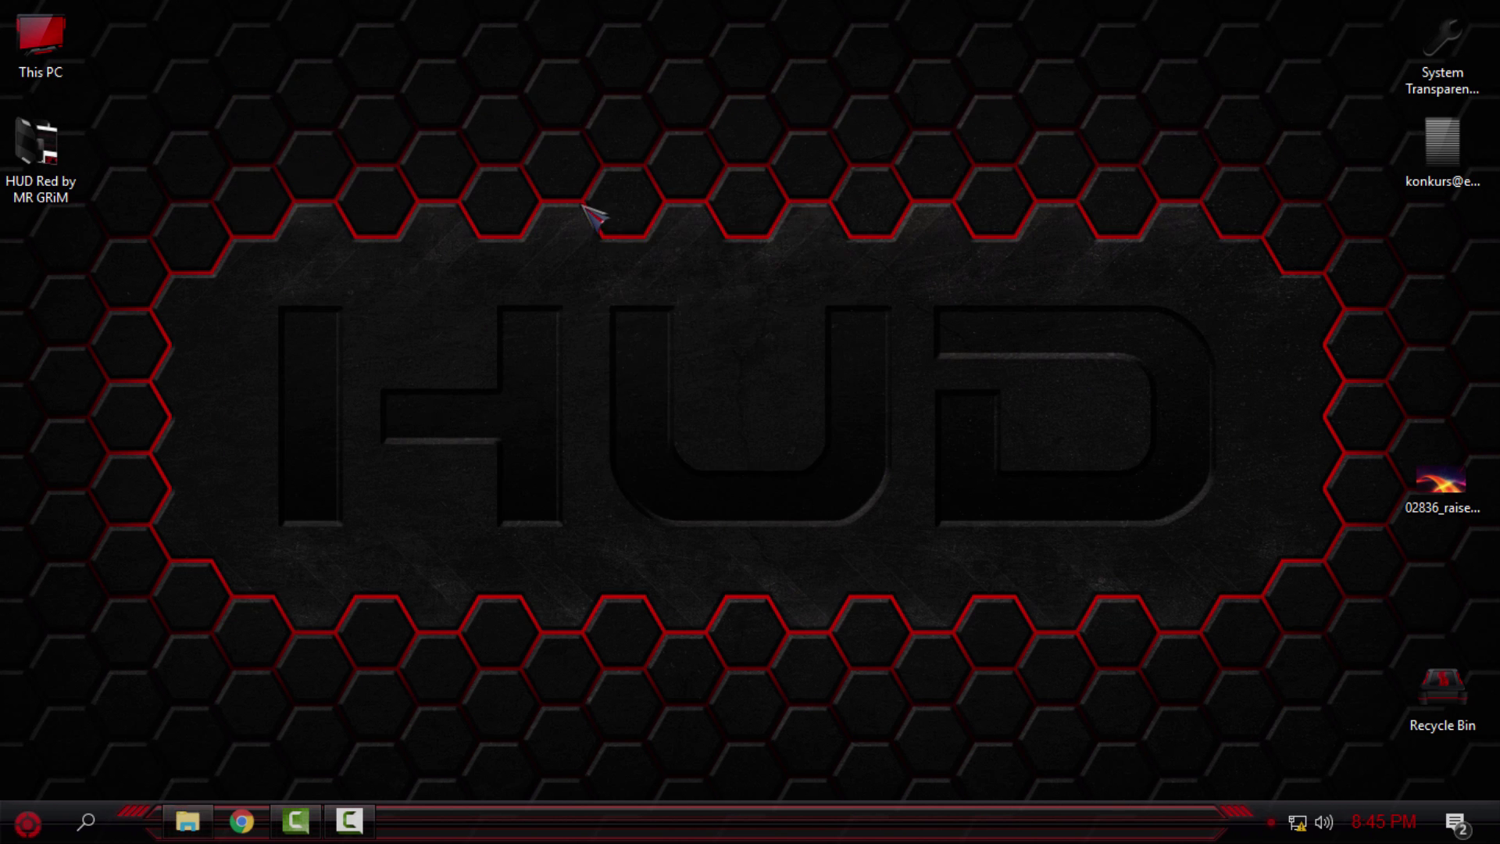
- Refresh the desktop and open This PC Properties from the Start menu
right_click(588, 208)
left_click(635, 291)
key("super")
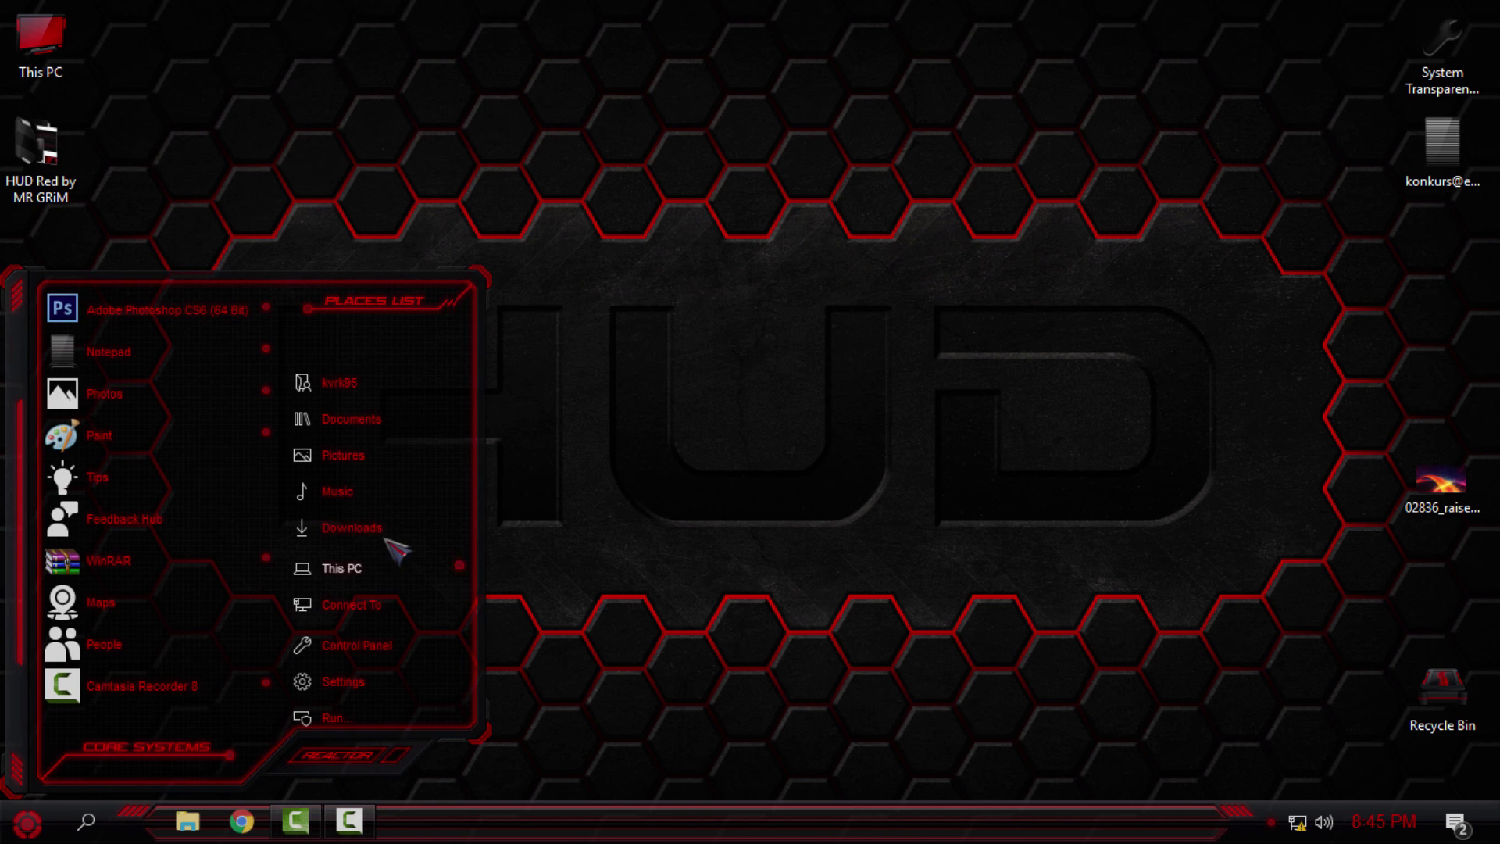
right_click(394, 568)
left_click(488, 558)
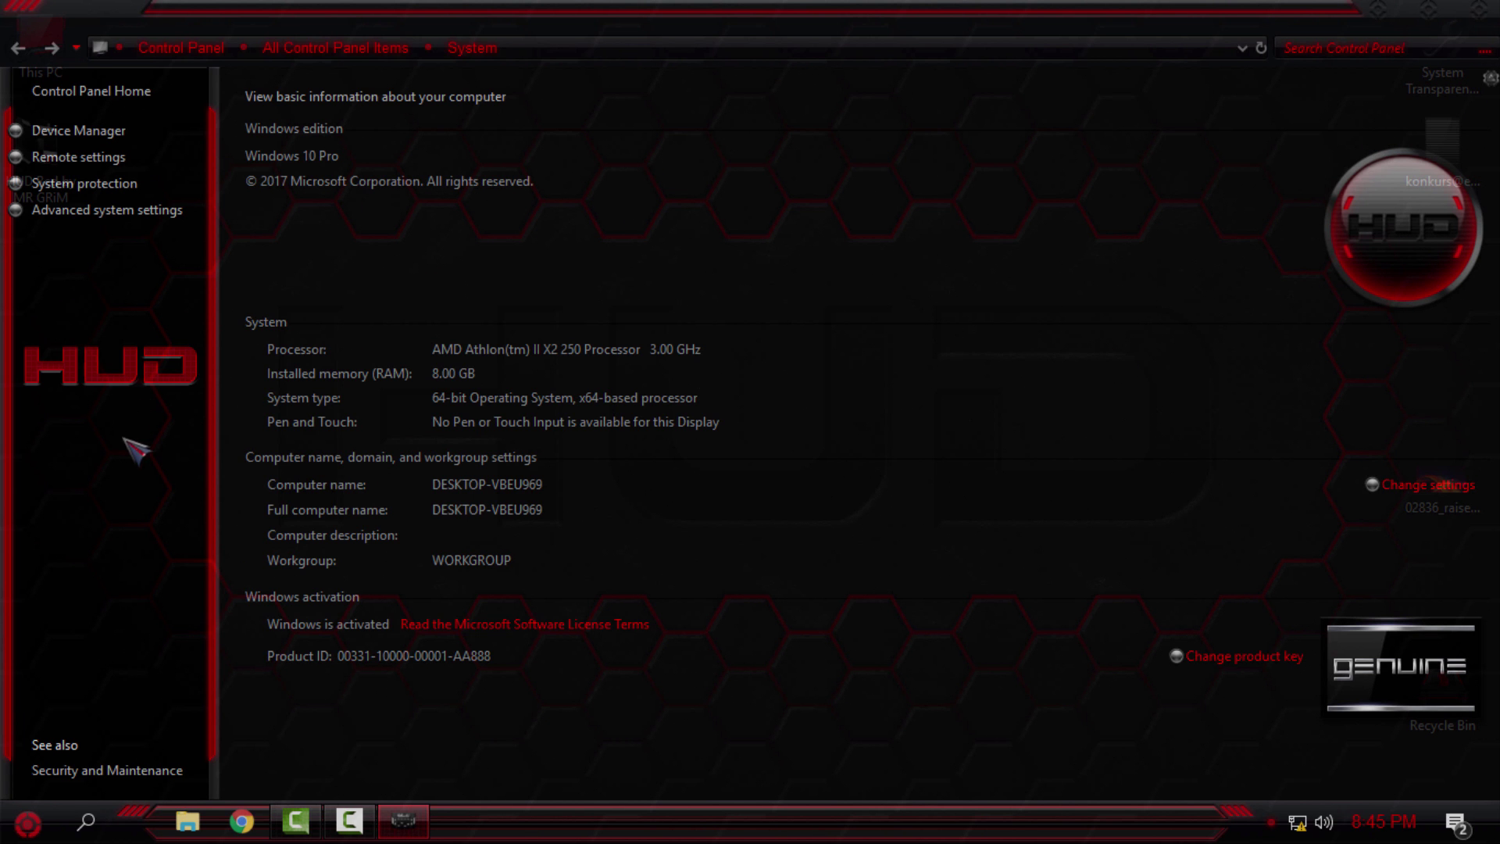
- Move the System window aside and open This PC in a repositioned, widened Explorer window
left_click_drag(504, 35, 1026, 39)
key("super")
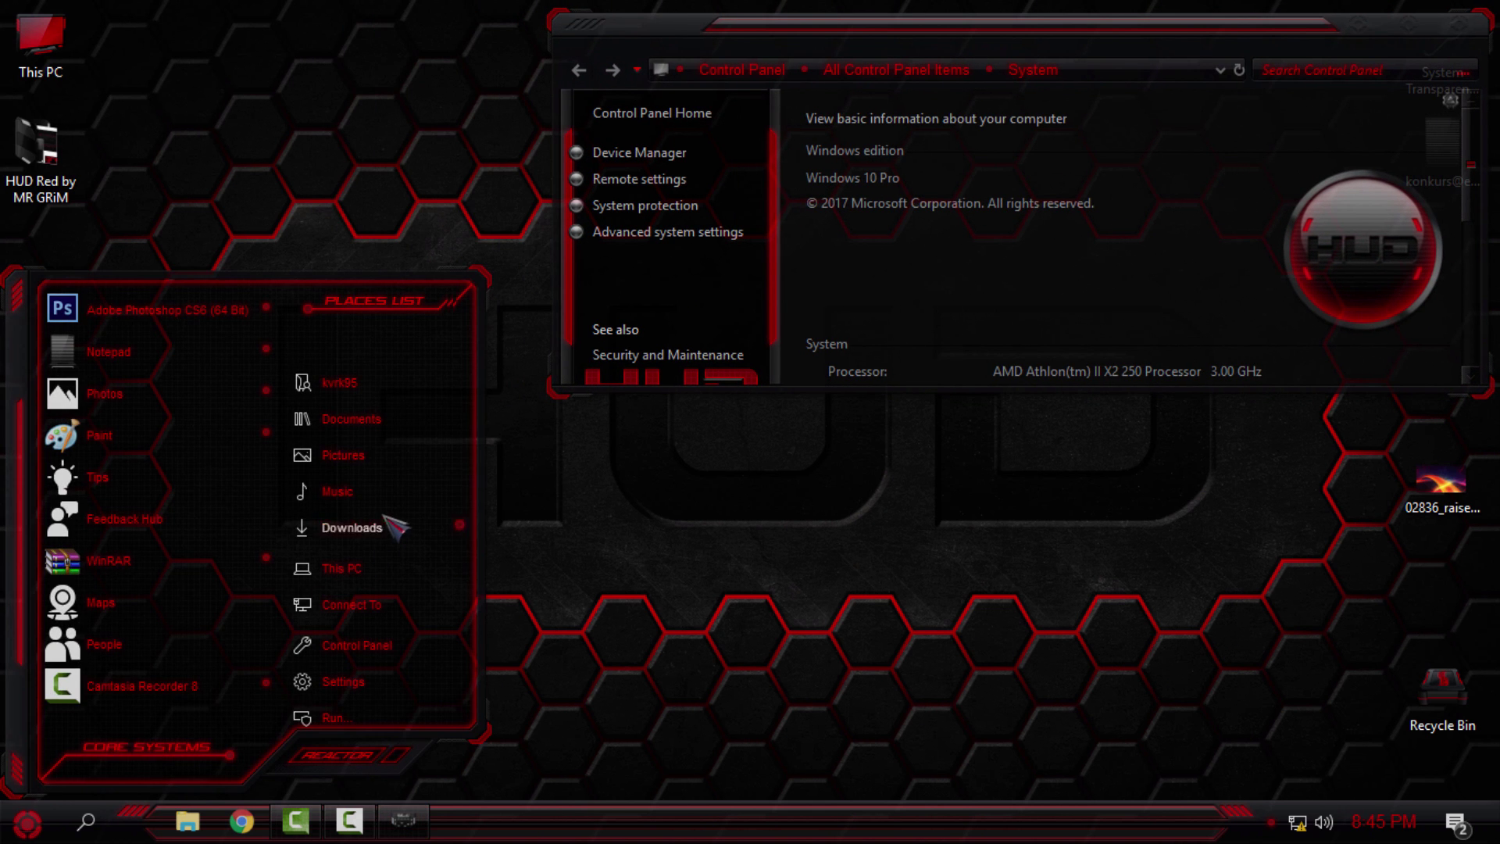
left_click(389, 424)
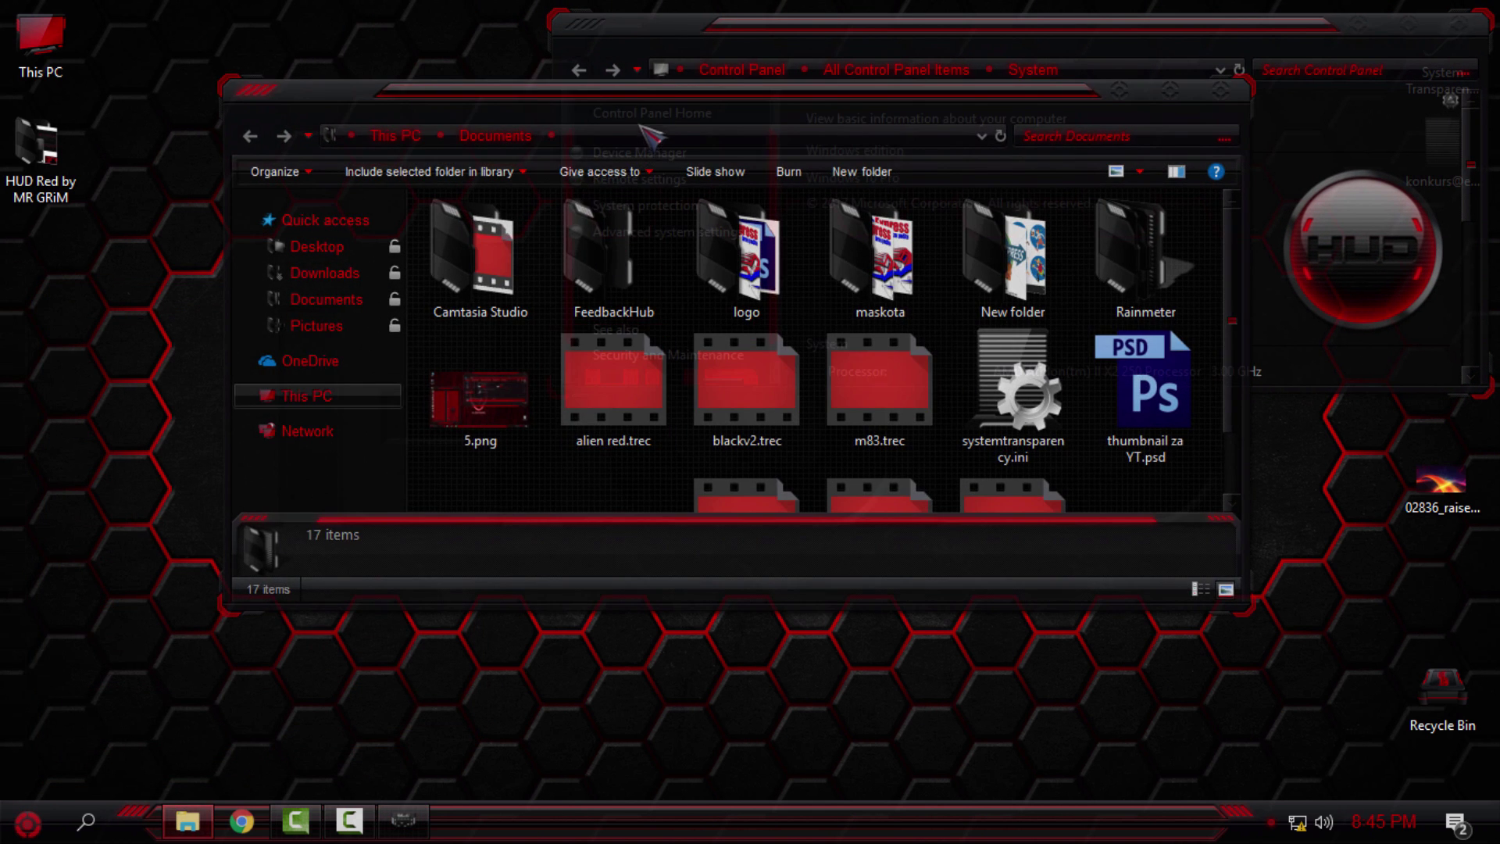
left_click(355, 423)
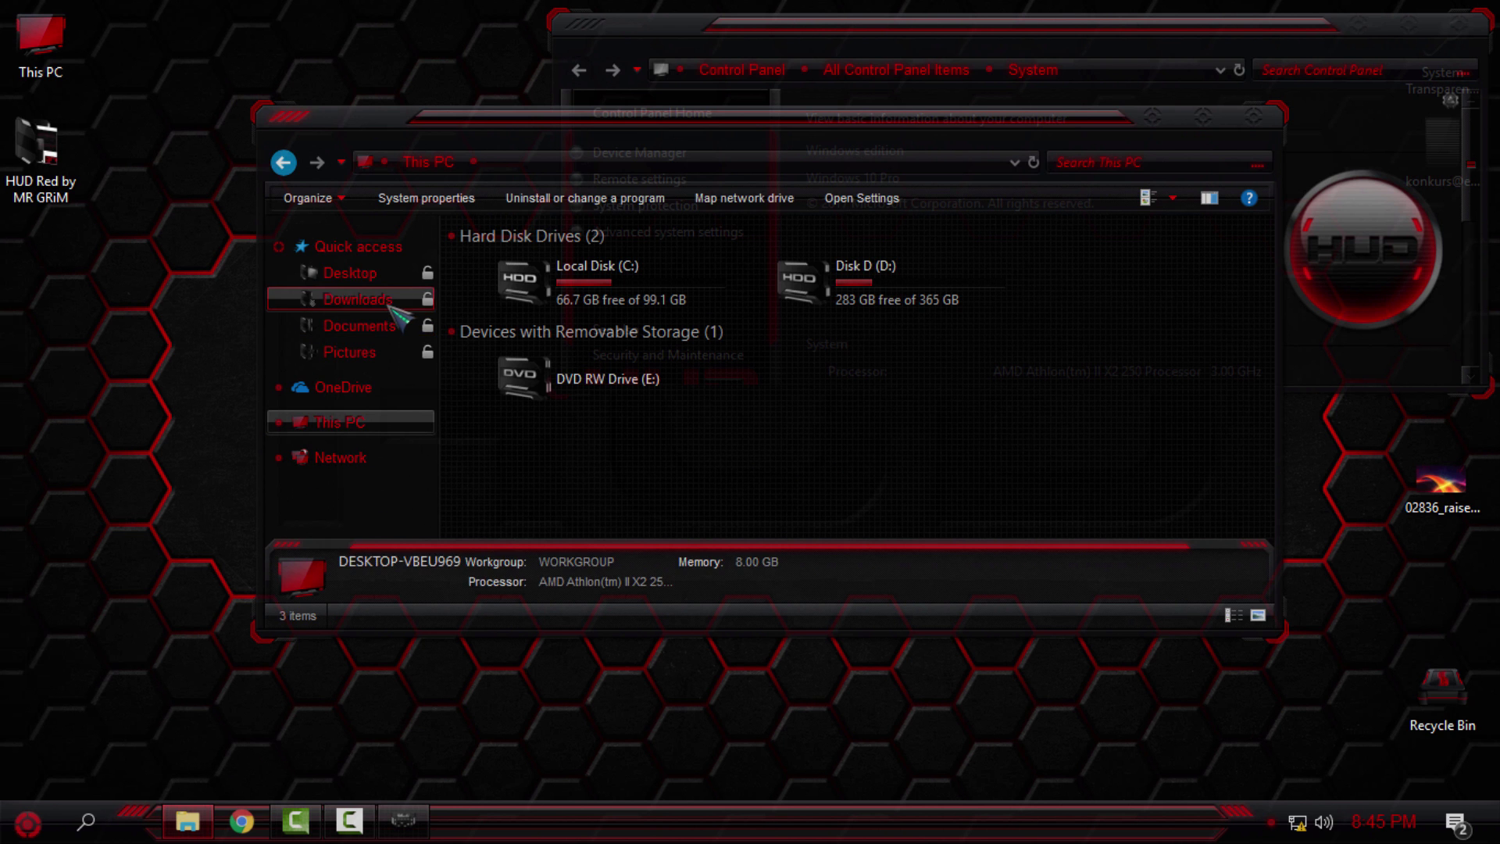
left_click_drag(625, 134, 558, 345)
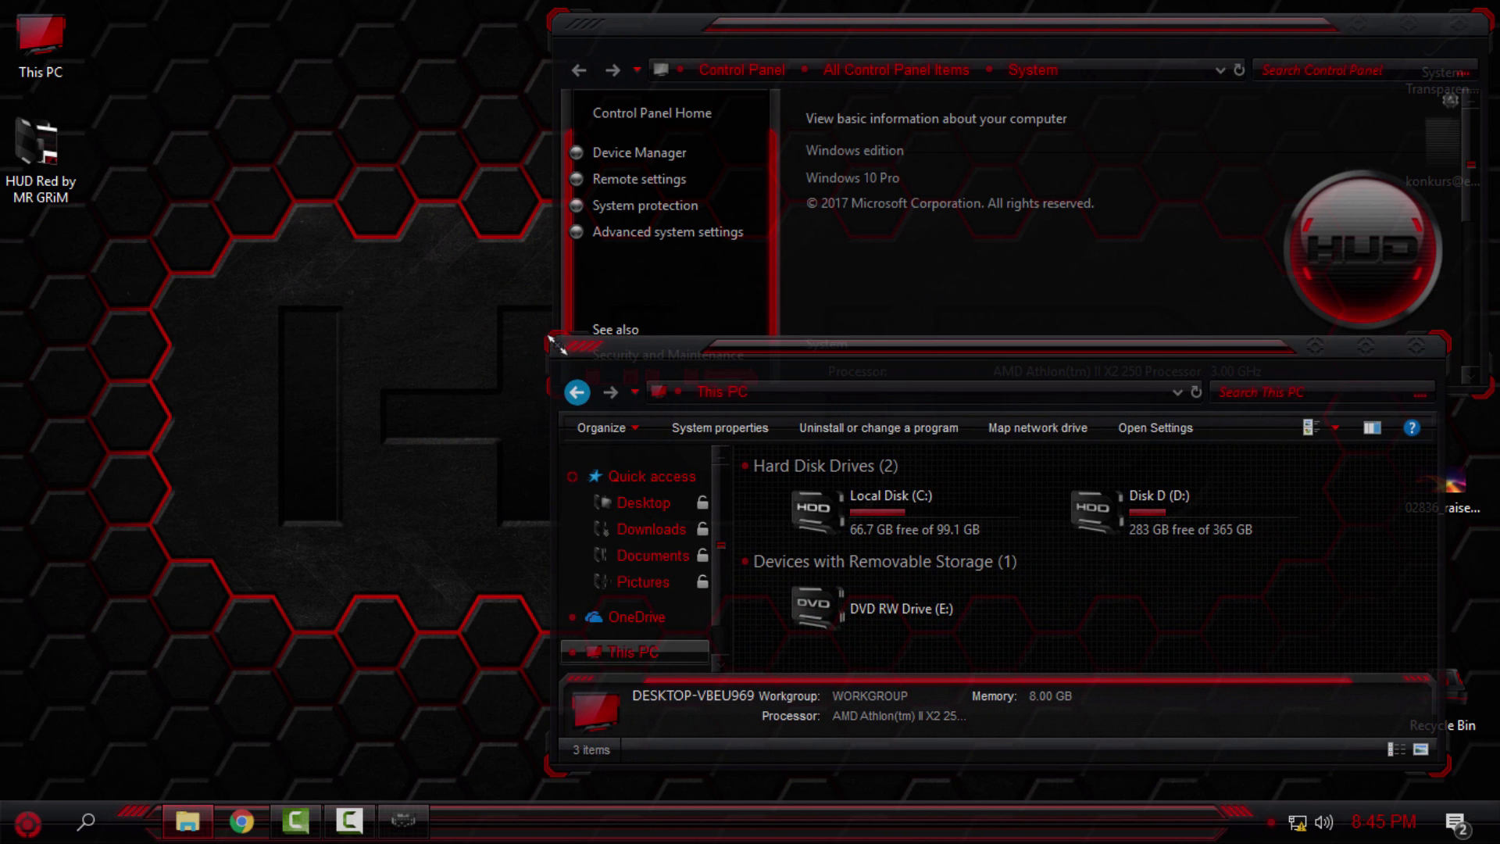
left_click(918, 523)
left_click_drag(998, 384, 1027, 409)
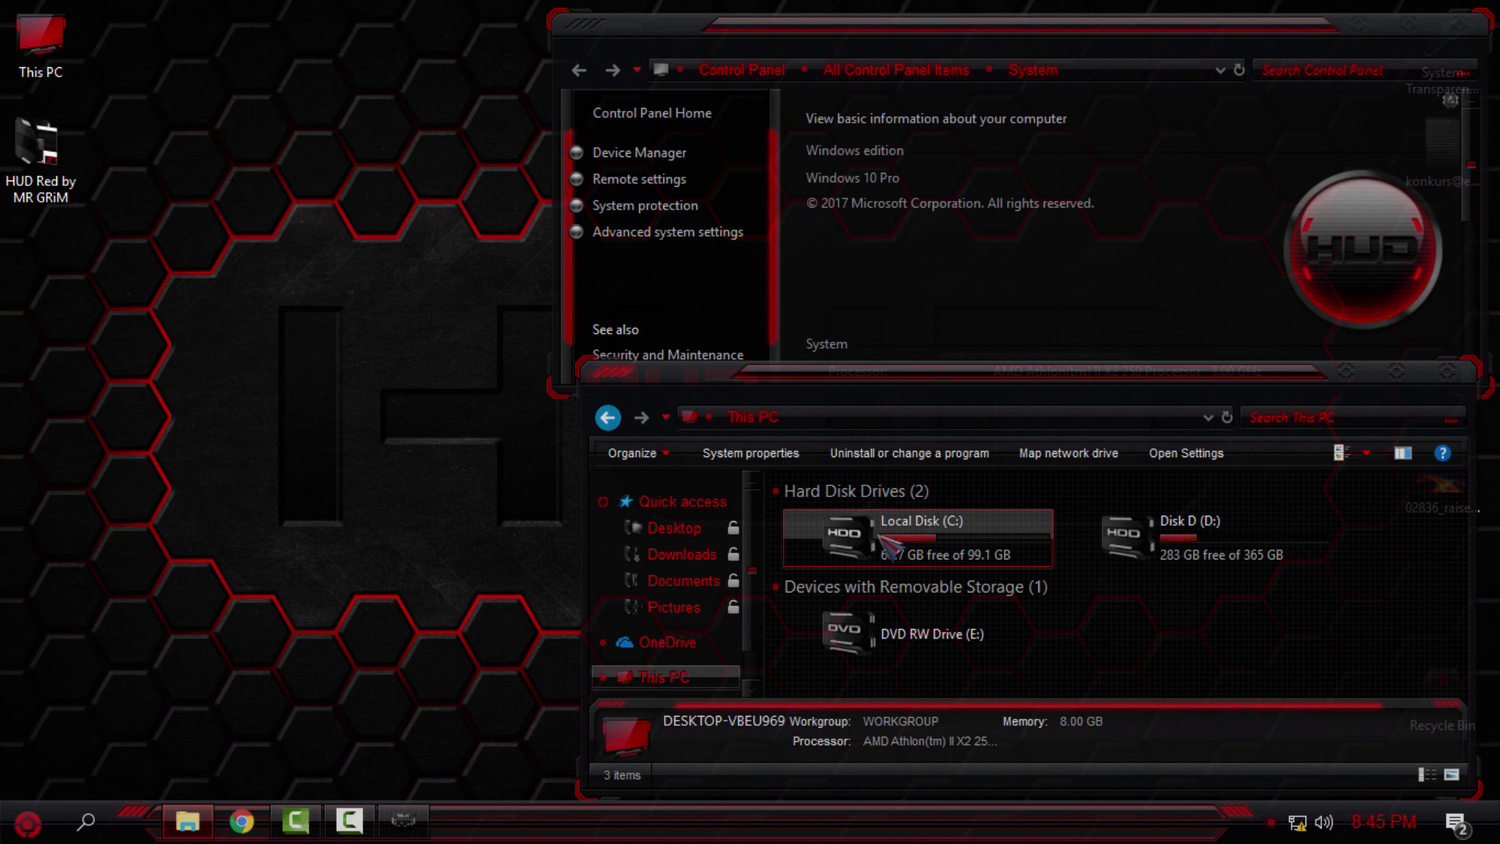
mouse_move(584, 365)
left_mouse_down()
mouse_move(531, 340)
mouse_move(557, 361)
left_mouse_up()
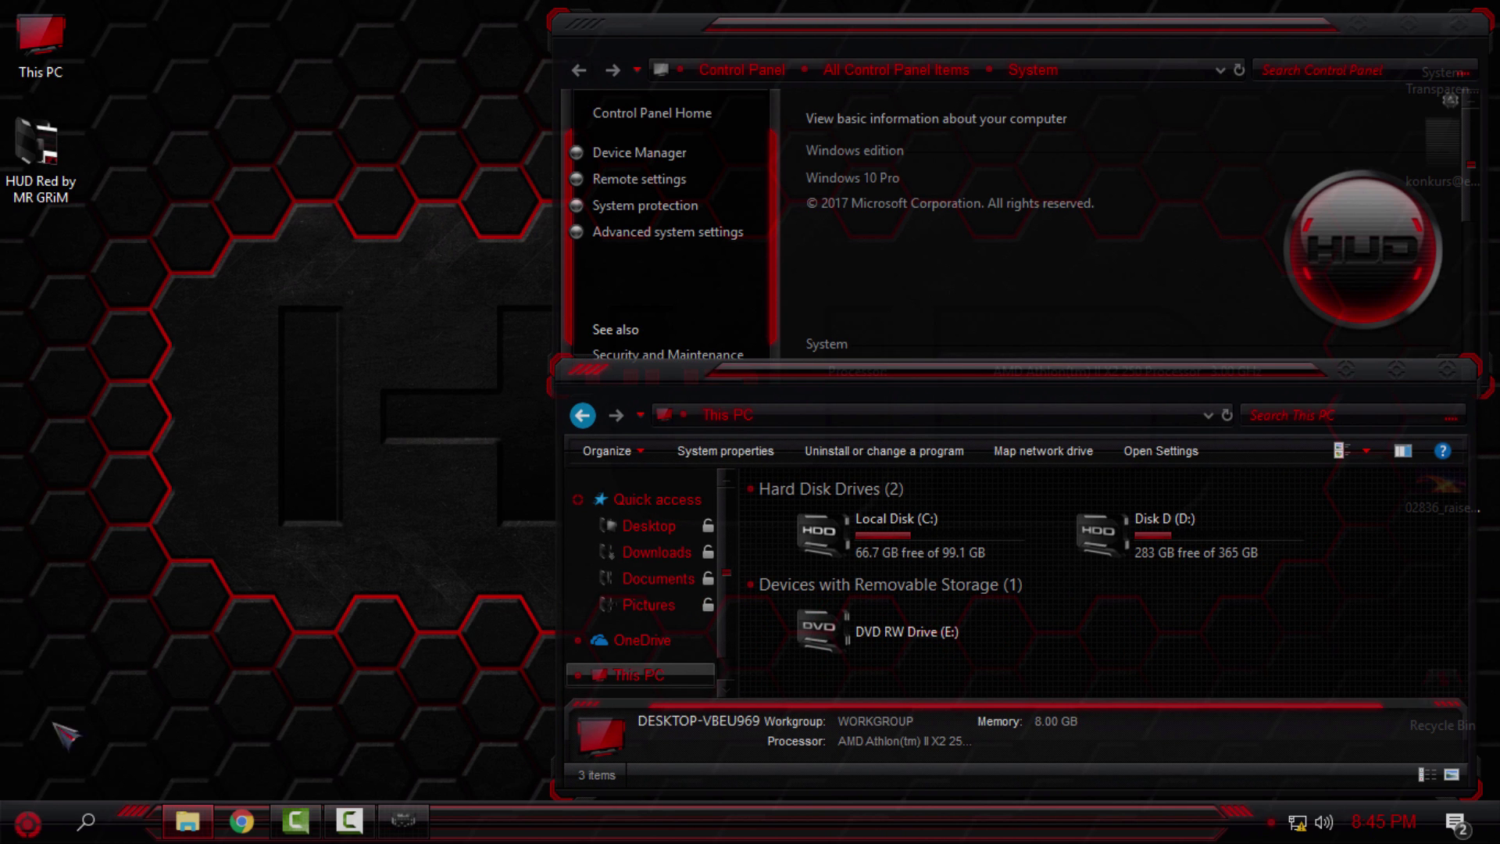
- Close the System window and refresh the empty desktop
left_click(28, 822)
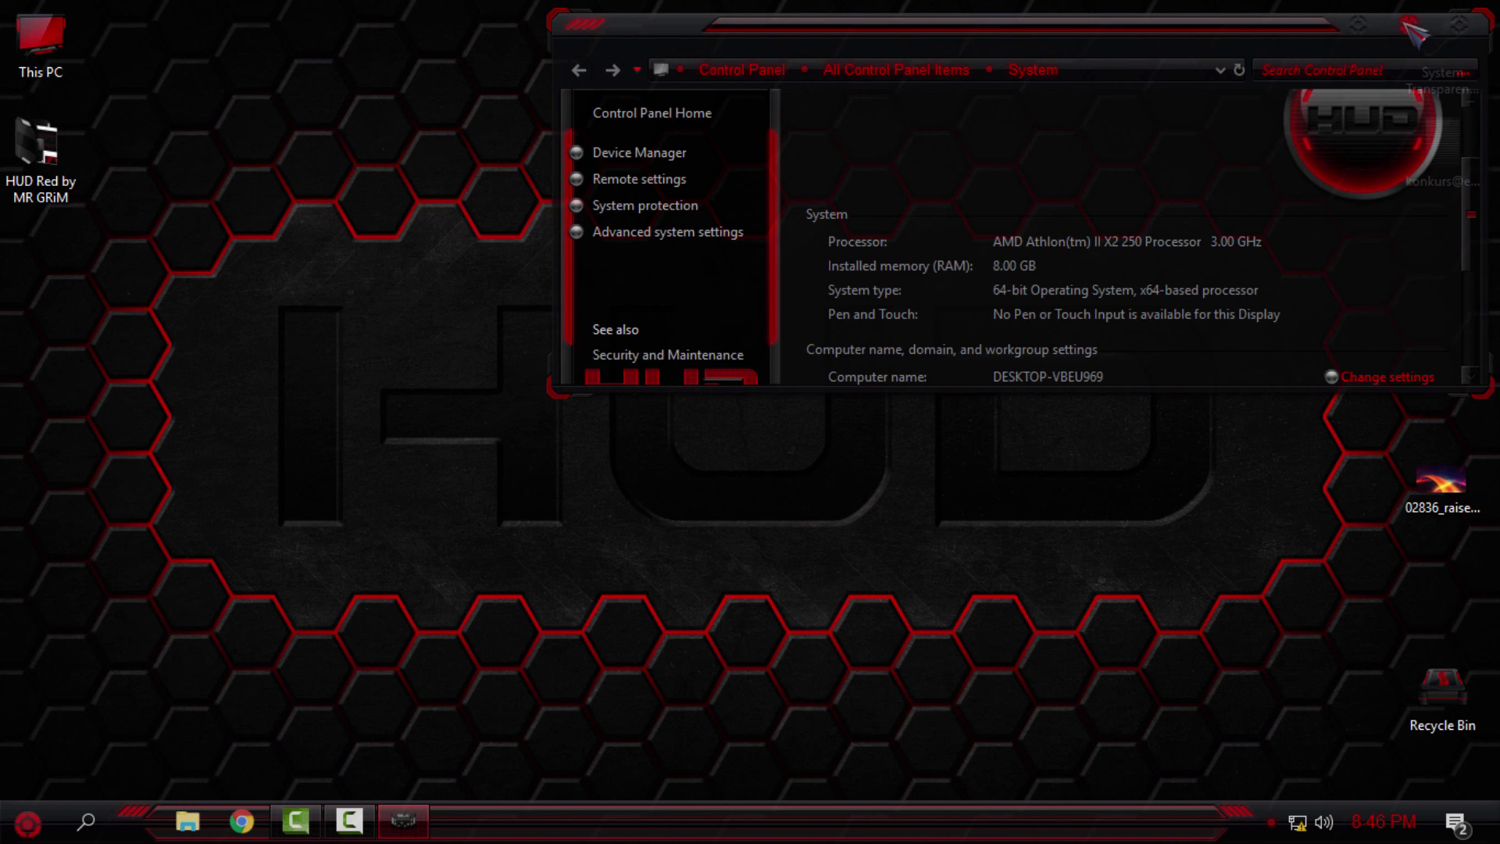
left_click(1407, 25)
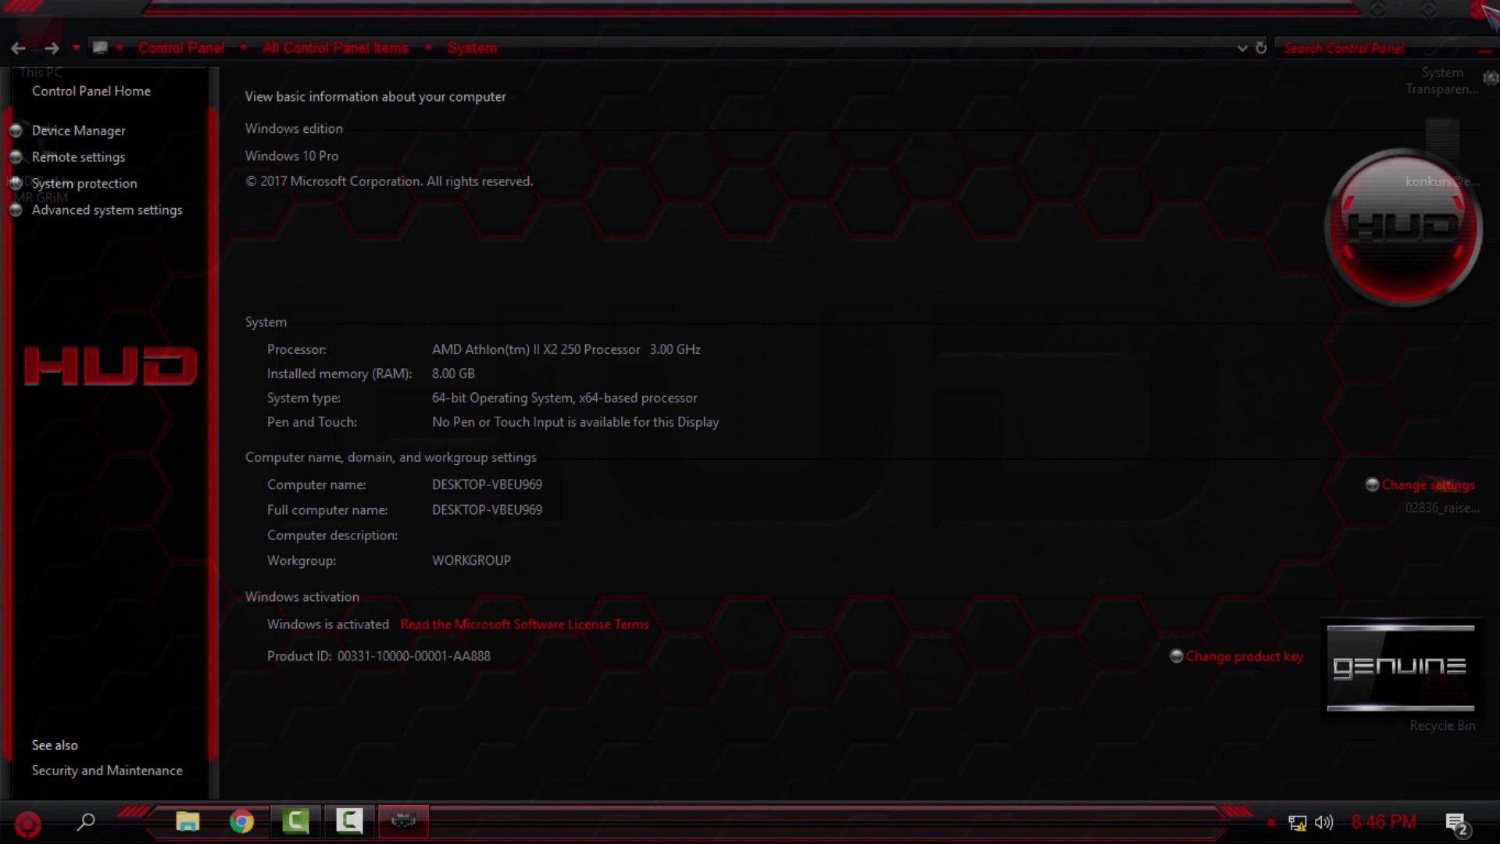
left_click(1485, 9)
right_click(402, 238)
left_click(461, 331)
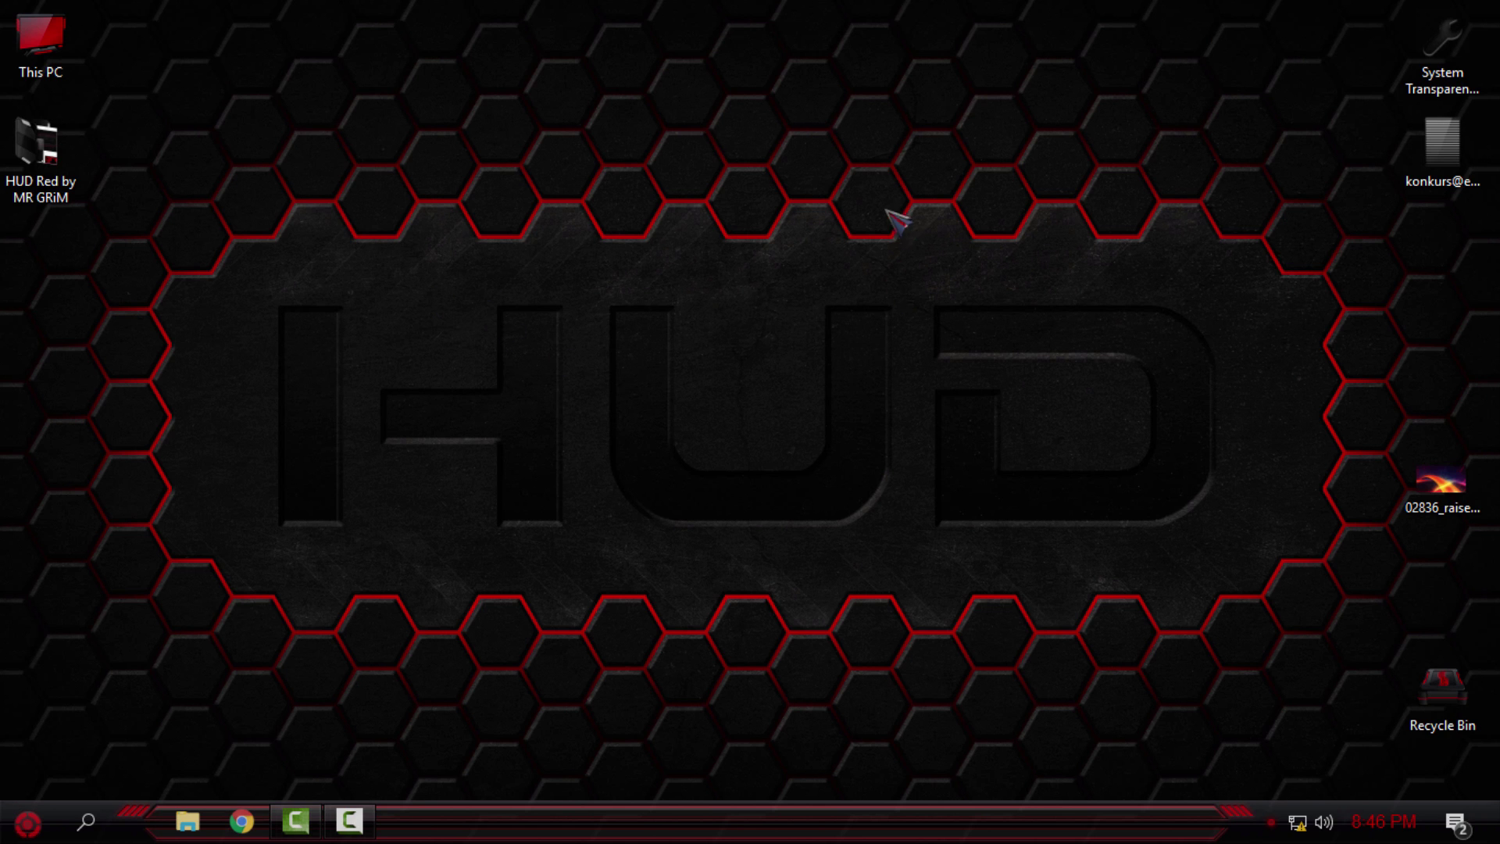
right_click(722, 131)
left_click(809, 219)
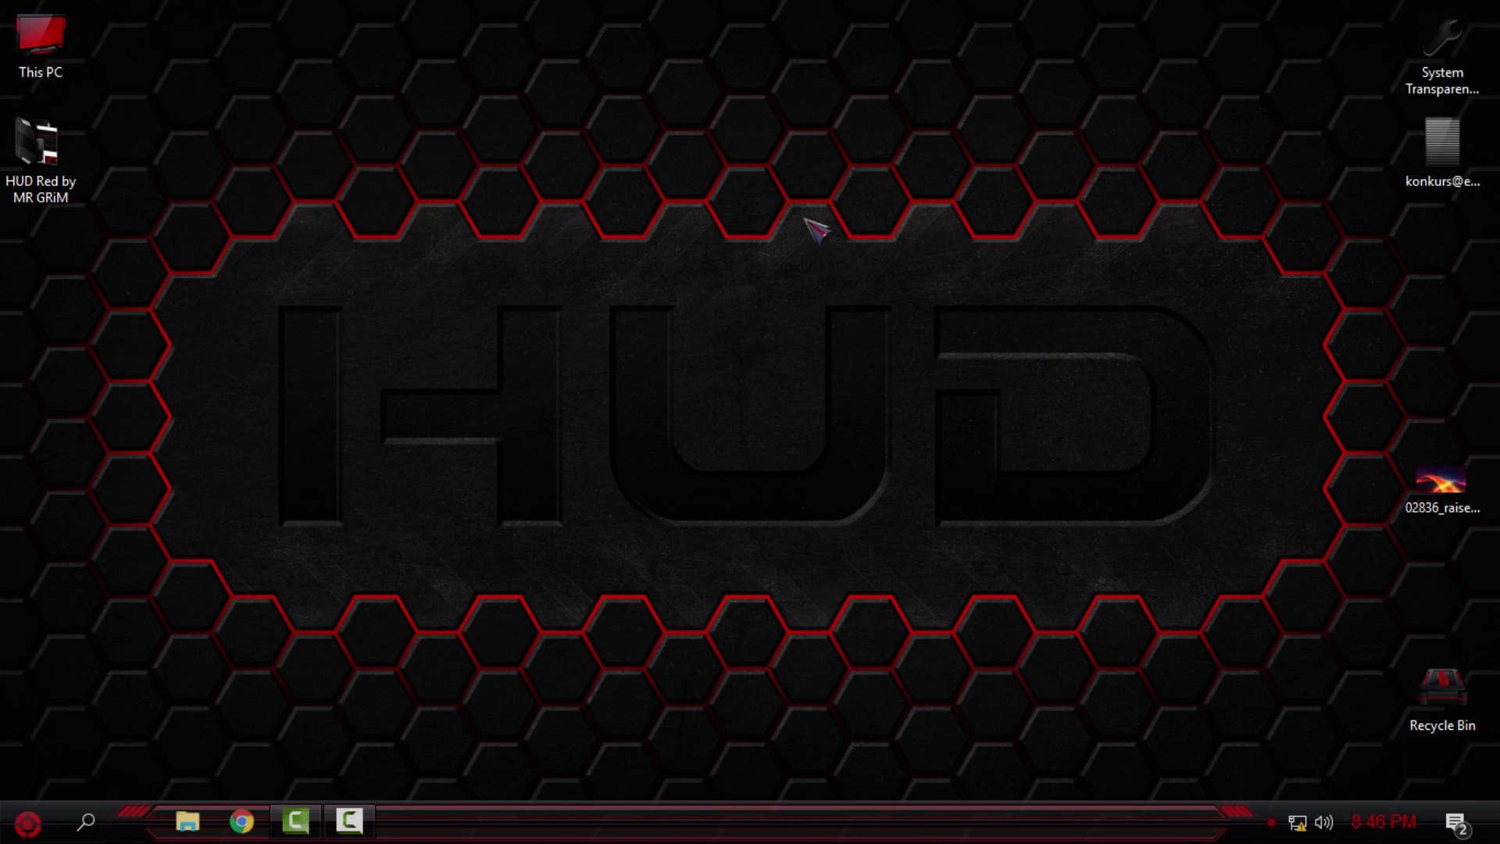